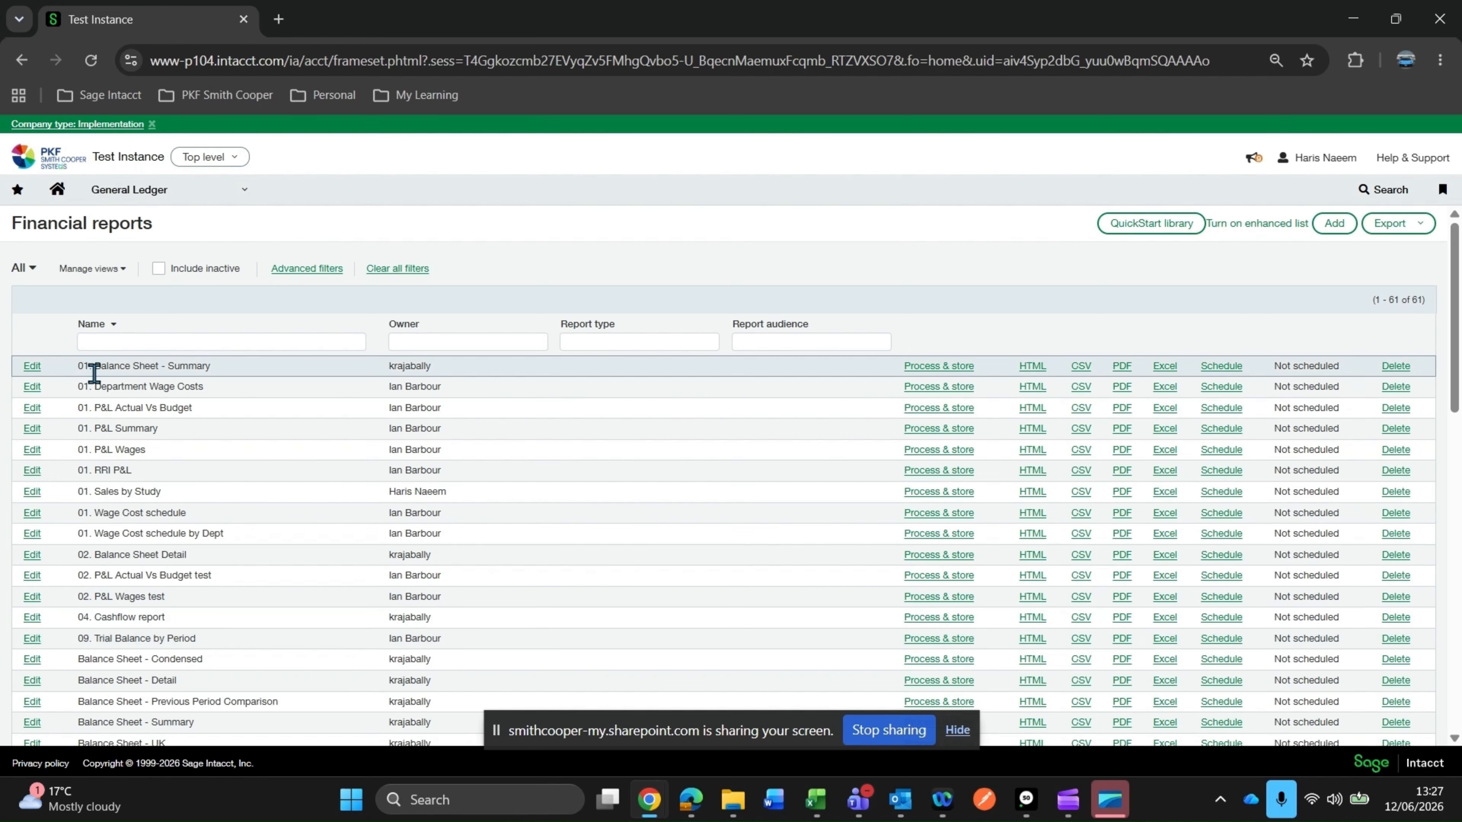
pyautogui.moveTo(93, 373); pyautogui.dragTo(166, 606)
pyautogui.click(166, 609)
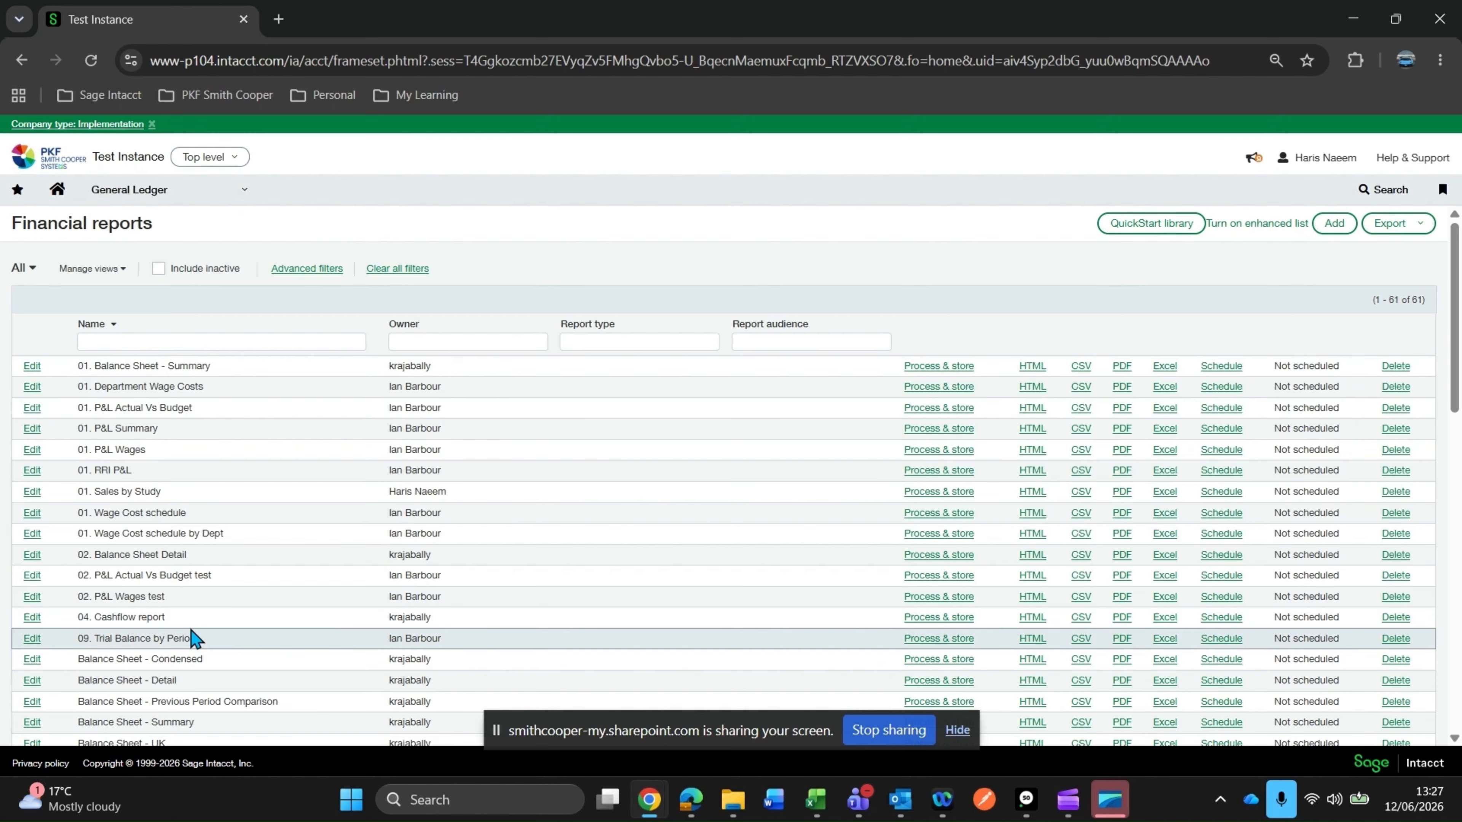
pyautogui.scroll(-3, 227, 509)
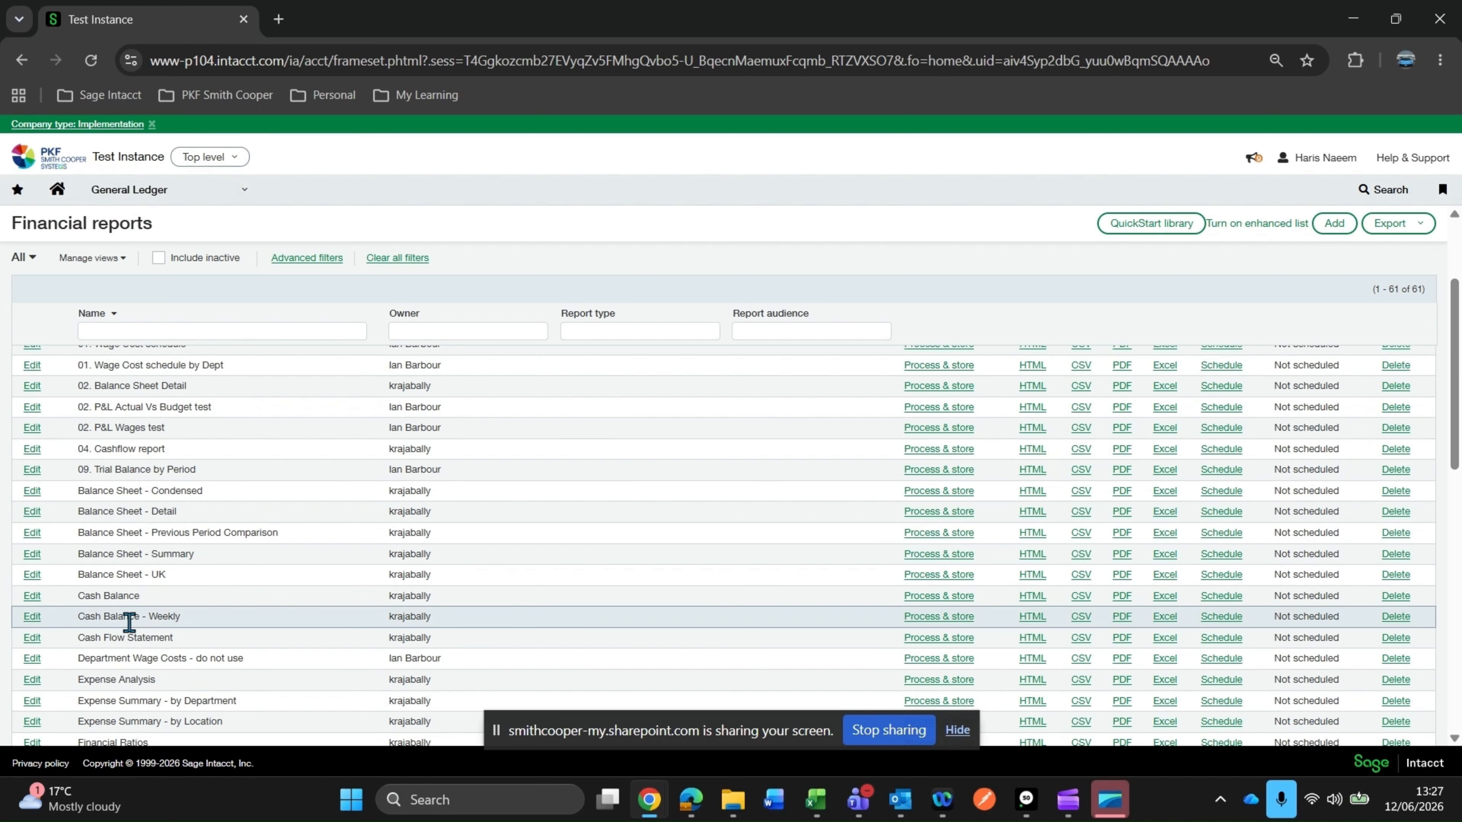
pyautogui.scroll(3, 164, 632)
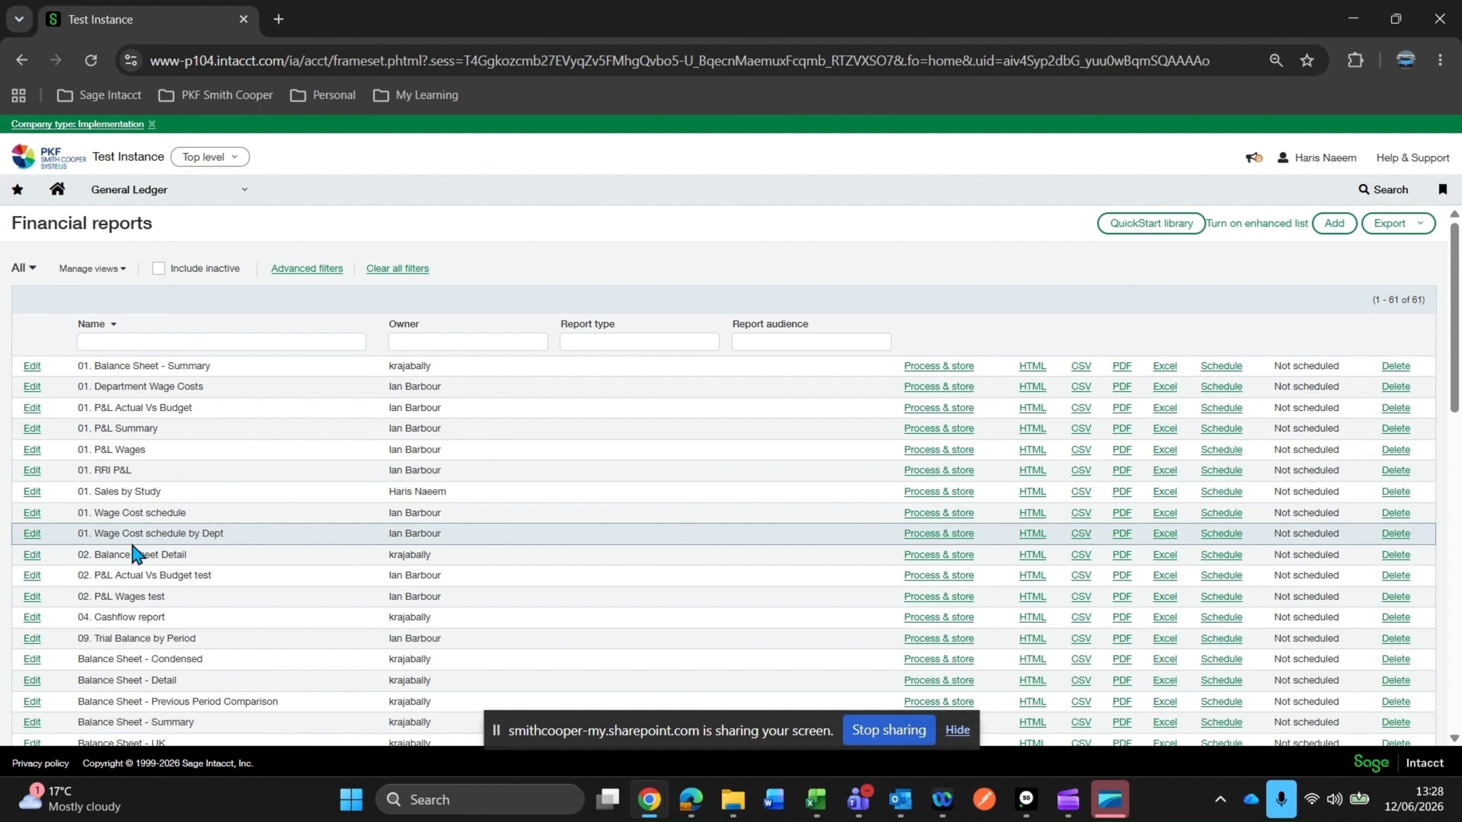
# - Open the list of all dashboards from the Dashboards application
pyautogui.click(128, 188)
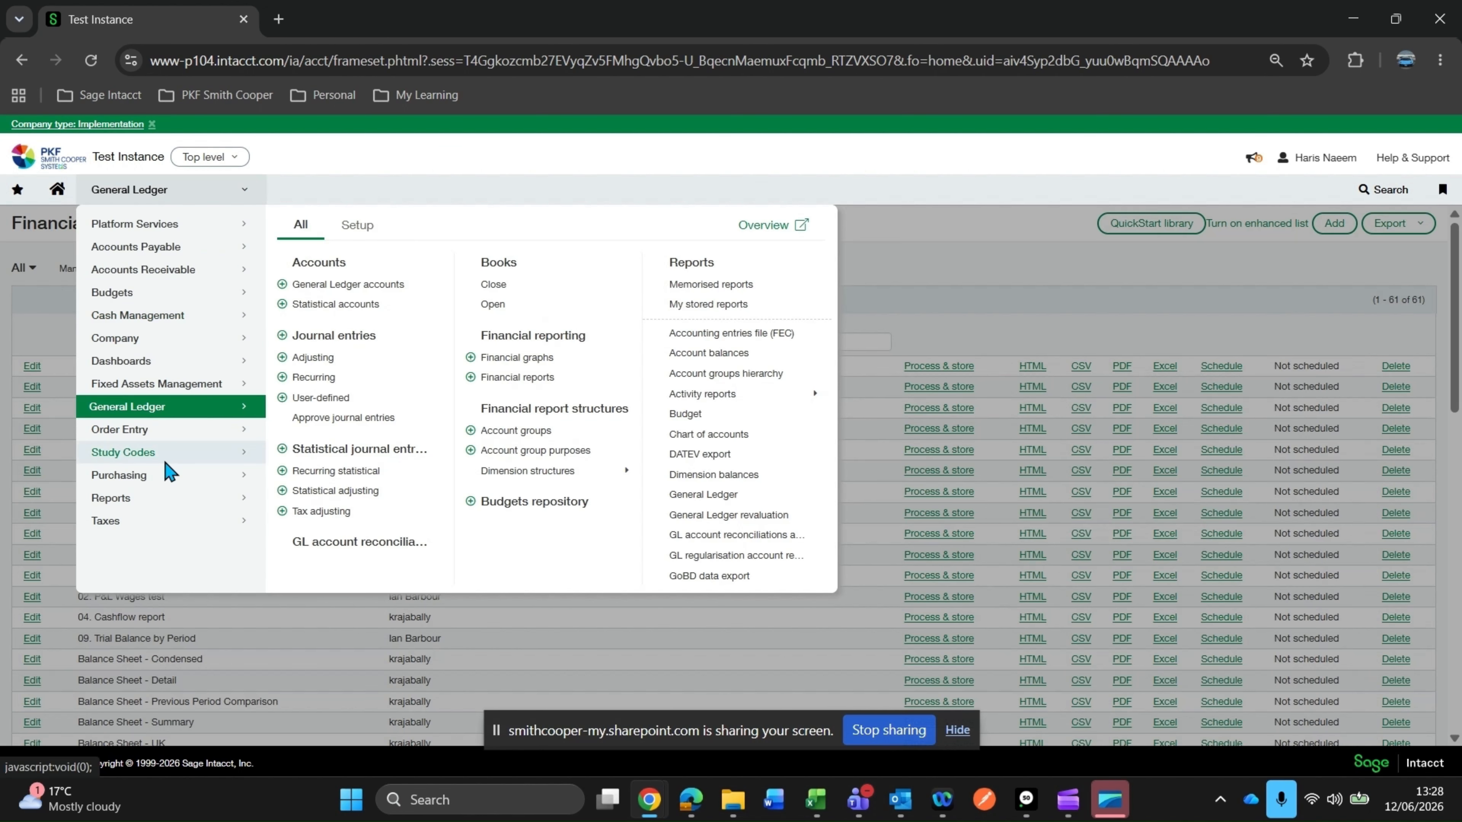
pyautogui.click(148, 368)
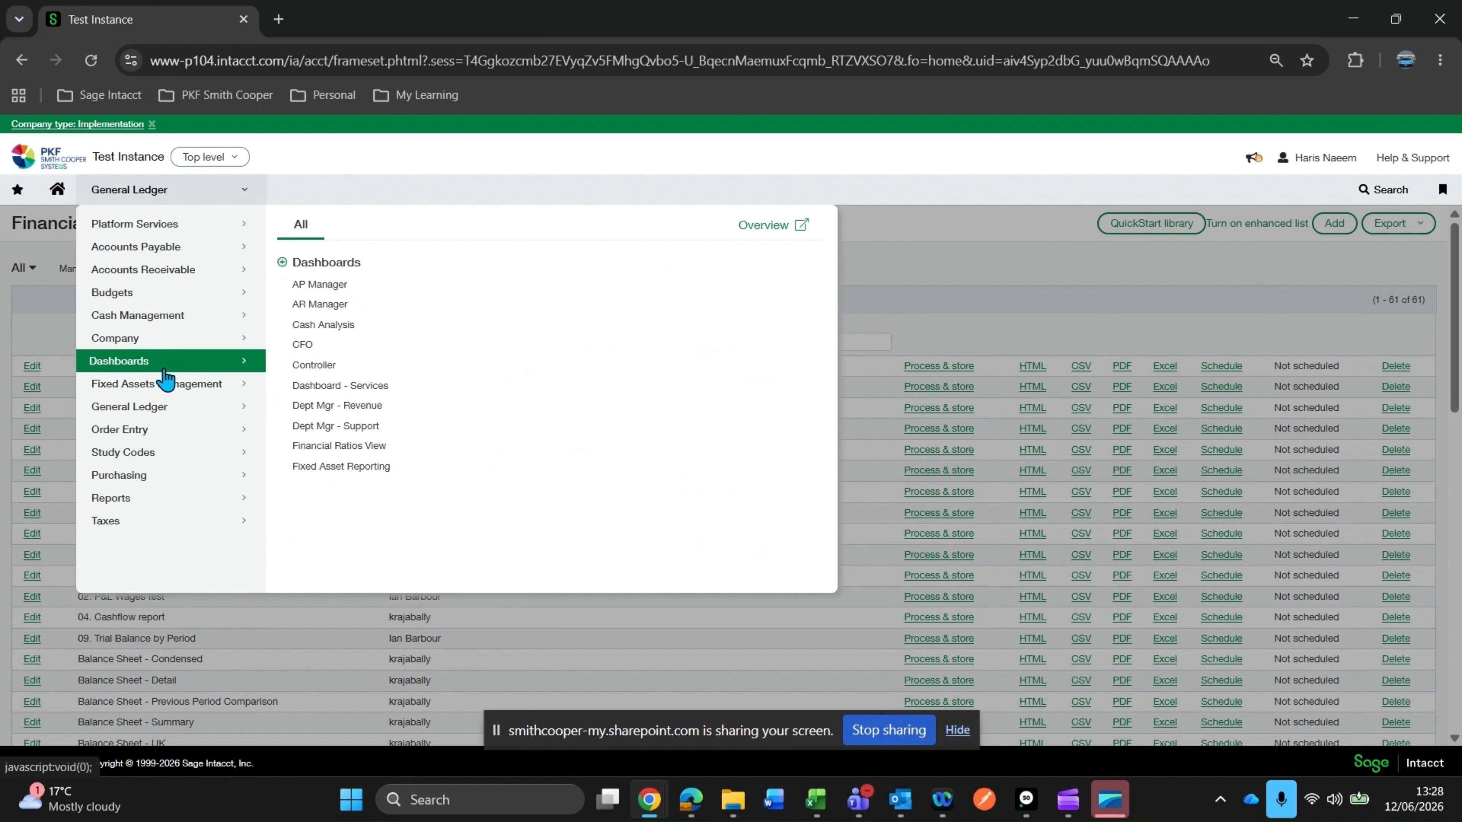
pyautogui.click(341, 264)
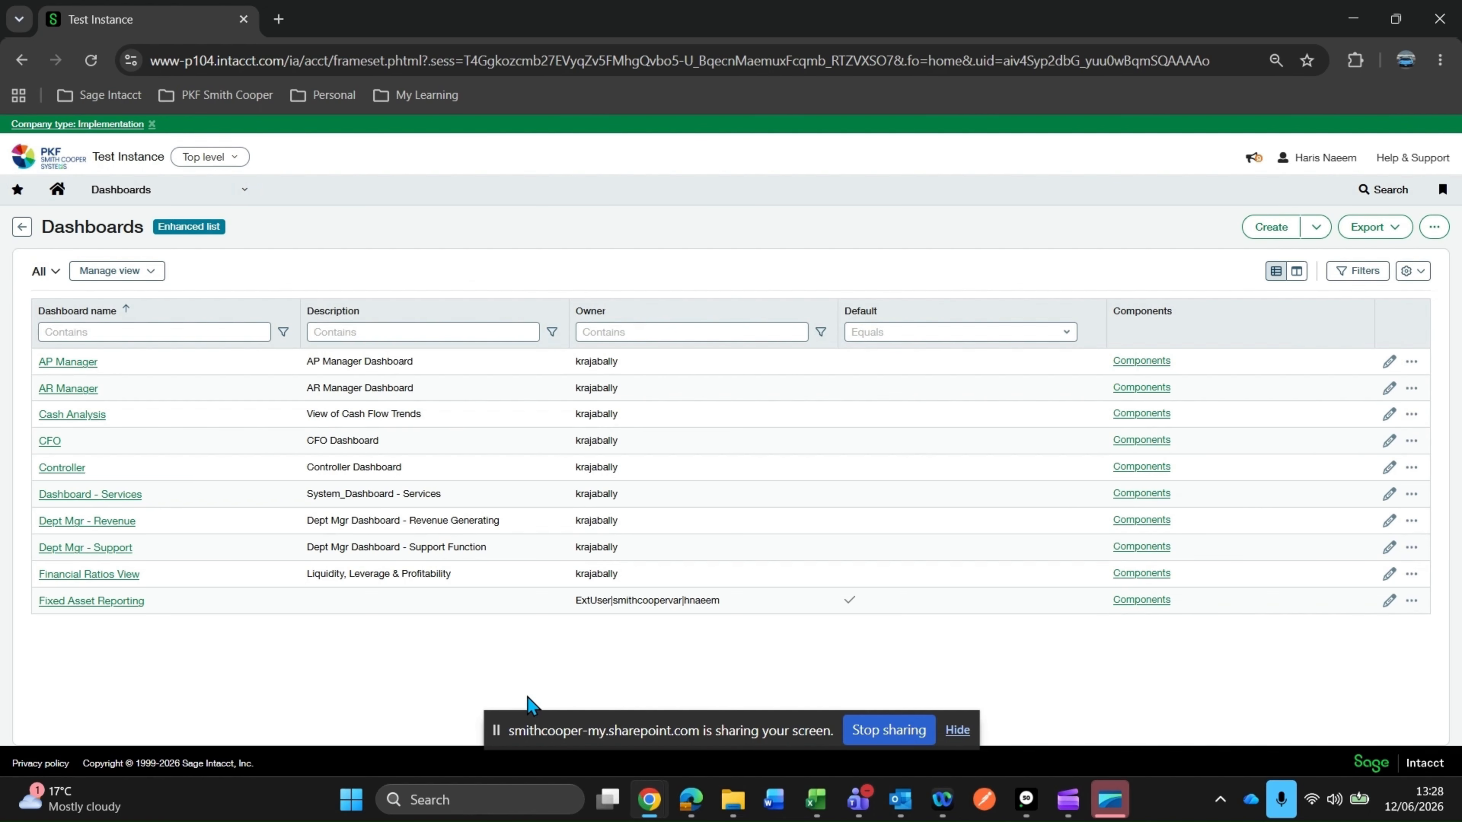
# - Create a new dashboard, title it with the owner's first name followed by "Dashboard", and set it to 3 columns
pyautogui.click(1273, 227)
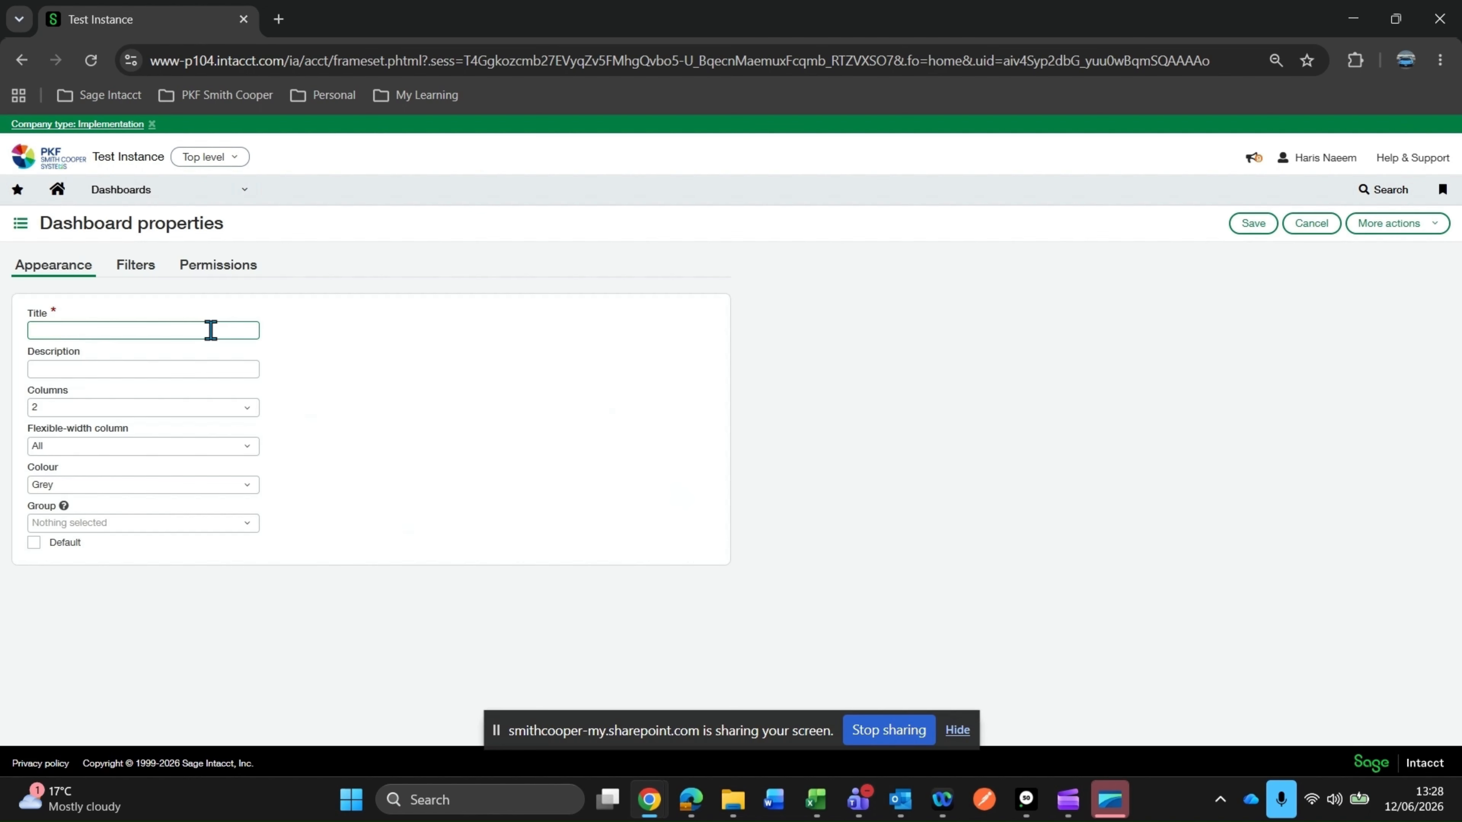
pyautogui.click(211, 330)
pyautogui.write('H')
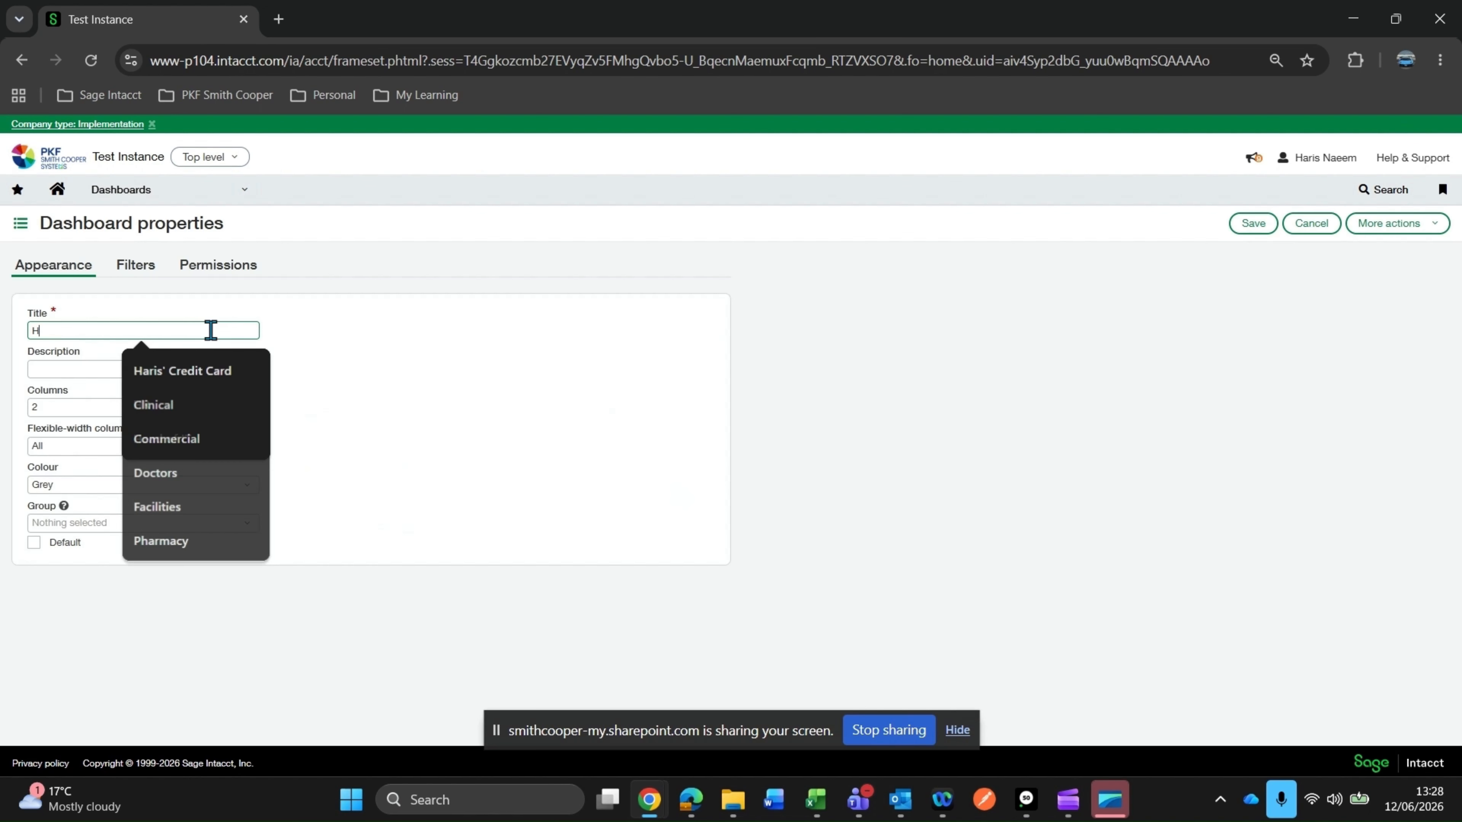
pyautogui.write("aris' D")
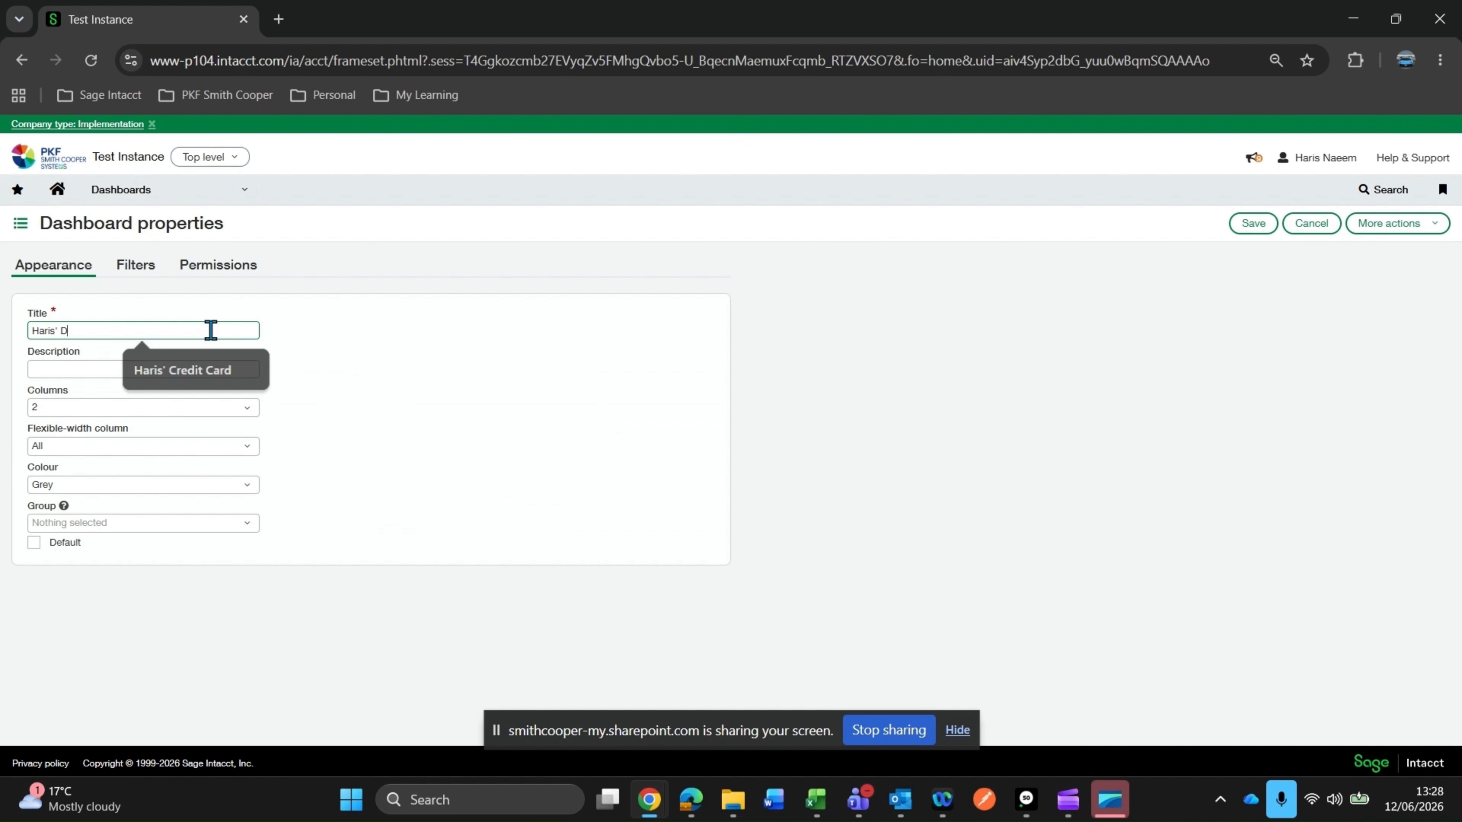
pyautogui.write('ashboard')
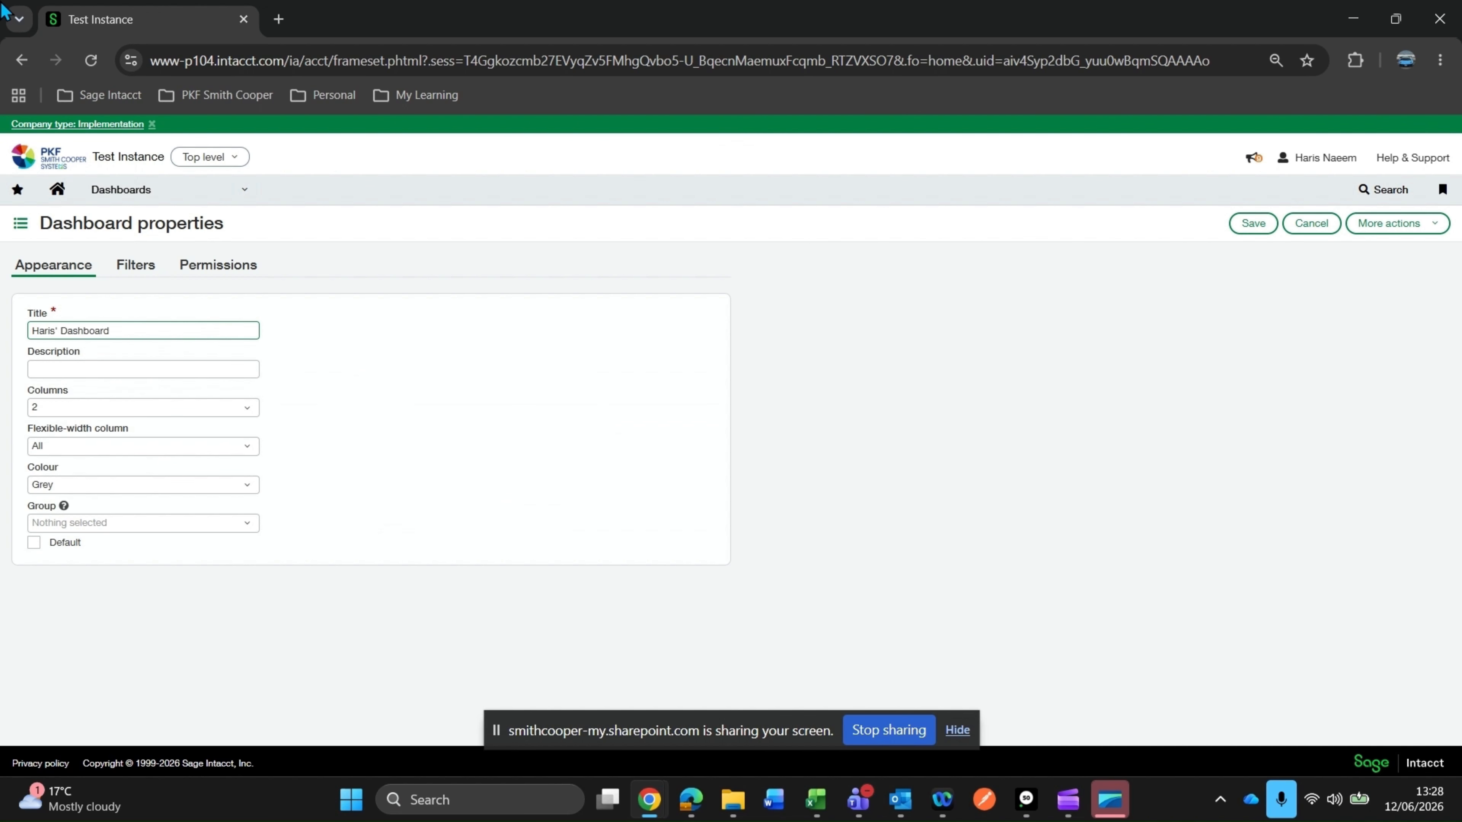
pyautogui.click(223, 420)
pyautogui.click(225, 411)
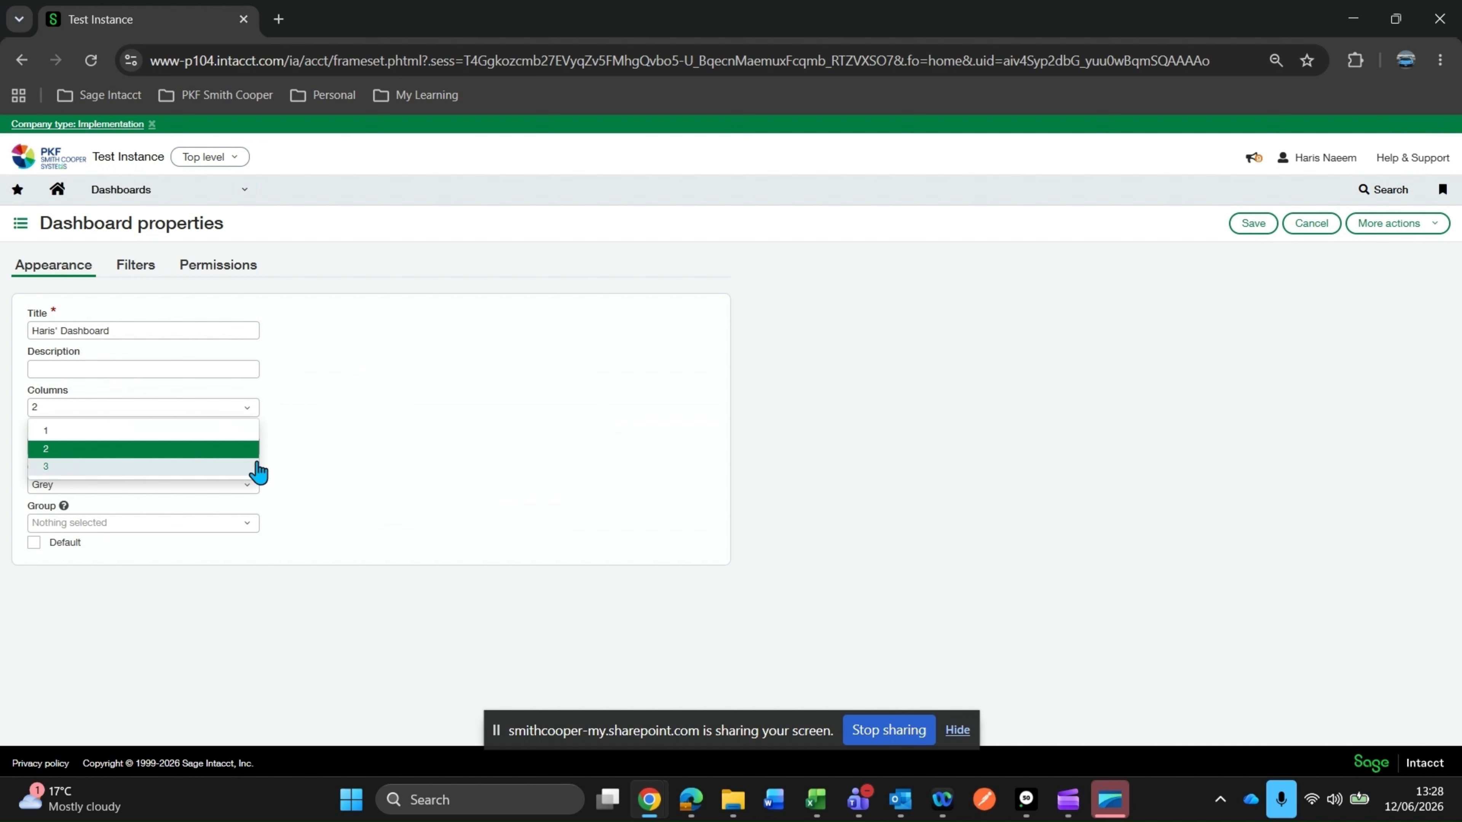
pyautogui.click(159, 467)
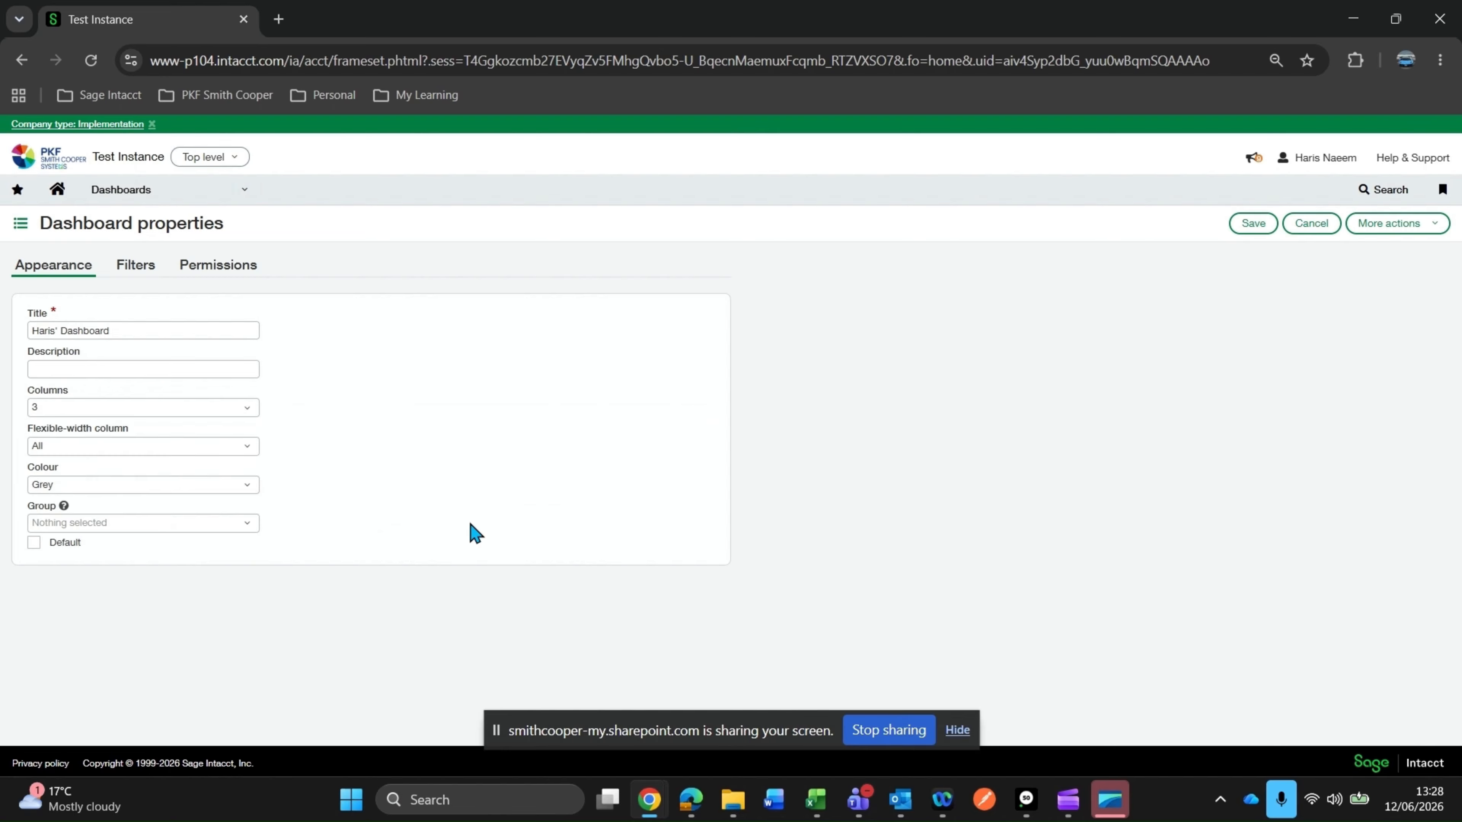
# - Examine the options available for the dashboard's flexible-width column, colour and group
pyautogui.click(191, 446)
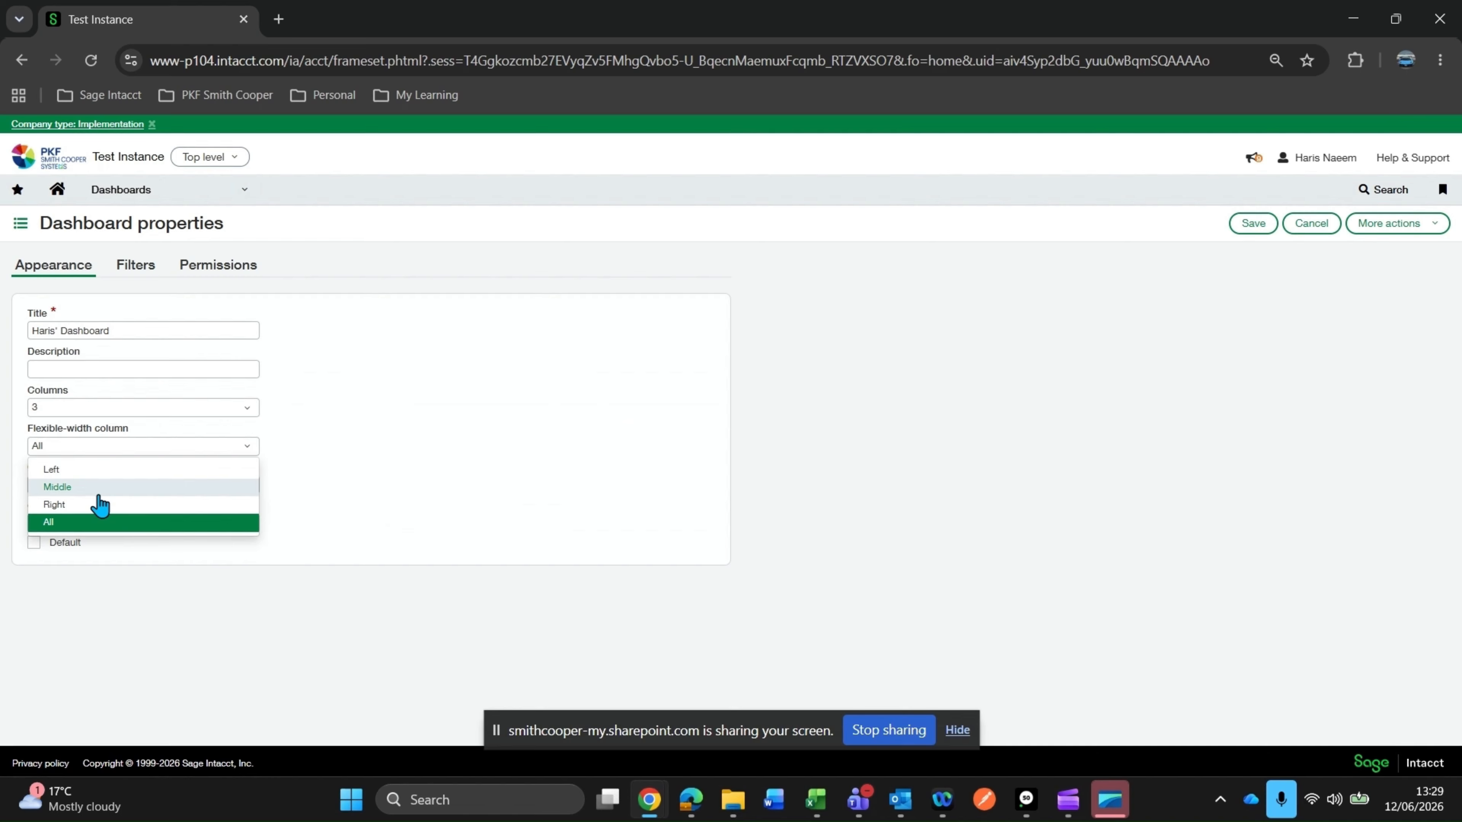
pyautogui.click(332, 519)
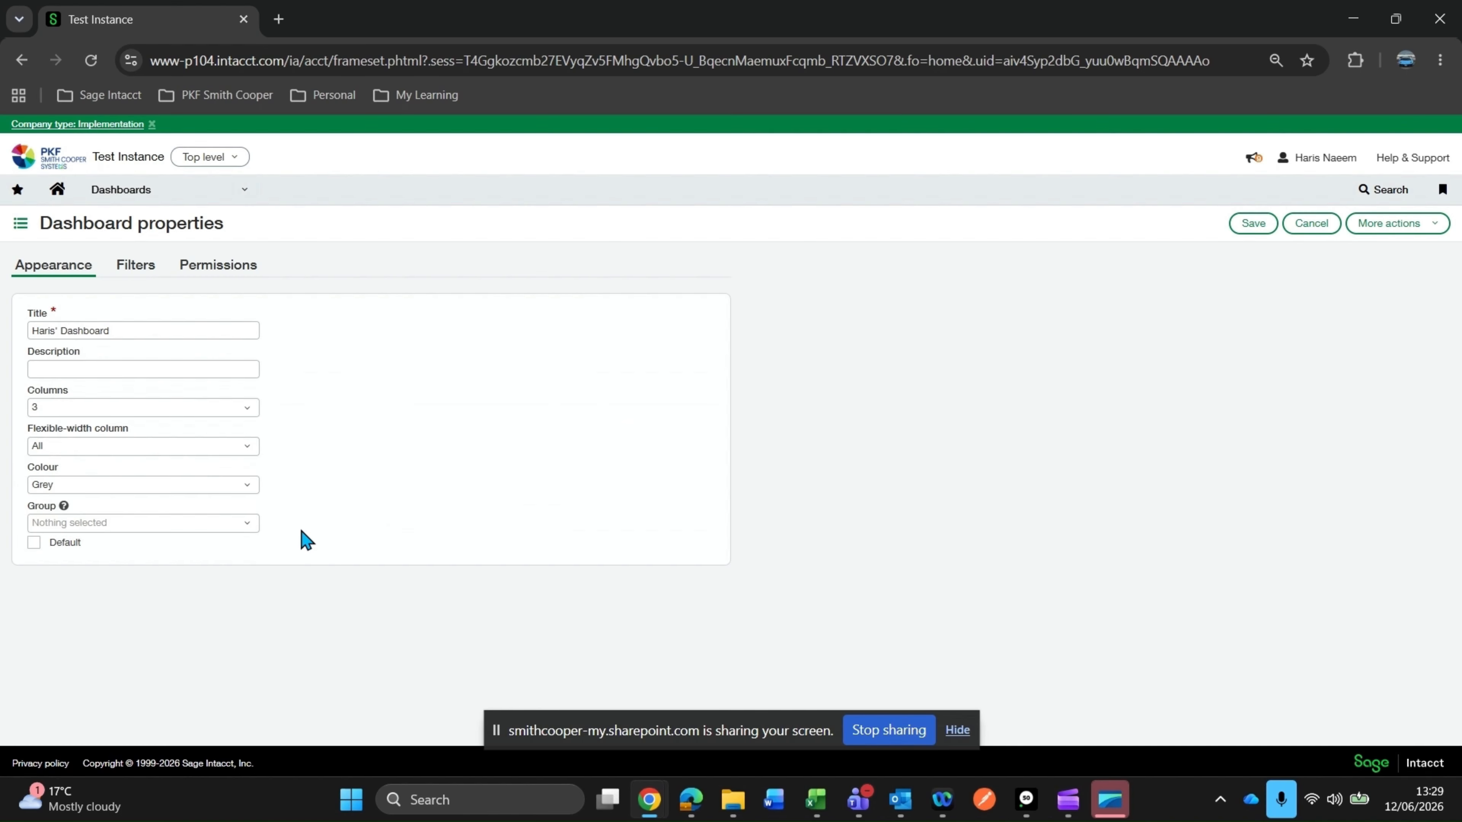
pyautogui.click(221, 486)
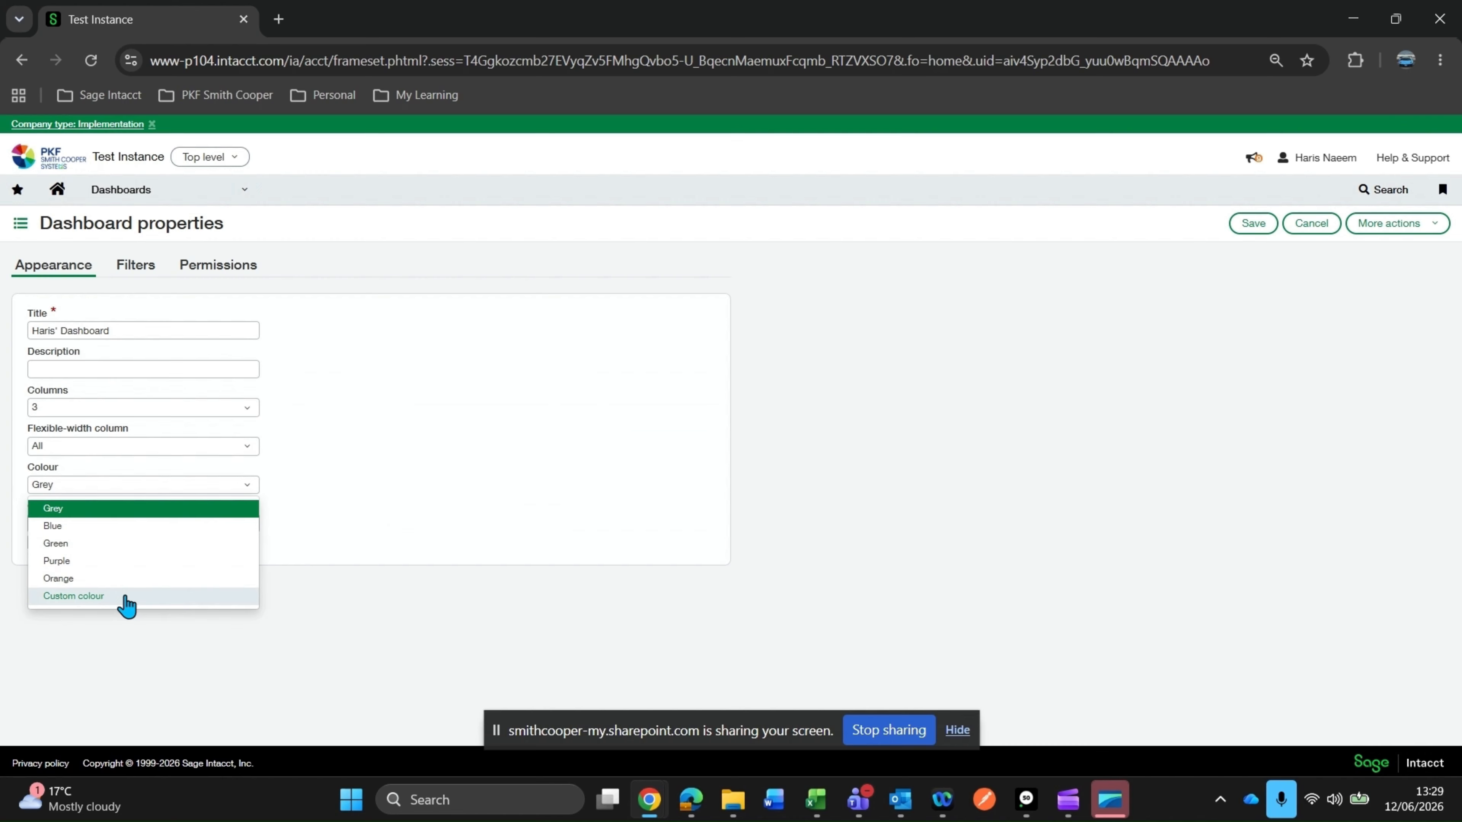
pyautogui.click(469, 539)
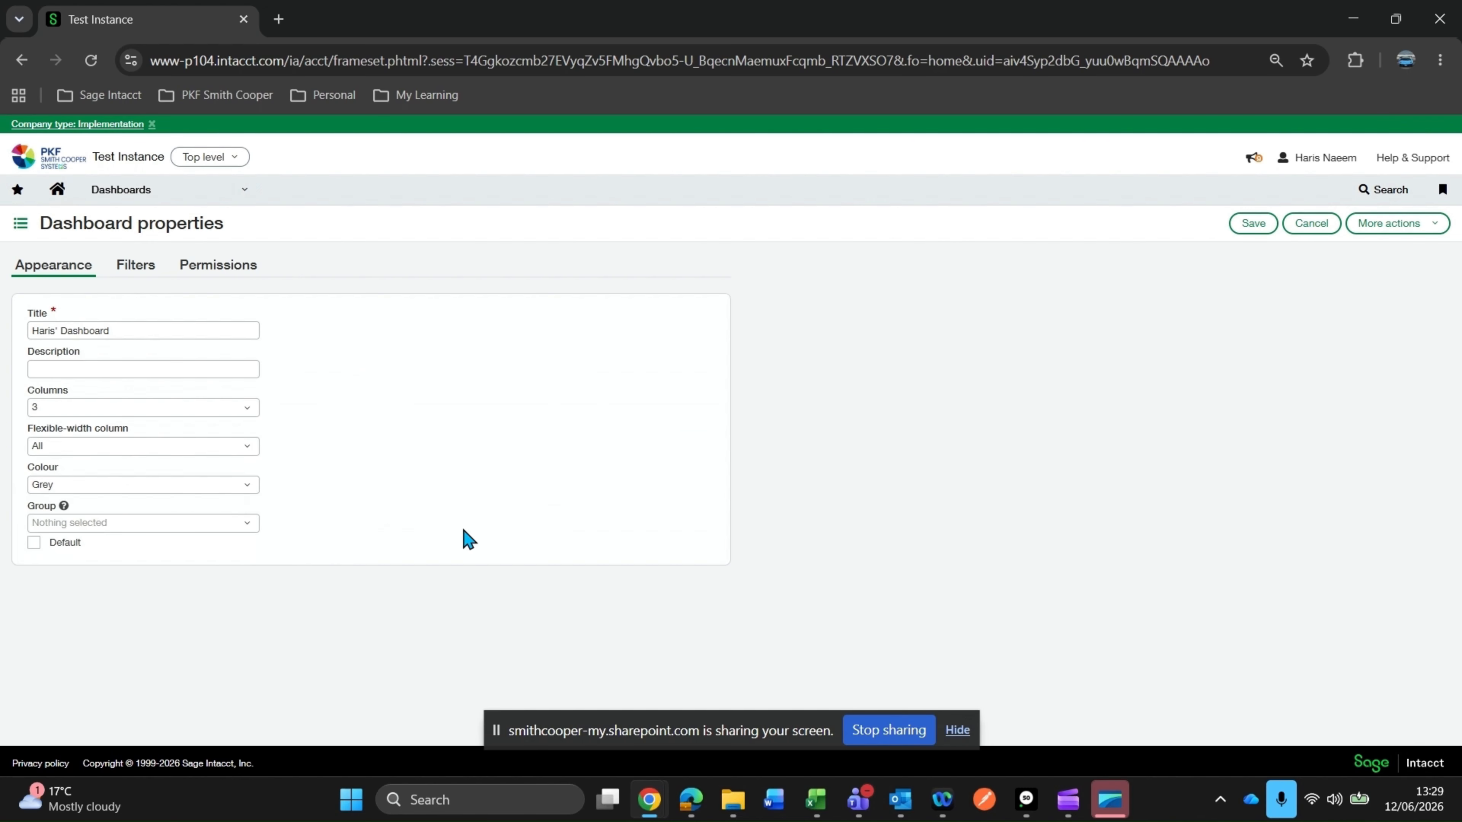
pyautogui.click(113, 530)
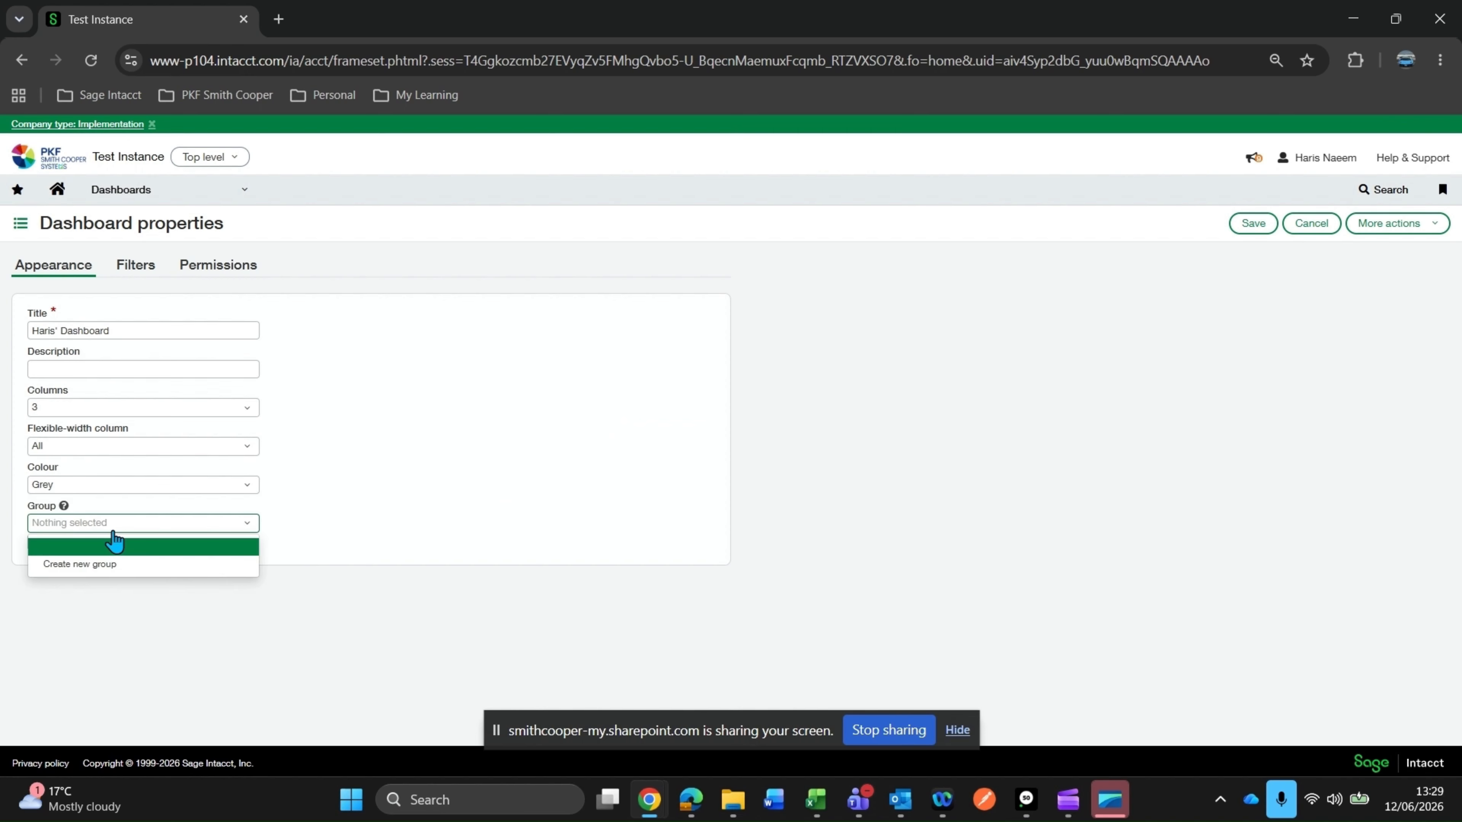
pyautogui.click(307, 528)
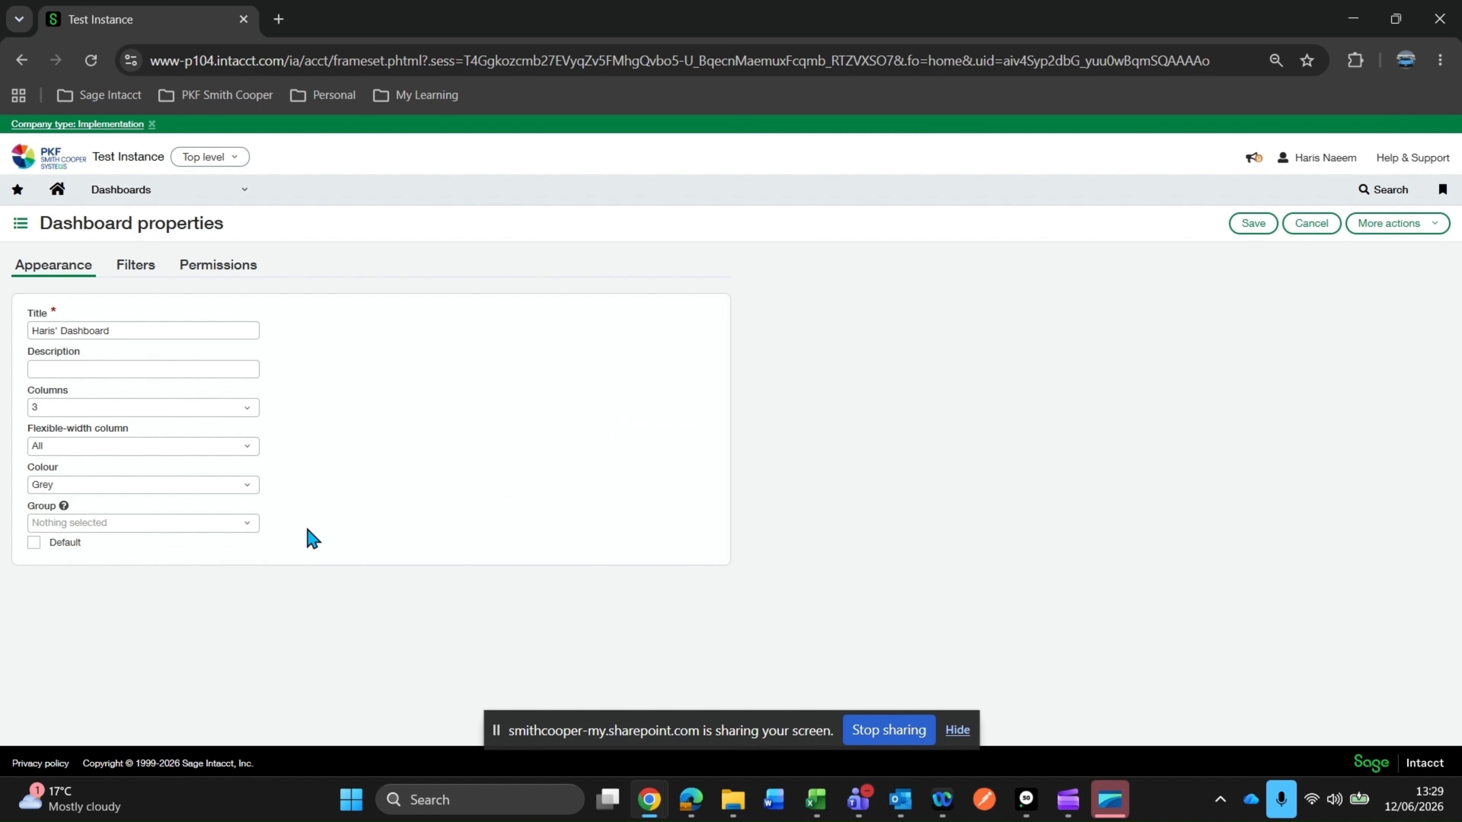
pyautogui.click(52, 527)
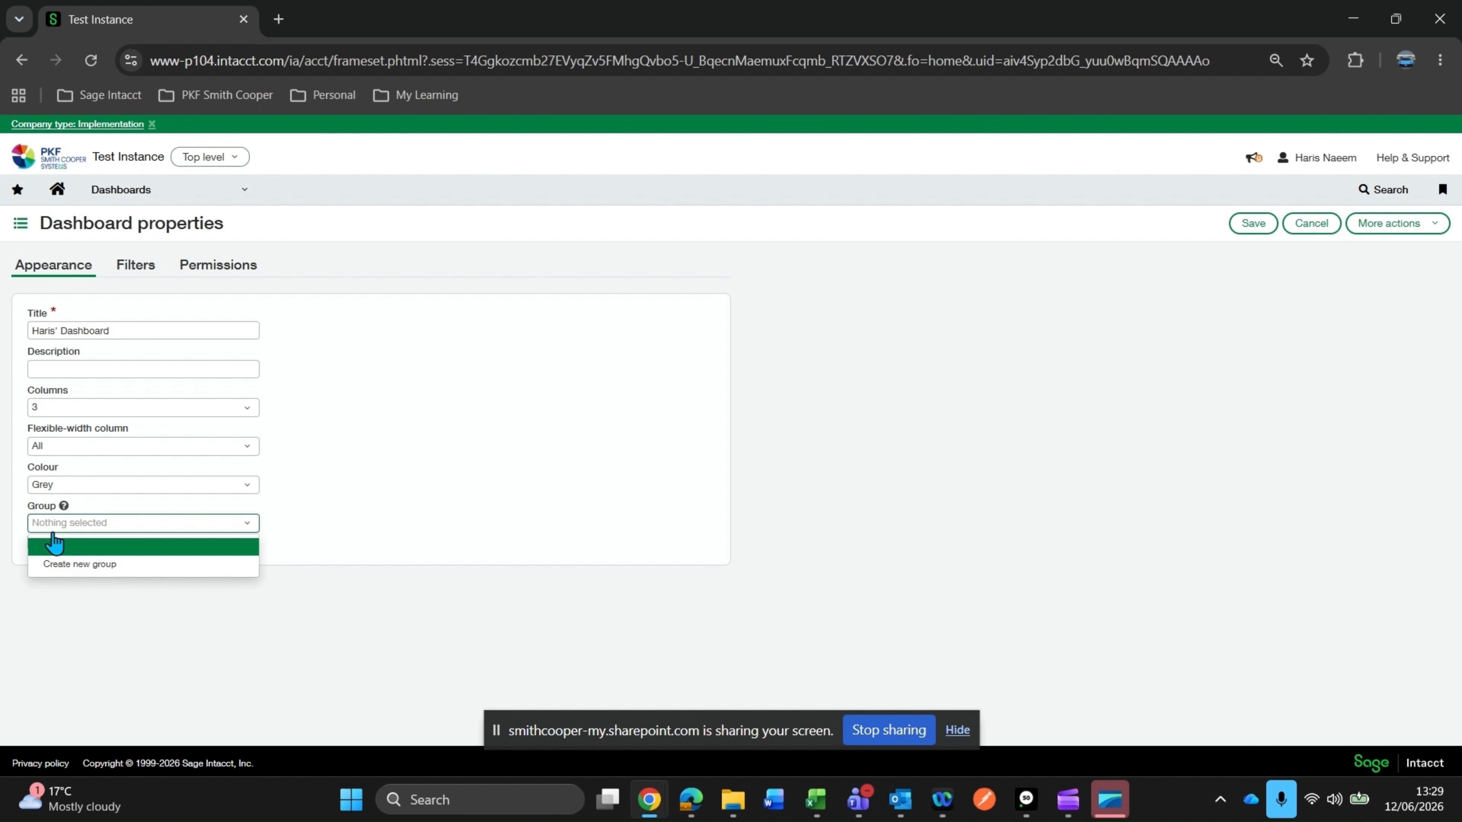
pyautogui.click(514, 524)
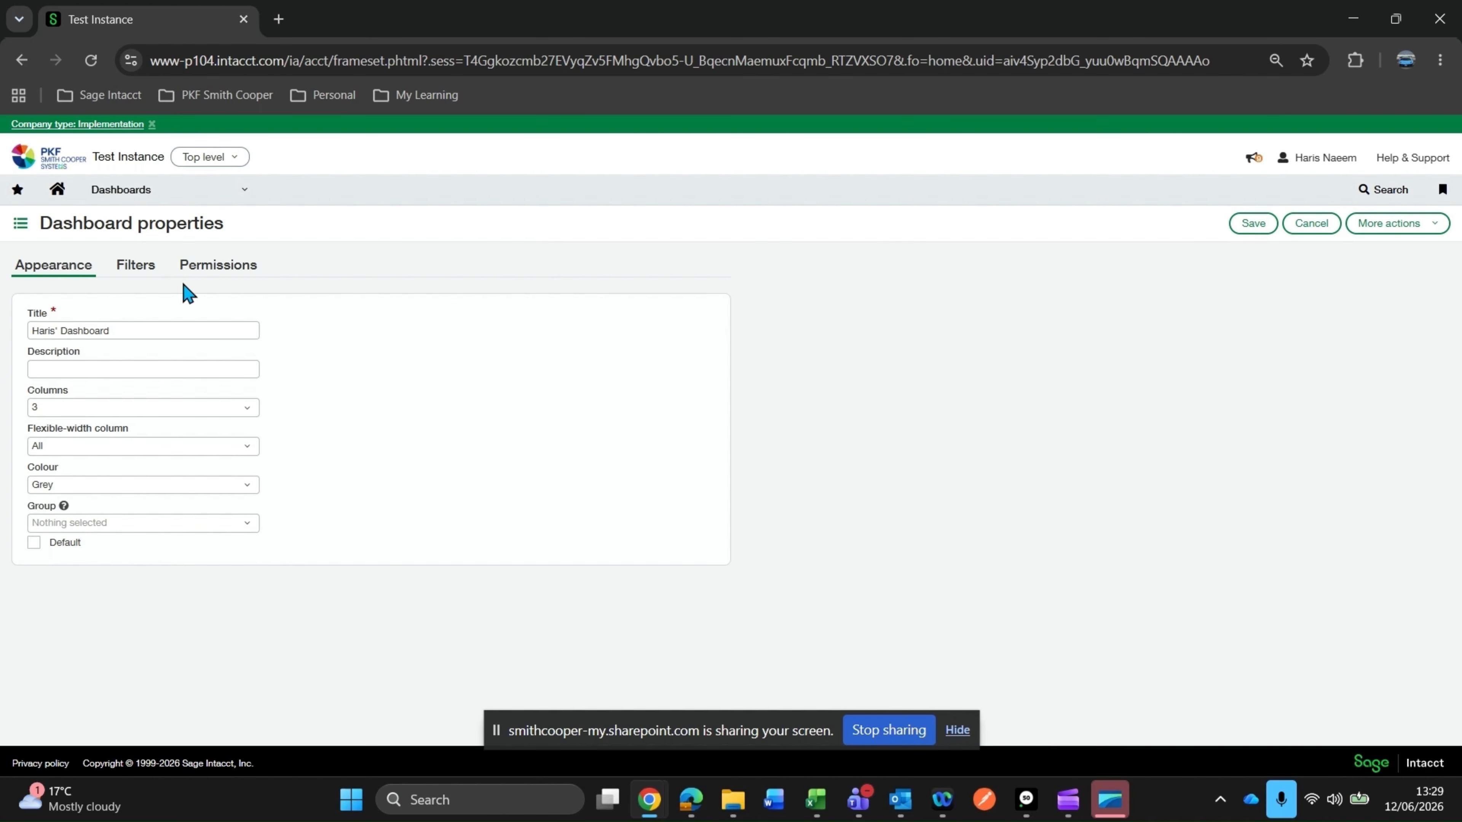
# - Enable the Department and Study Code filters for the dashboard
pyautogui.click(138, 269)
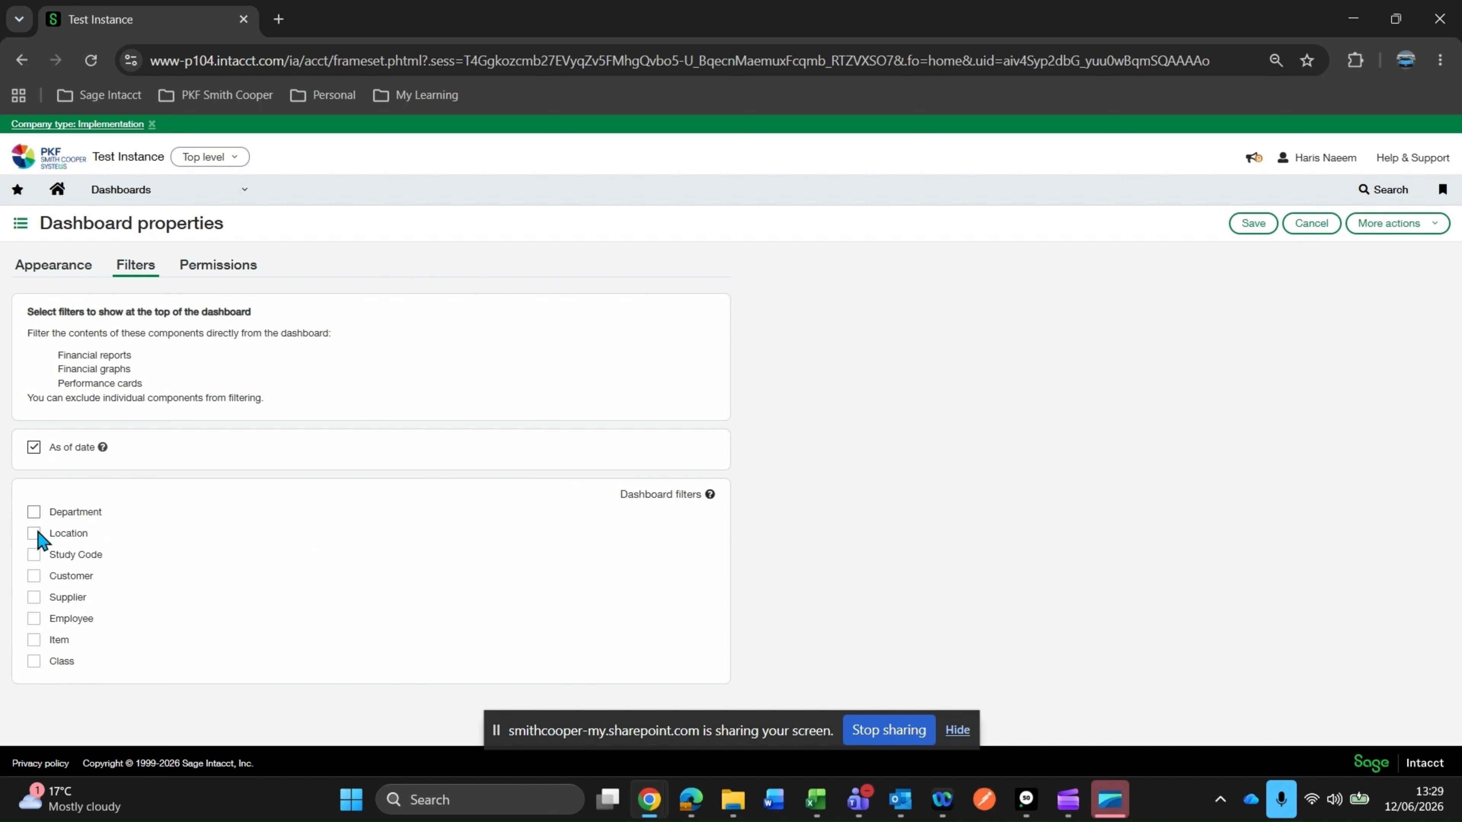
pyautogui.click(35, 554)
pyautogui.click(202, 550)
# - Check the dashboard's access rights and group or user permission options, and save the new dashboard
pyautogui.click(224, 266)
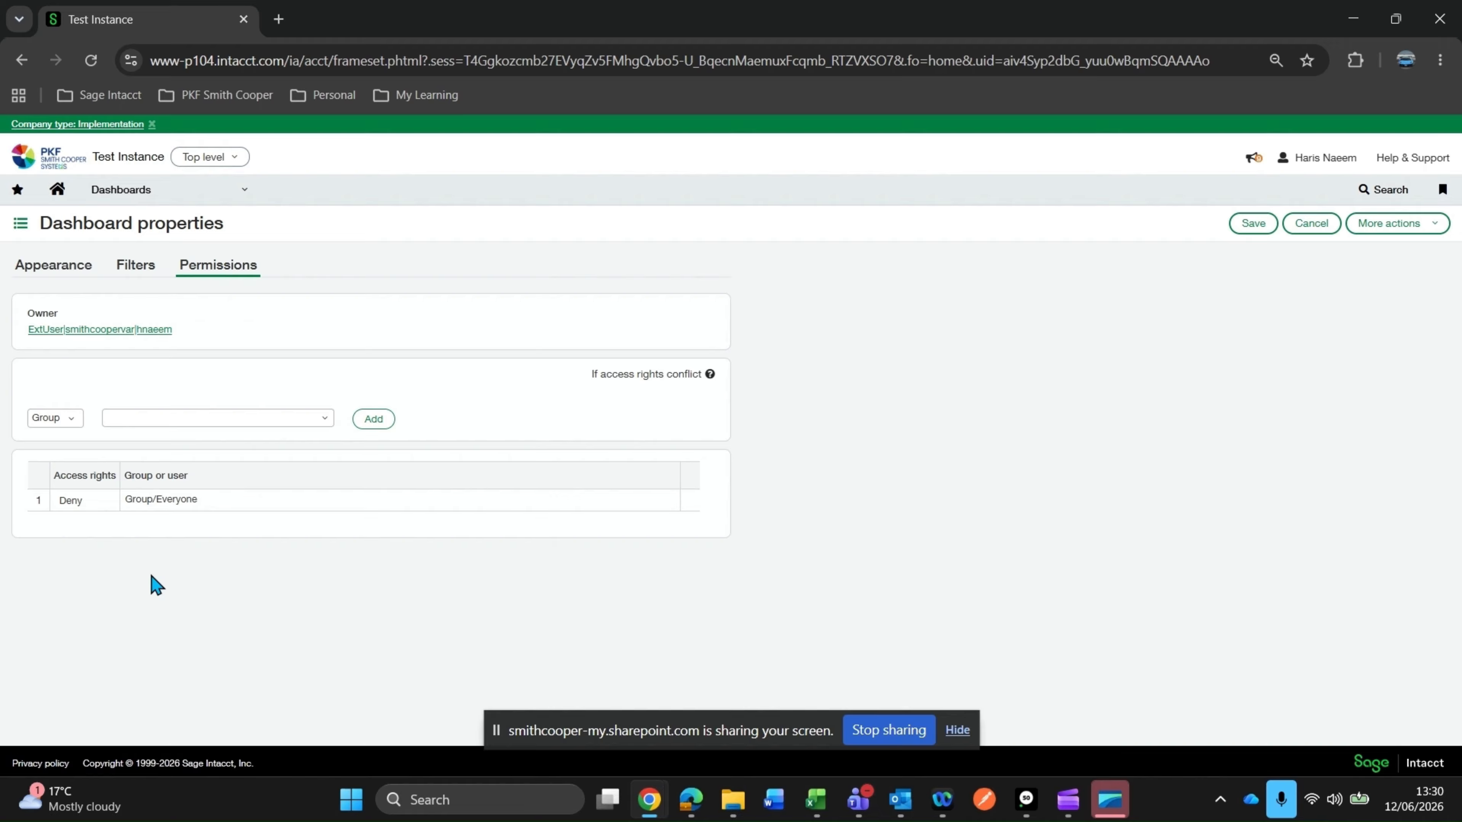
pyautogui.click(90, 514)
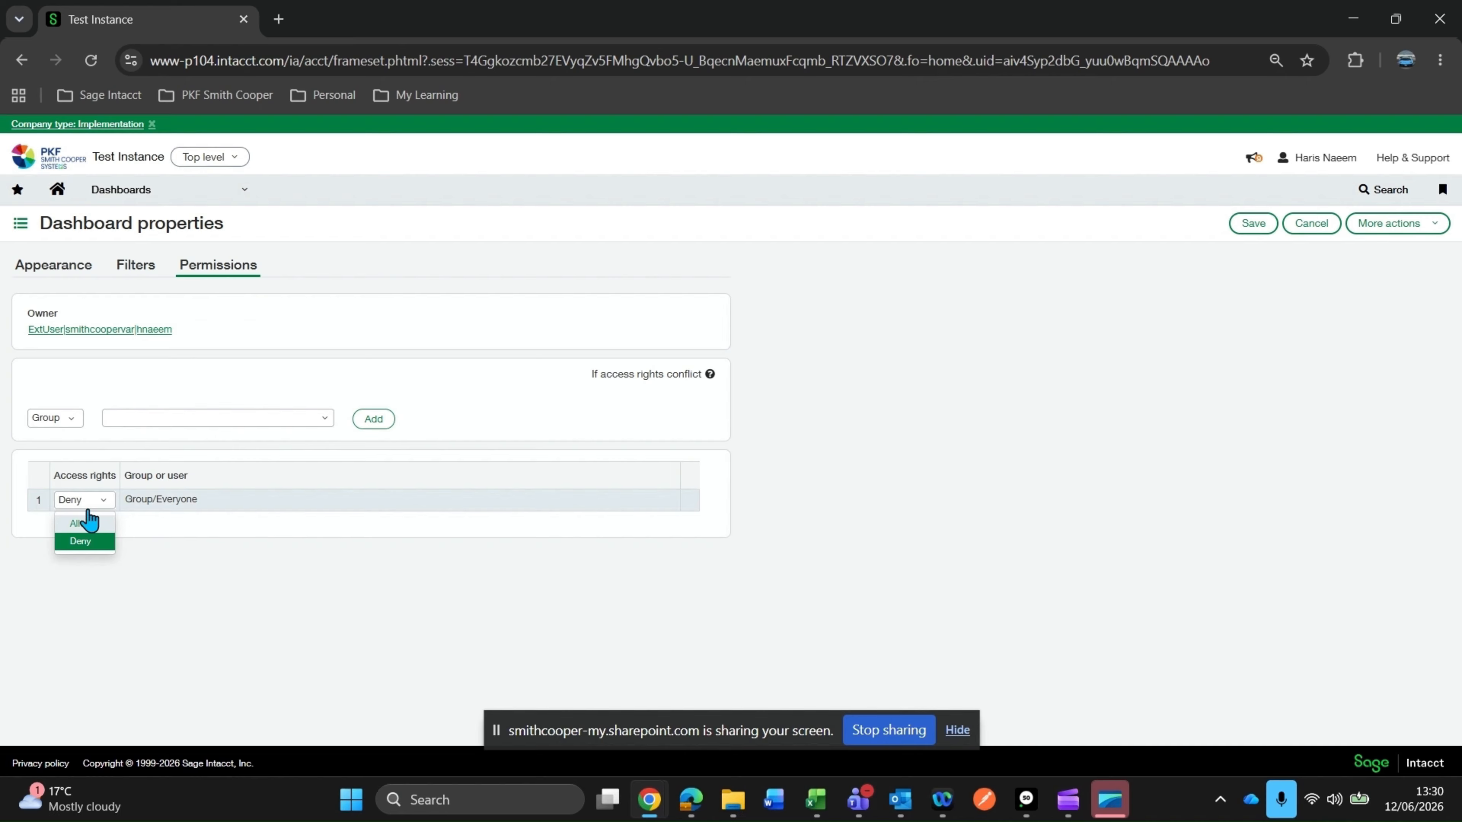
pyautogui.click(60, 426)
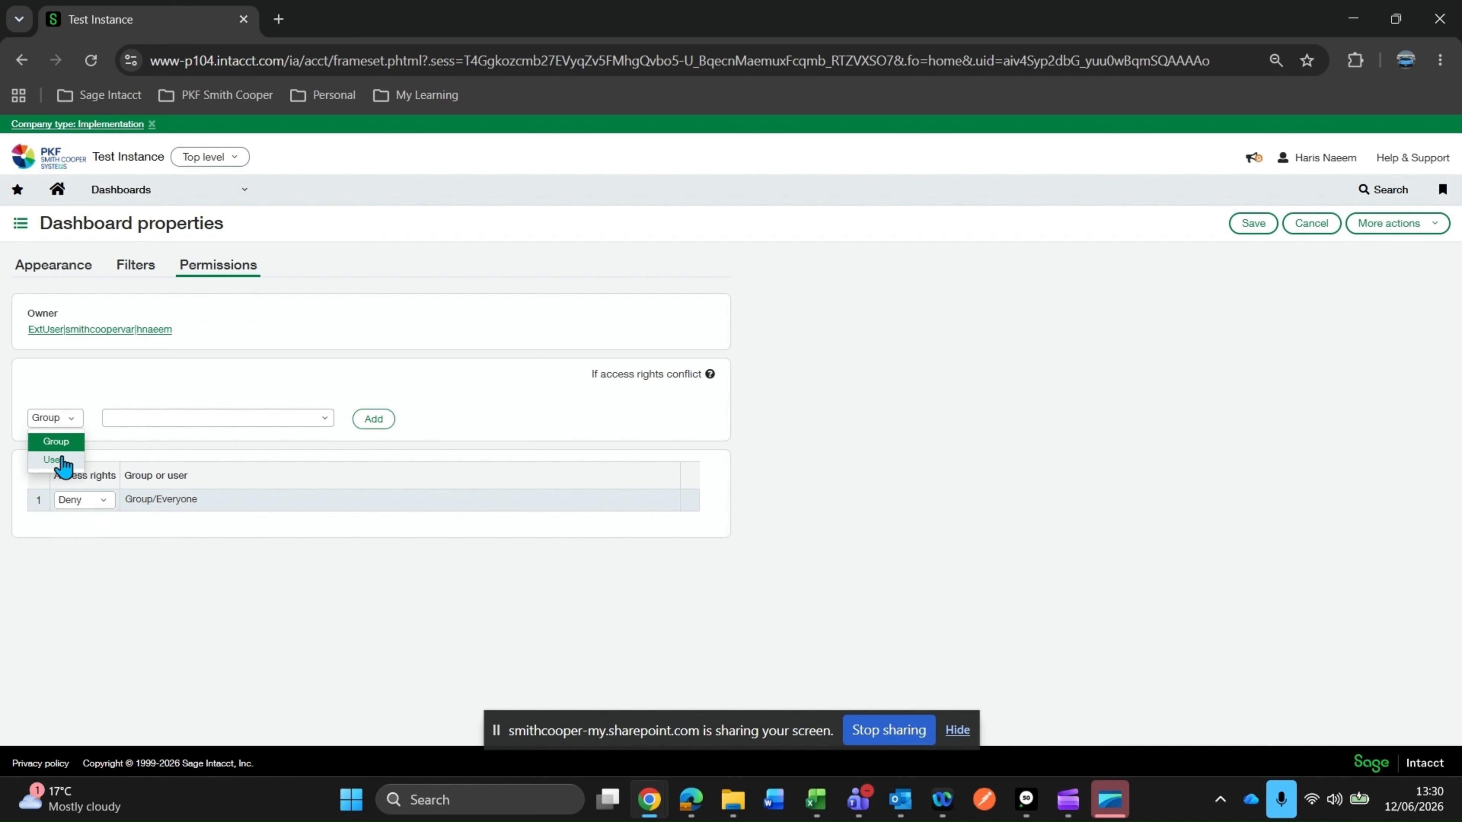
pyautogui.click(328, 575)
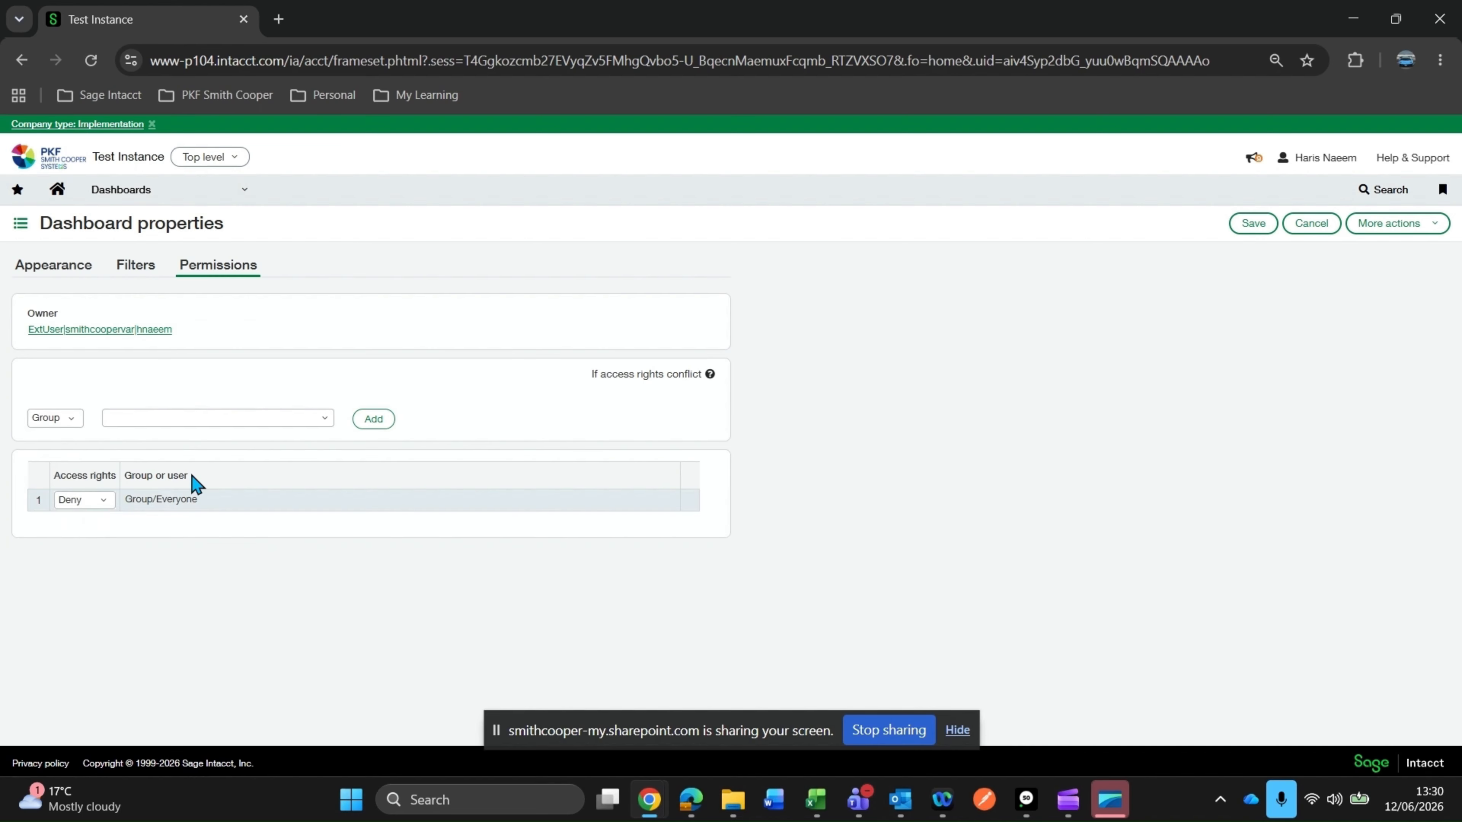
pyautogui.click(49, 276)
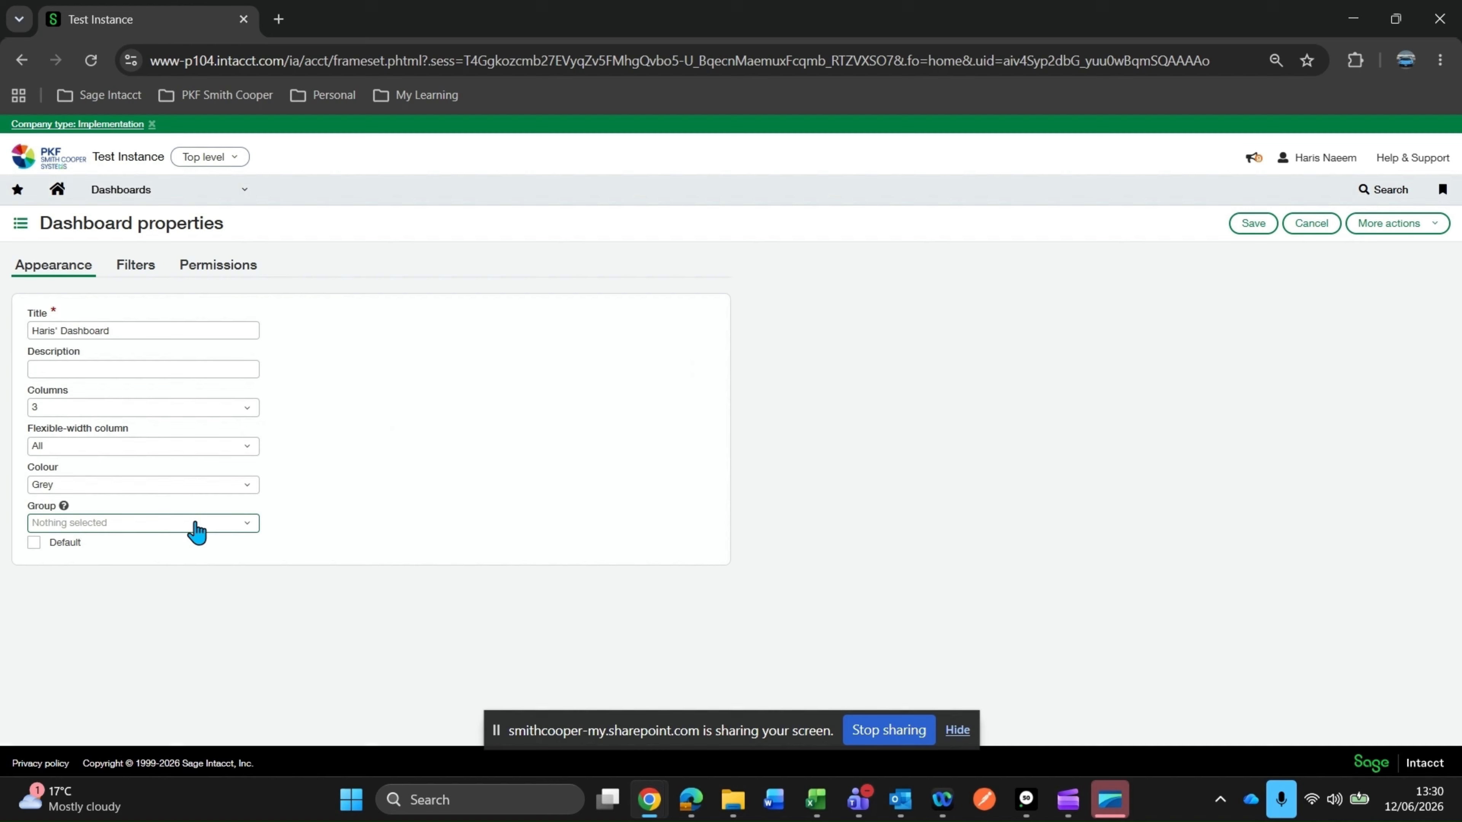
pyautogui.click(1251, 224)
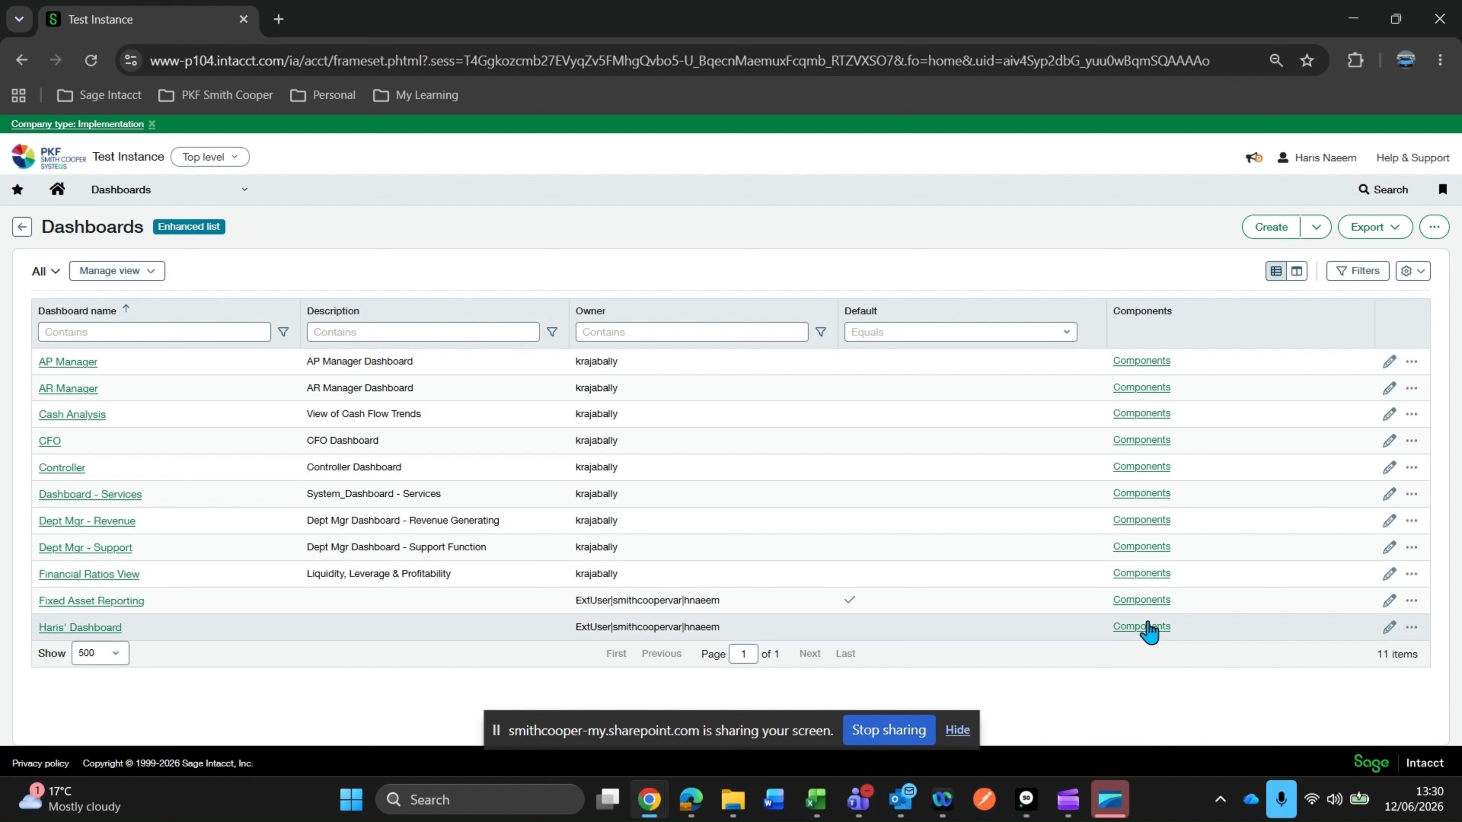
# - Open the new dashboard's components and start a new component of type Report
pyautogui.click(1147, 627)
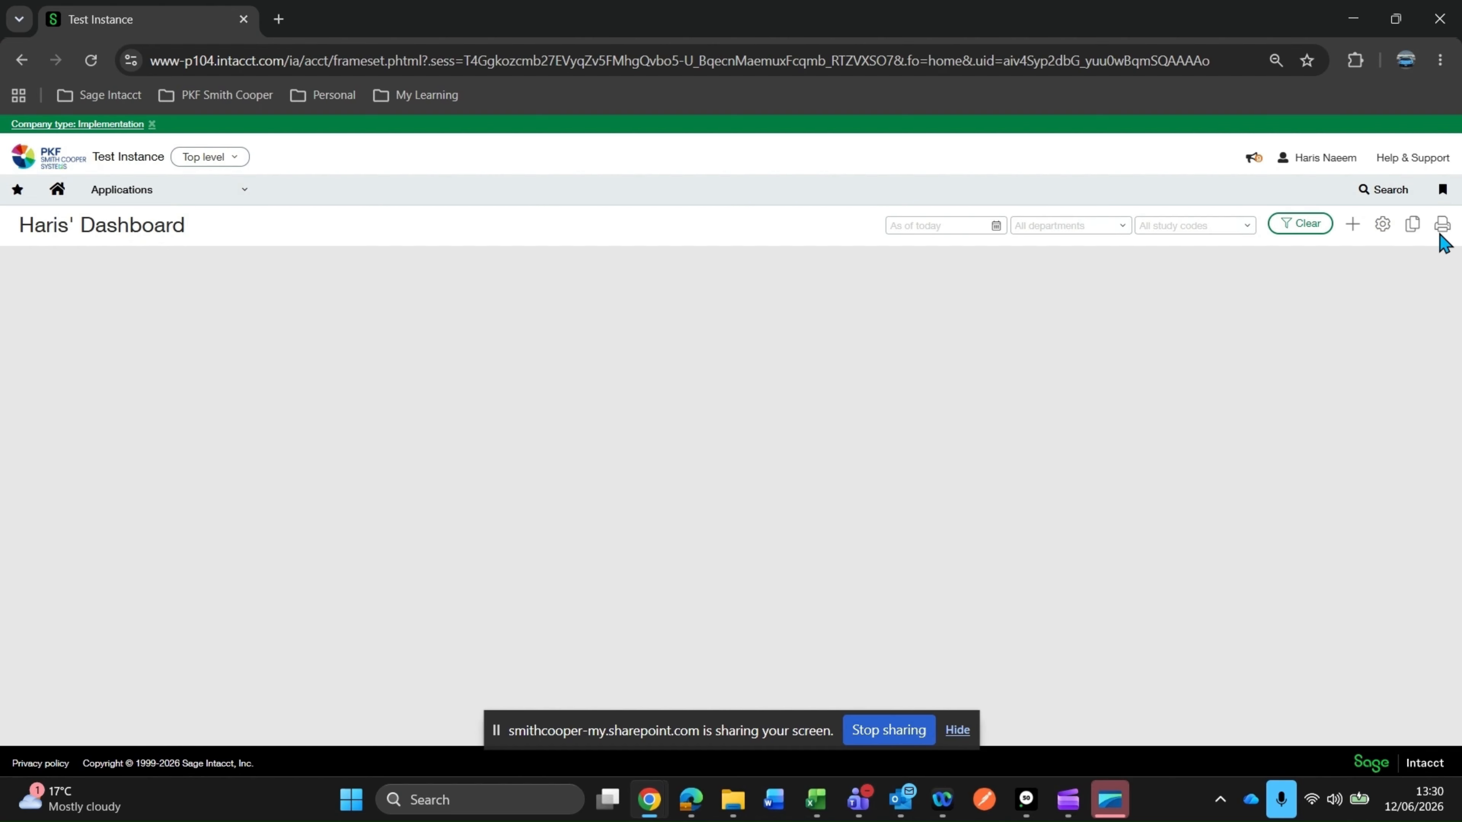
pyautogui.click(1353, 226)
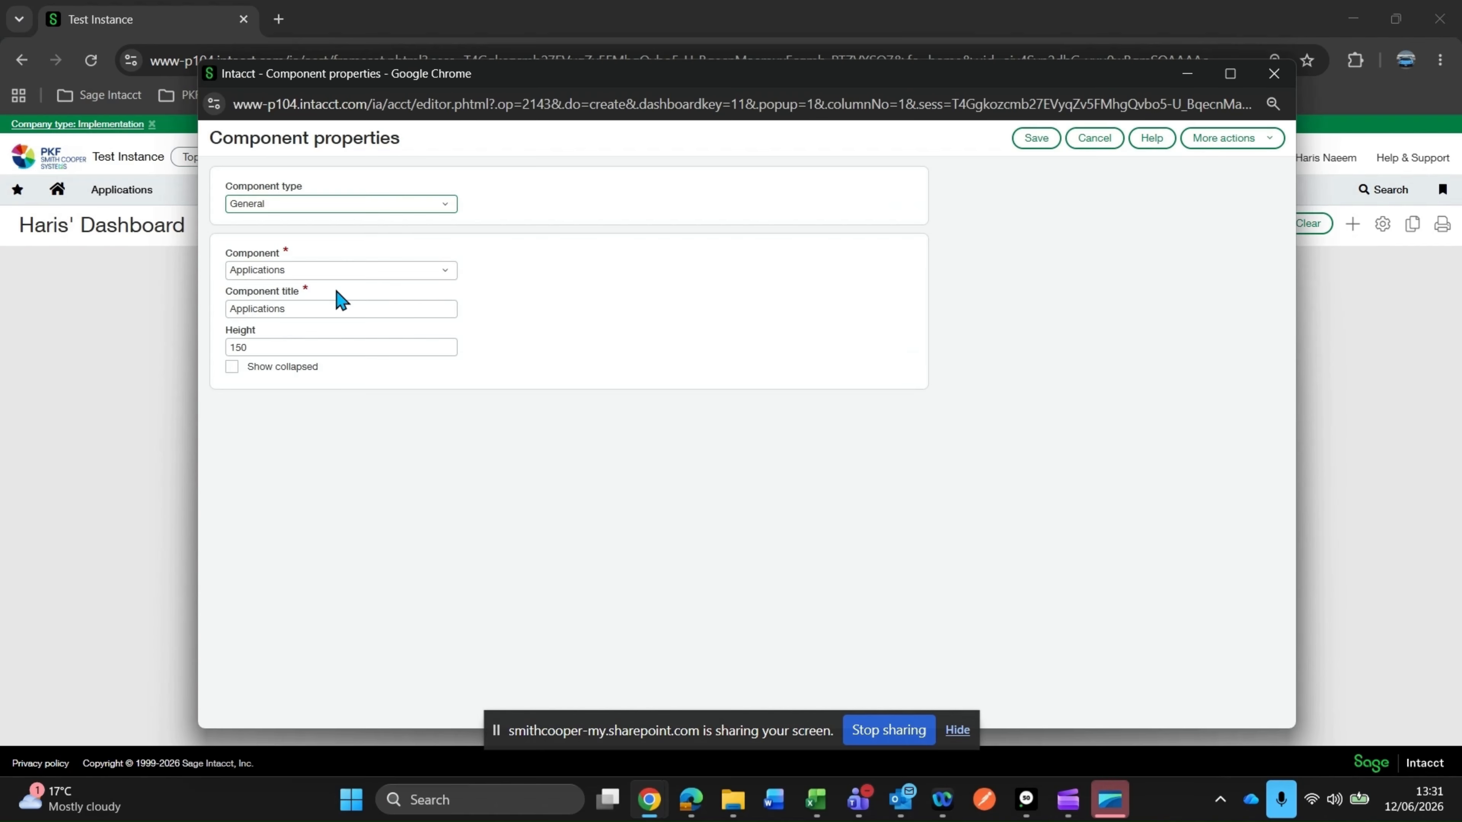
pyautogui.click(413, 205)
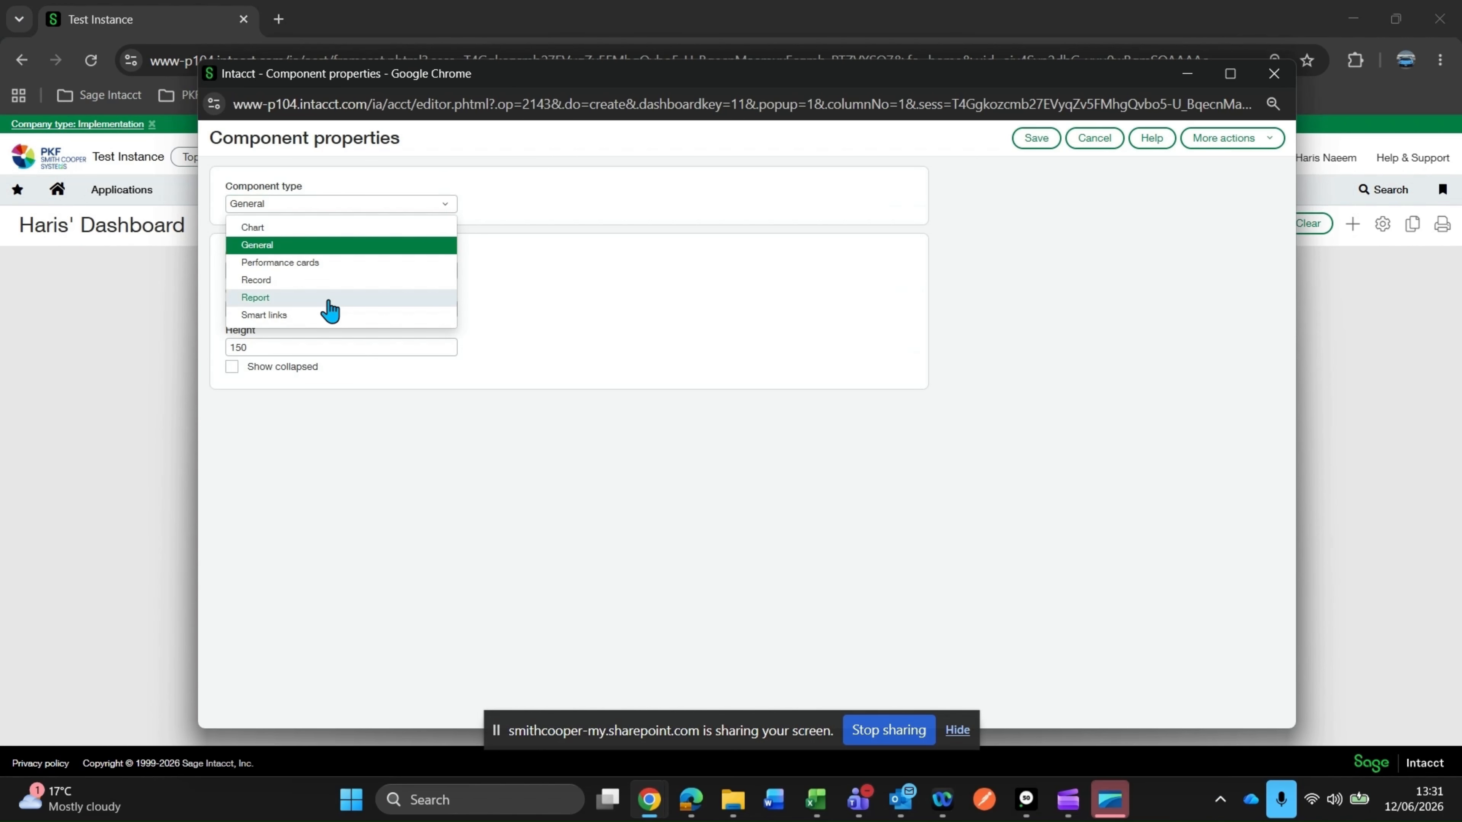
pyautogui.click(255, 298)
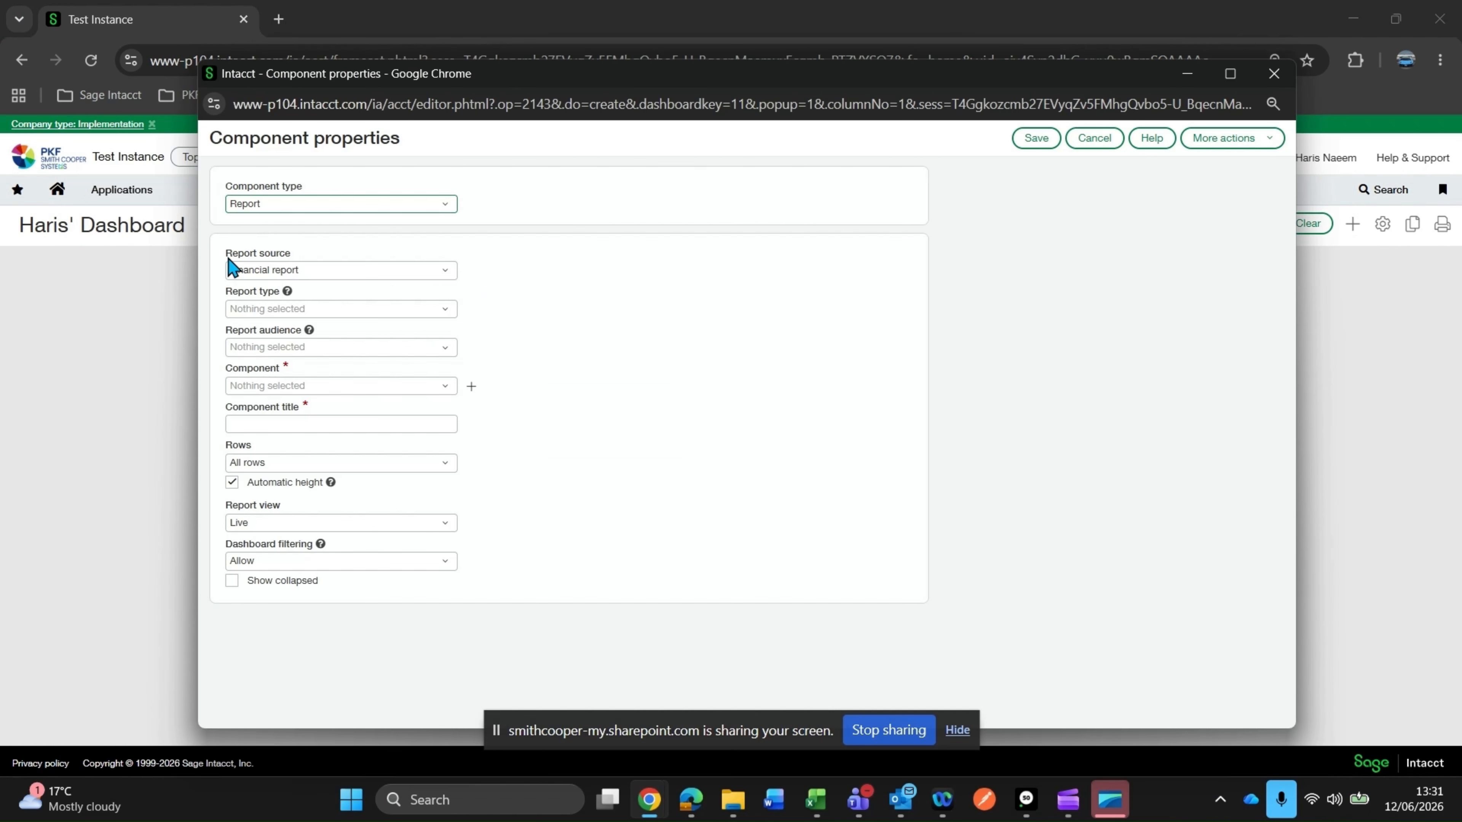
# - Use Financial report as the report source and choose "Financials -- 02. Balance Sheet Detail" as the component
pyautogui.click(364, 270)
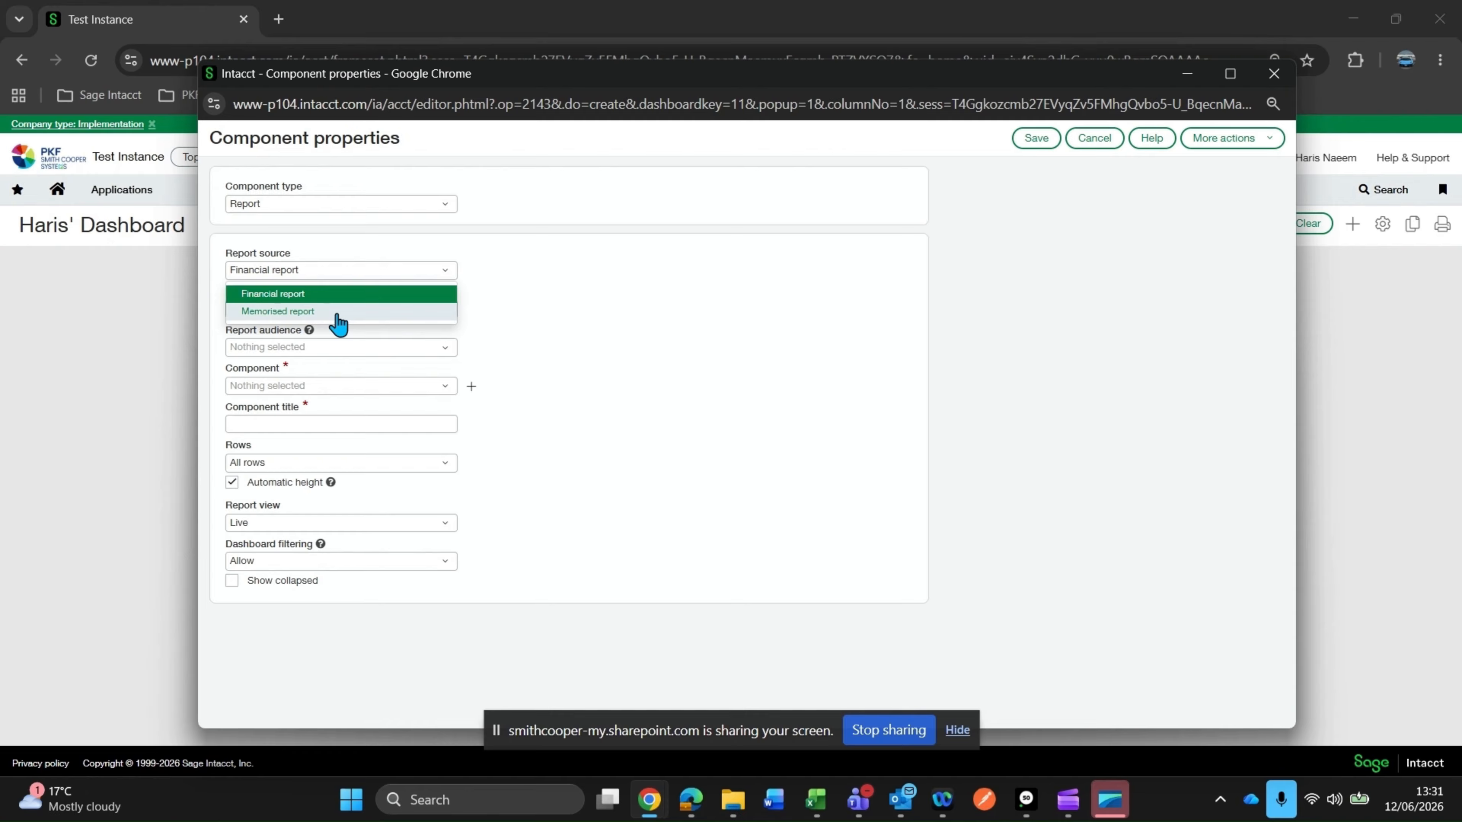
pyautogui.click(320, 299)
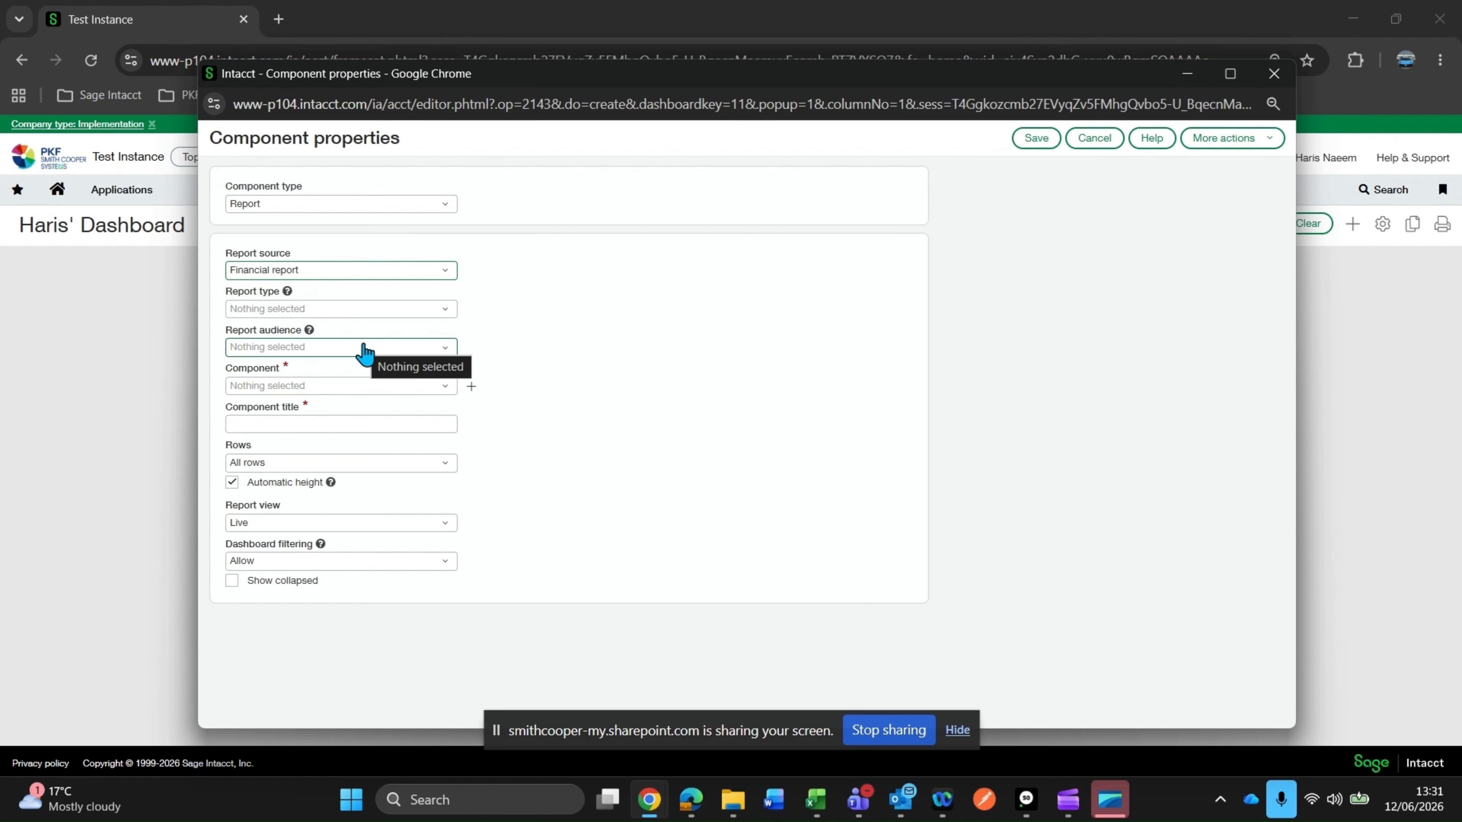
pyautogui.click(364, 387)
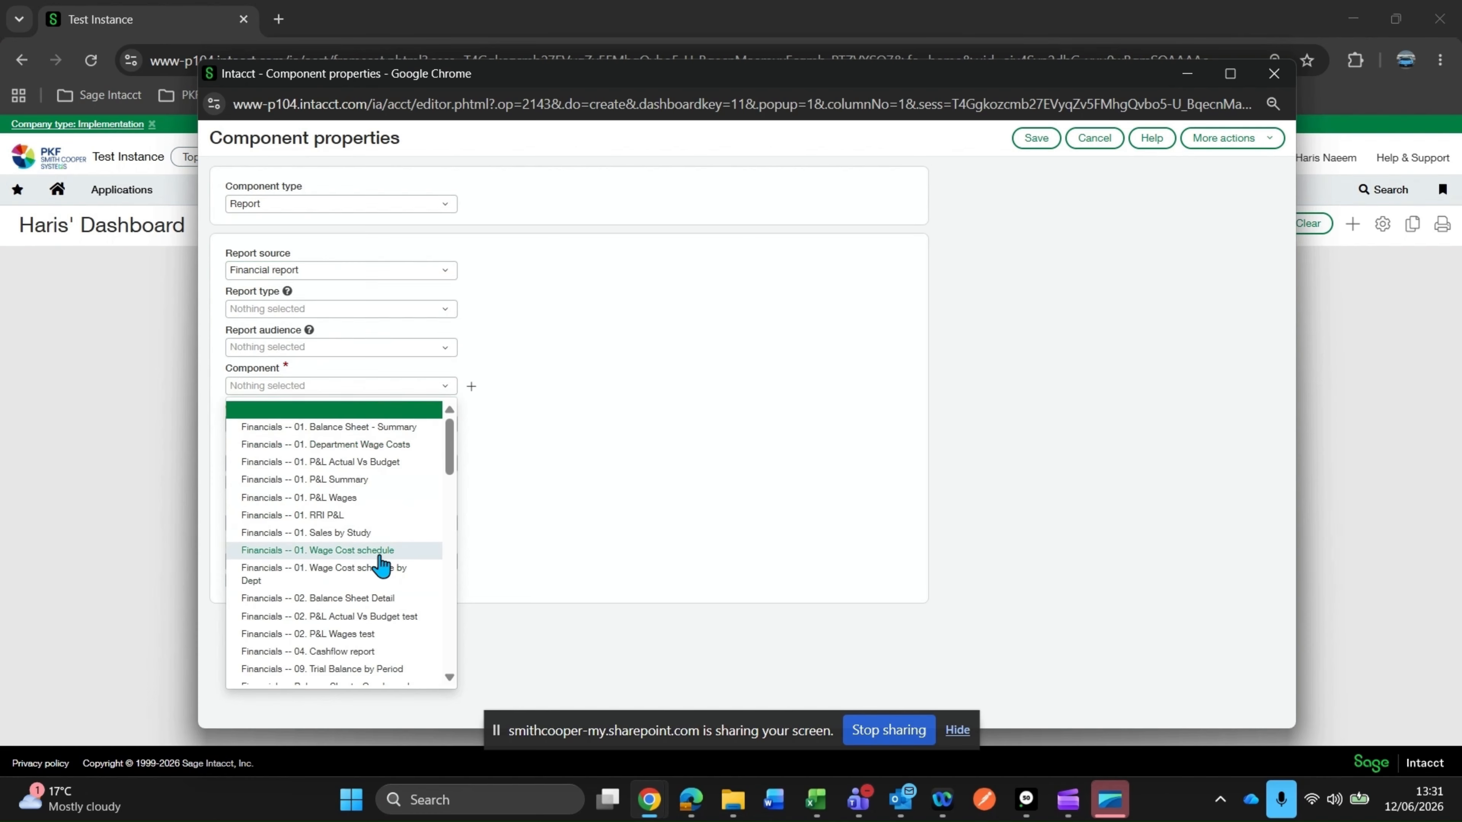
pyautogui.click(374, 599)
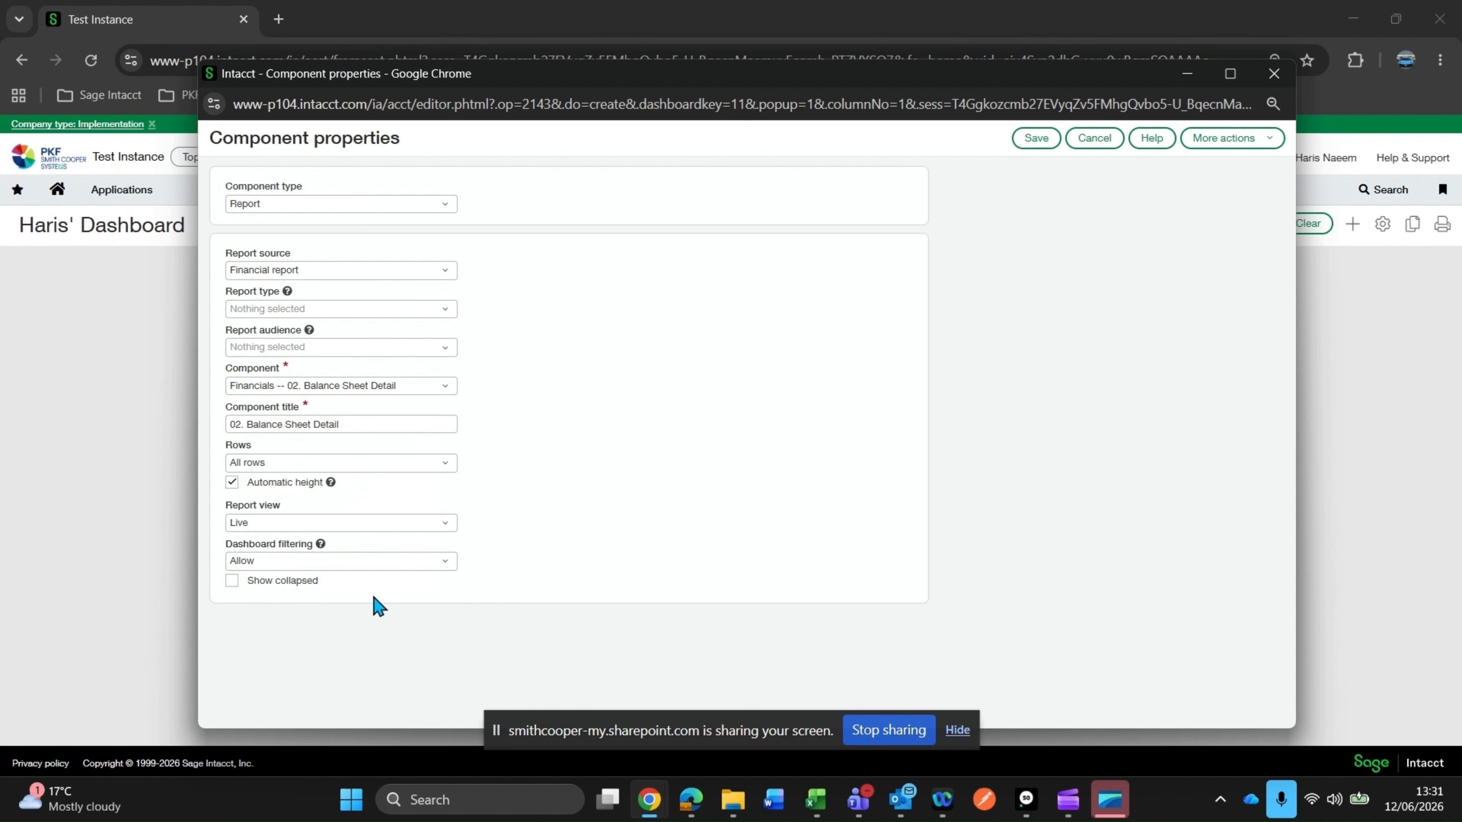
# - Shorten the component title to "Balance Sheet Detail" and keep the report view set to Live
pyautogui.click(264, 425)
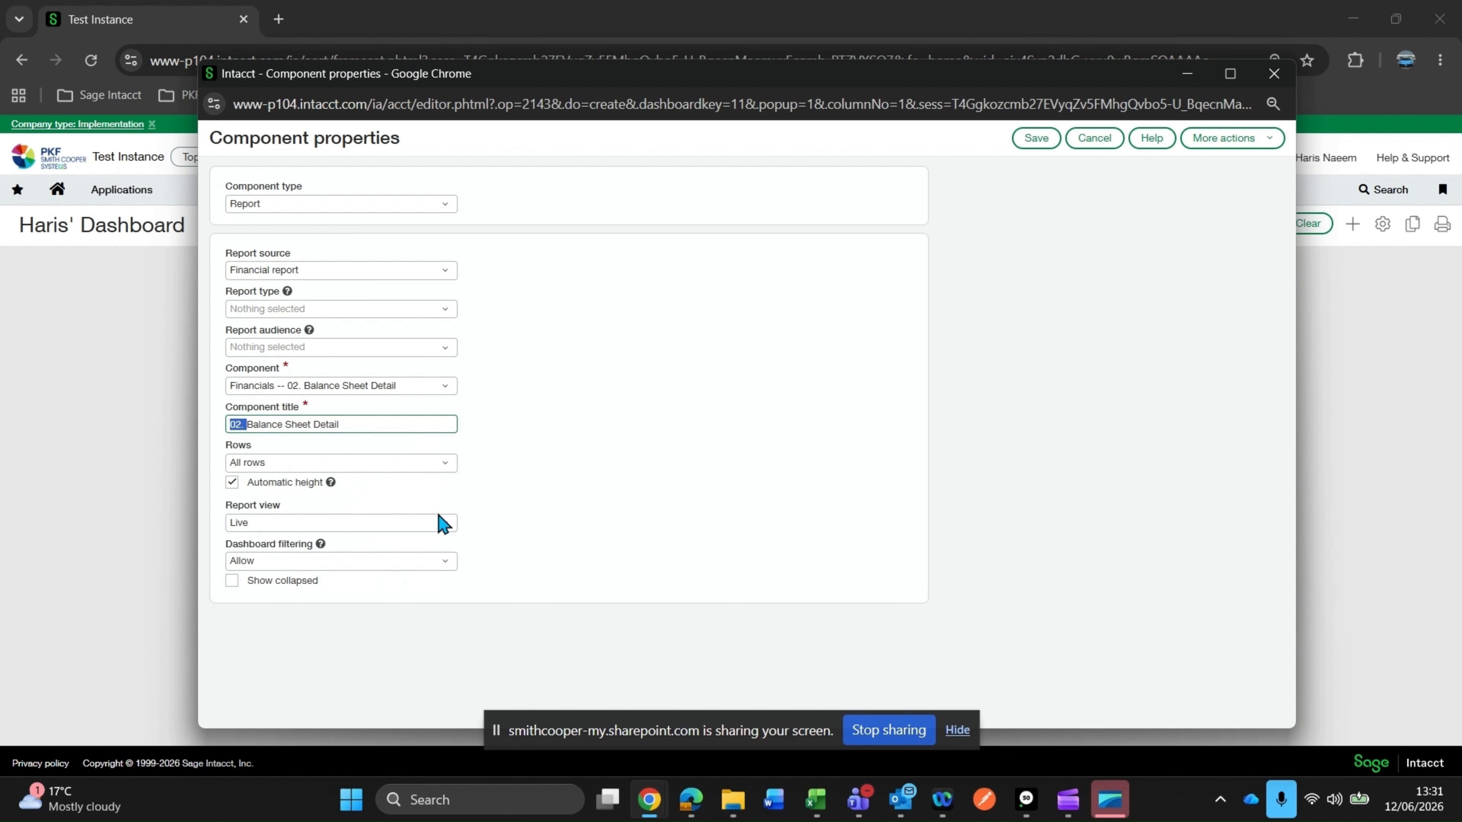
pyautogui.press('BackSpace')
pyautogui.click(450, 521)
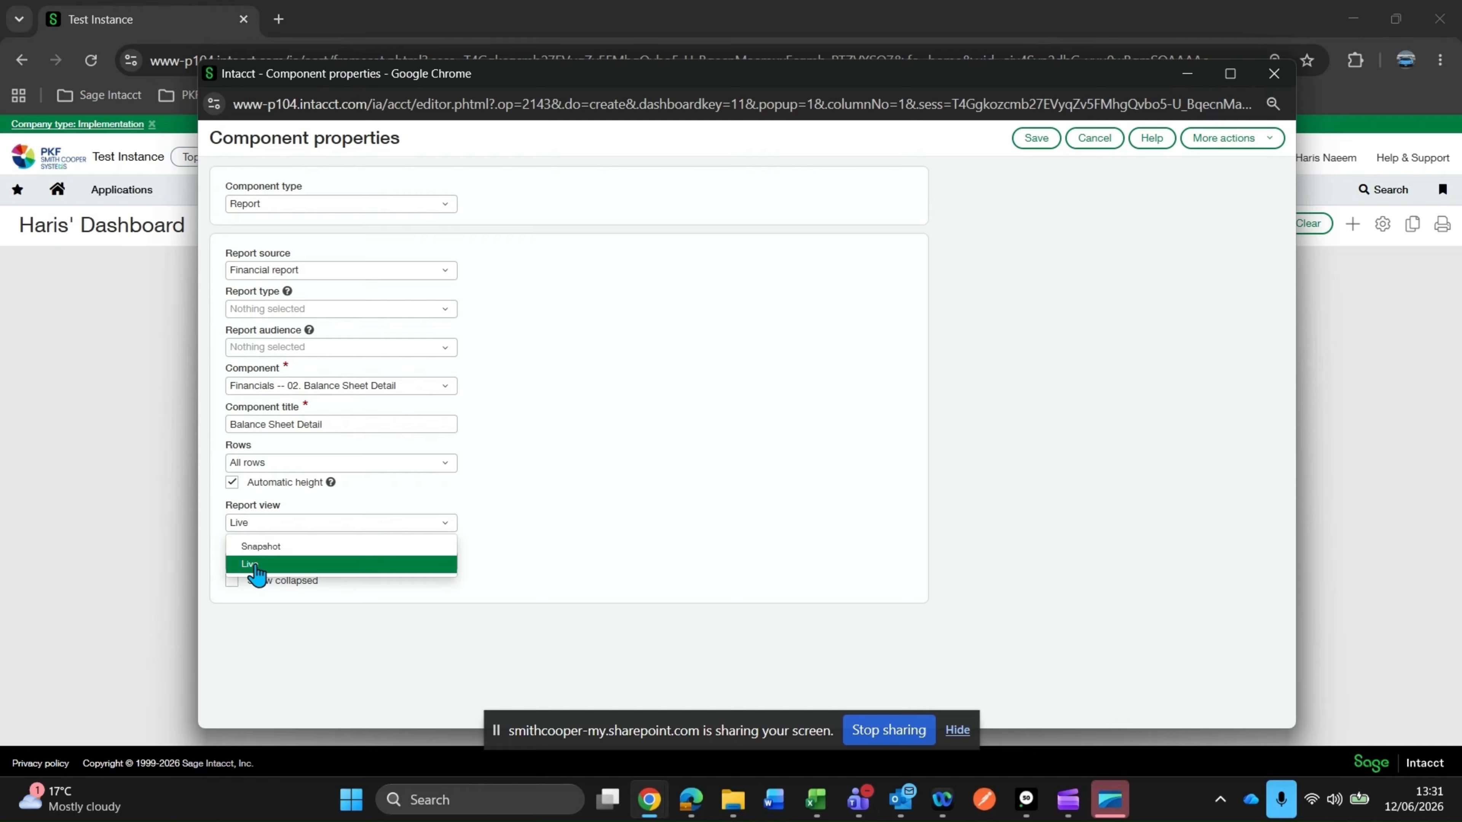
pyautogui.click(305, 562)
# - Check the dashboard filtering options, keep filtering set to Allow, and save the Balance Sheet Detail component
pyautogui.click(428, 563)
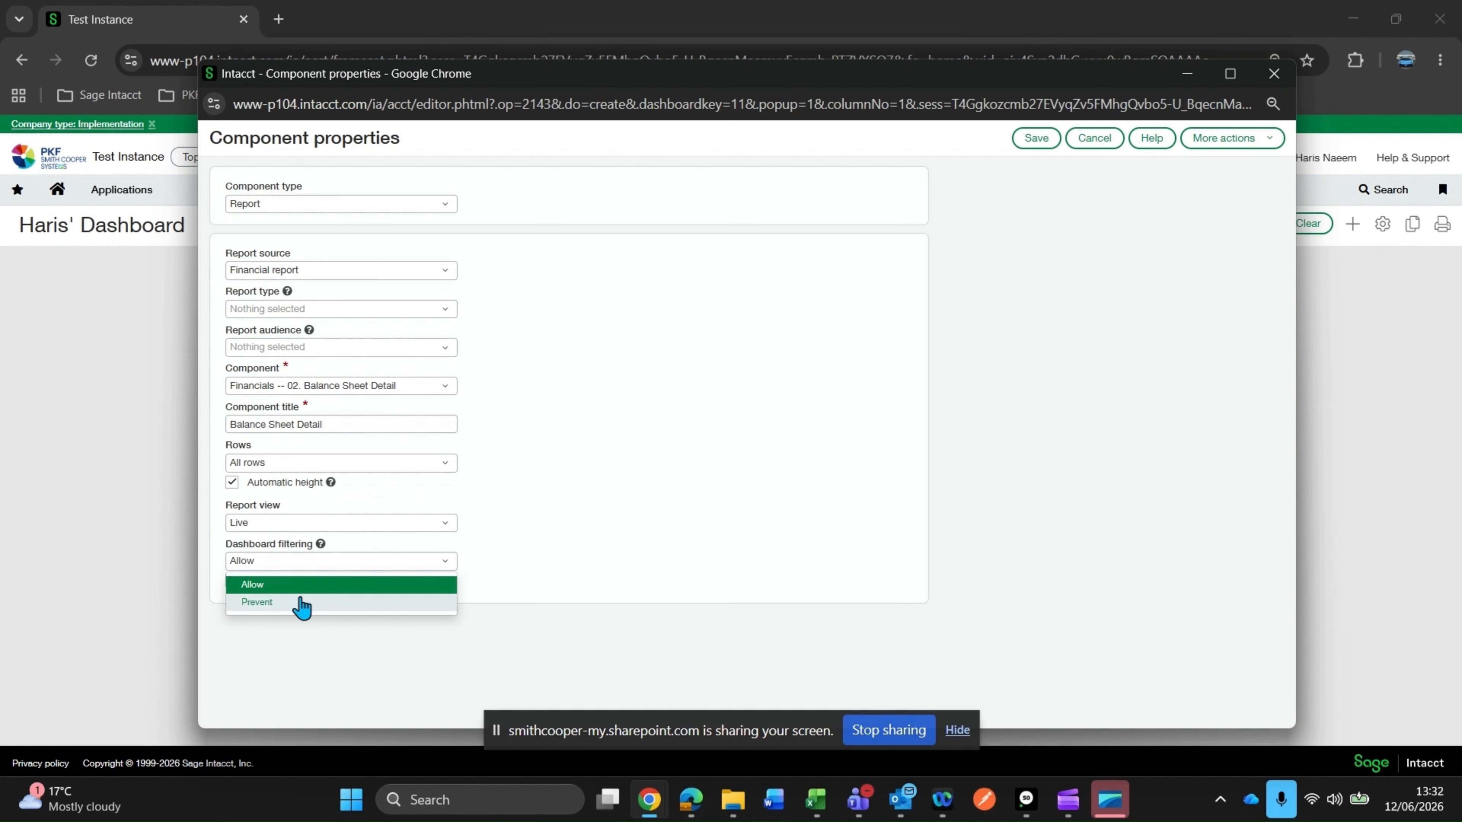
pyautogui.moveTo(764, 81); pyautogui.dragTo(818, 308)
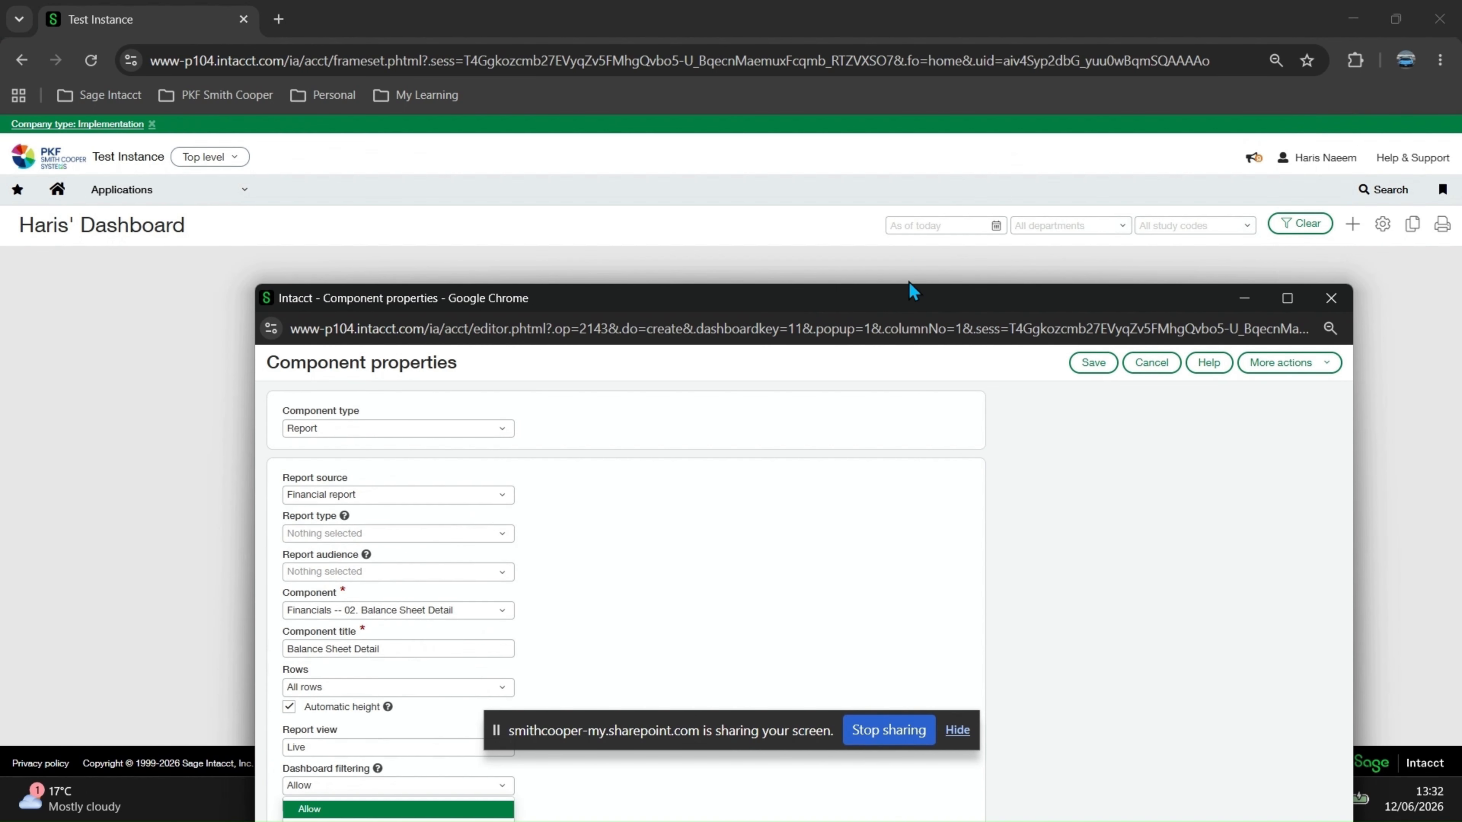
pyautogui.moveTo(867, 311); pyautogui.dragTo(844, 172)
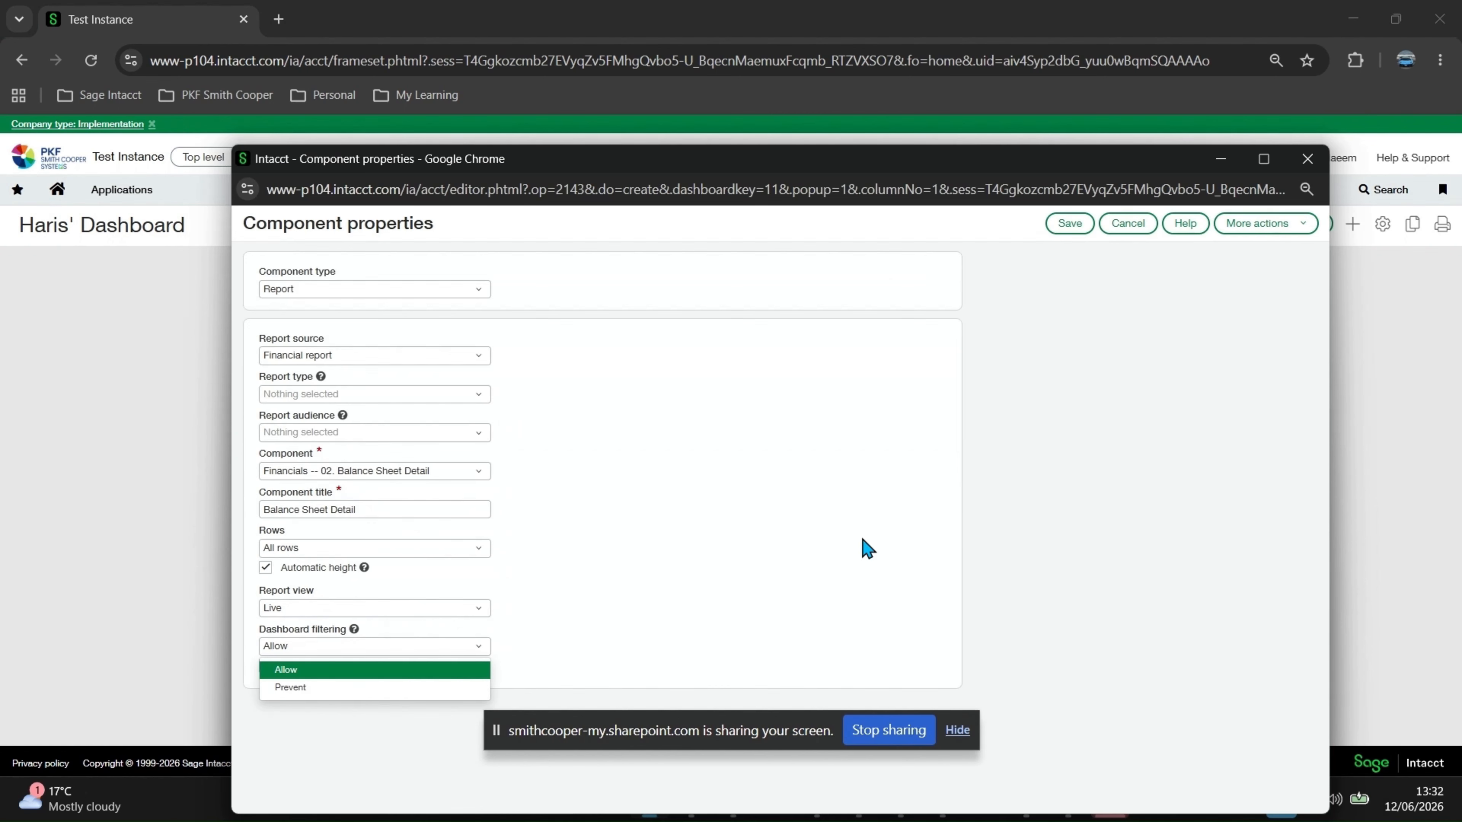
pyautogui.click(807, 334)
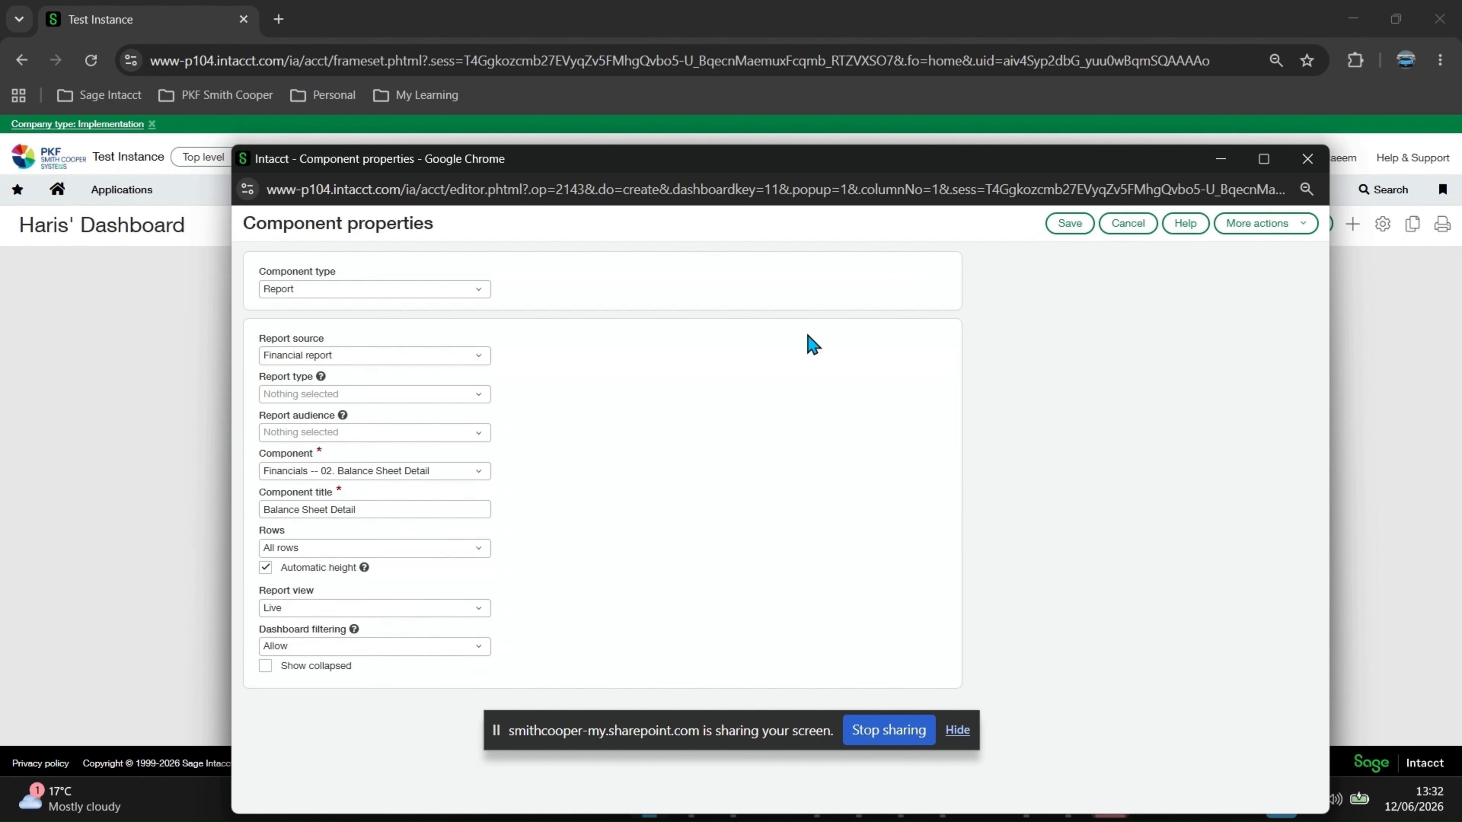
pyautogui.click(1065, 234)
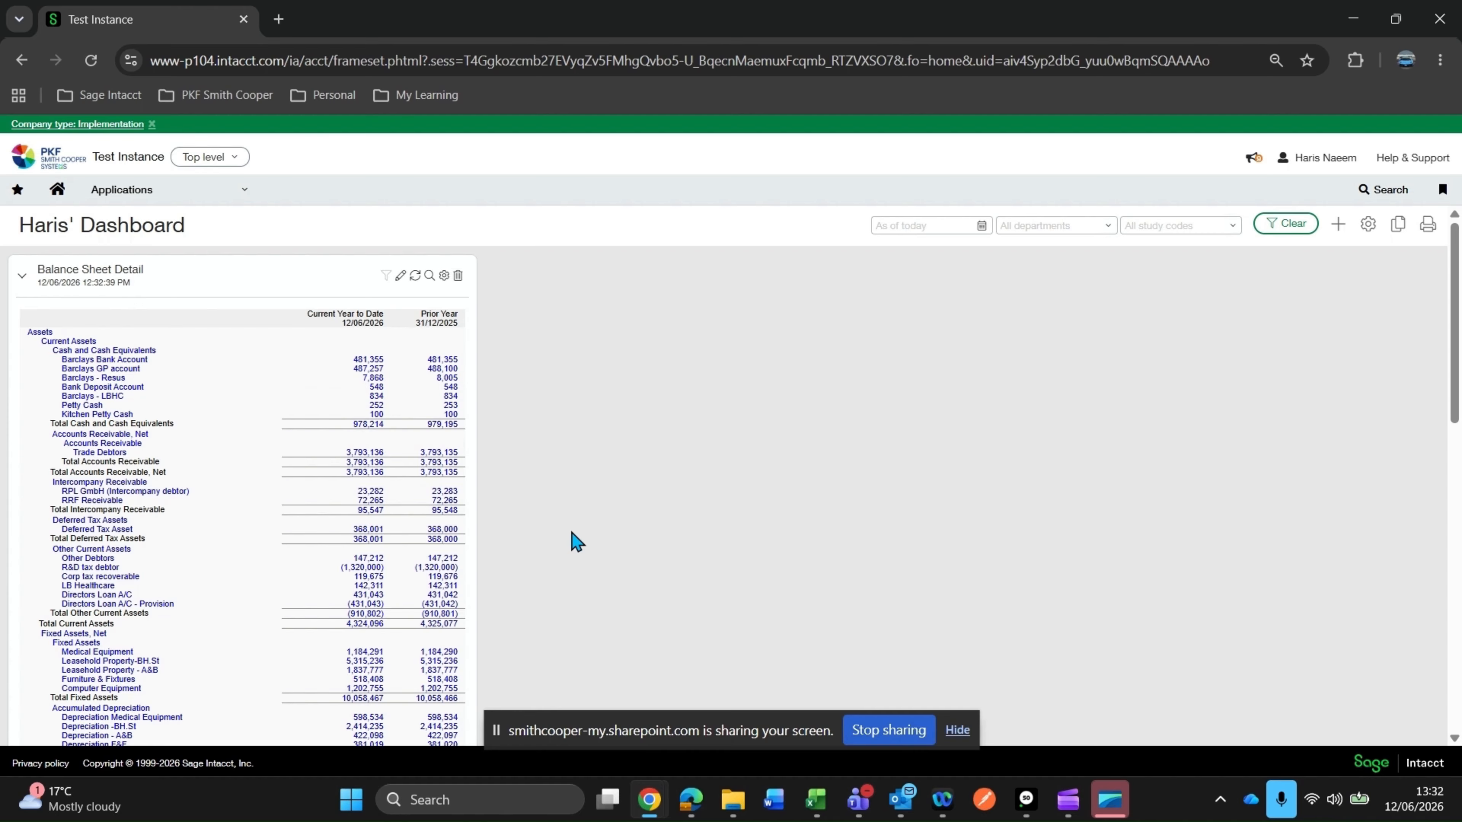
# - Review the Balance Sheet Detail report on the dashboard from the assets down to stockholders equity
pyautogui.scroll(-1, 574, 538)
pyautogui.scroll(-4, 572, 534)
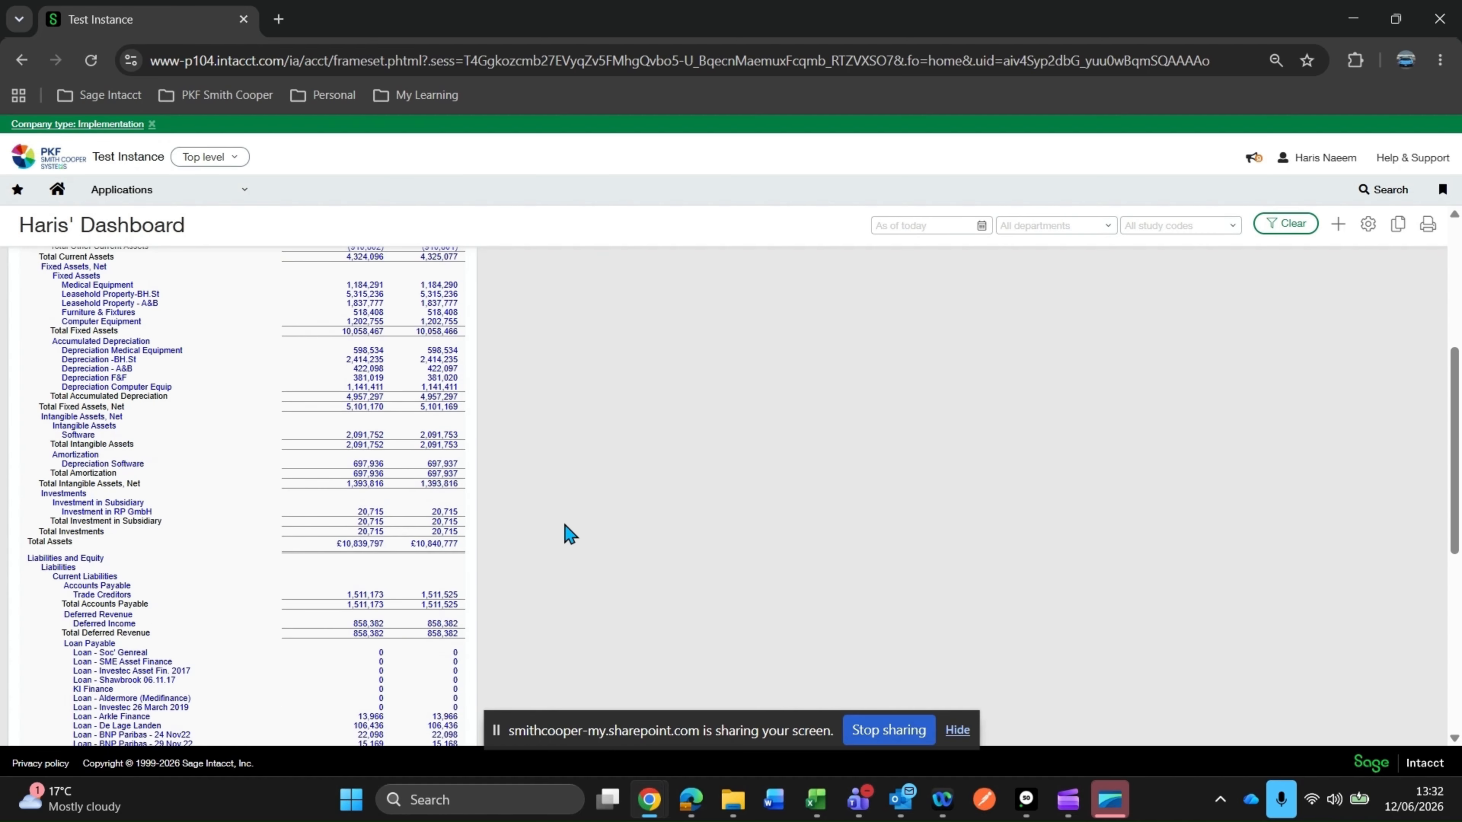
pyautogui.scroll(-3, 565, 526)
pyautogui.scroll(-3, 383, 443)
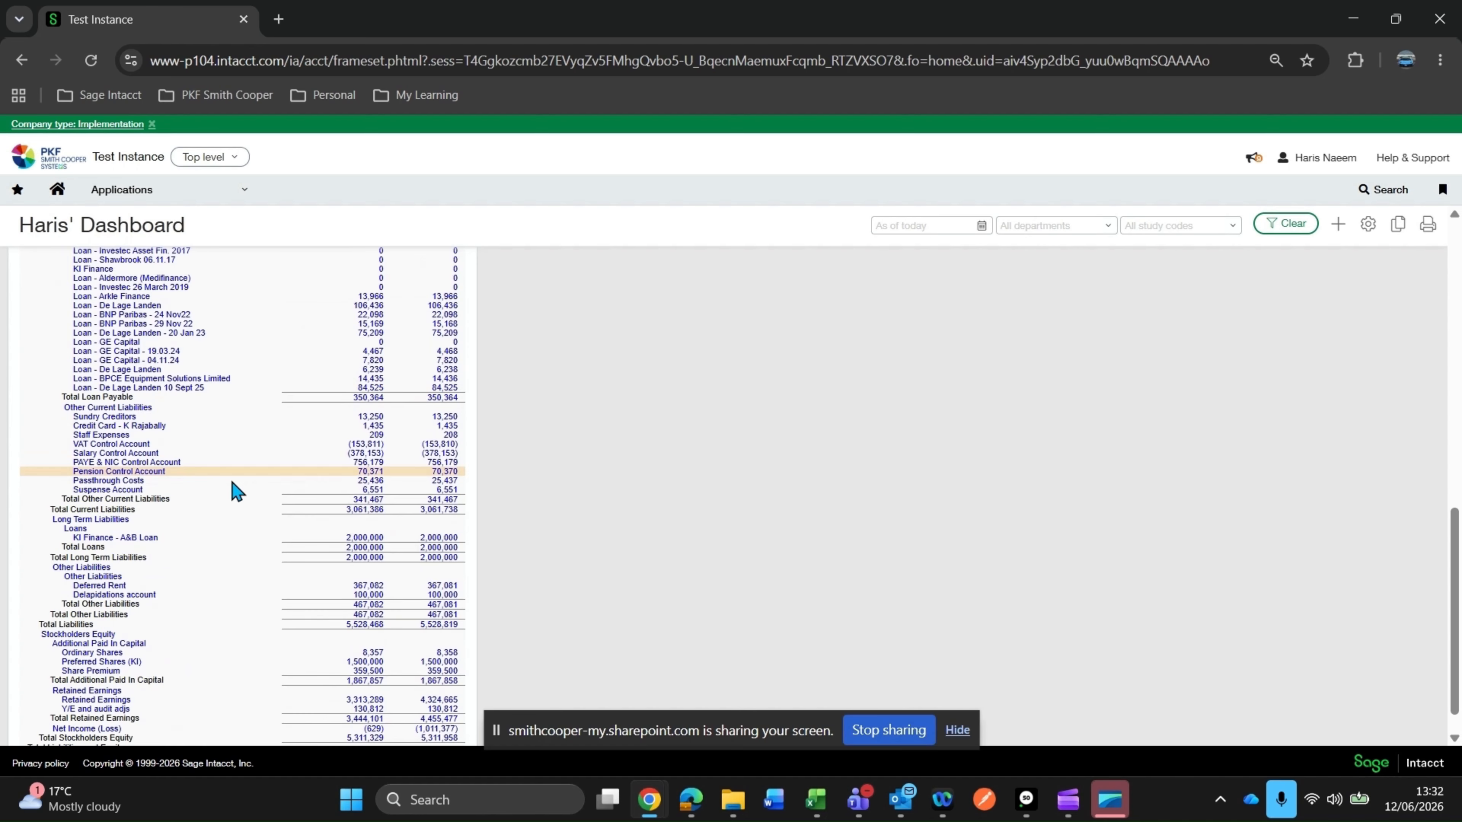
pyautogui.scroll(-1, 287, 719)
pyautogui.scroll(18, 288, 719)
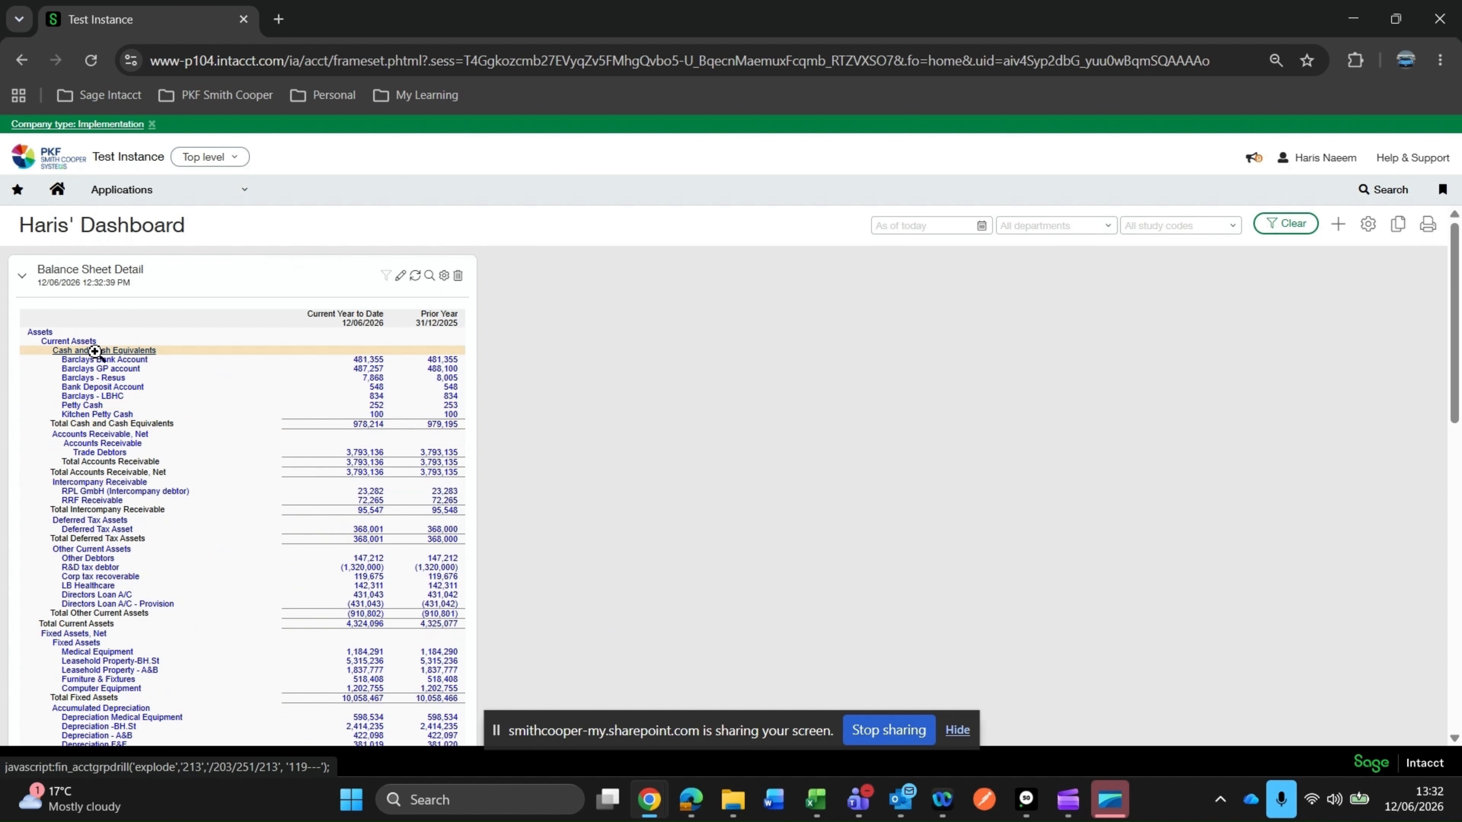
# - Drill into the current-year Barclays Bank Account balance, examine the account and its totals in the General Ledger report, and close it
pyautogui.click(381, 358)
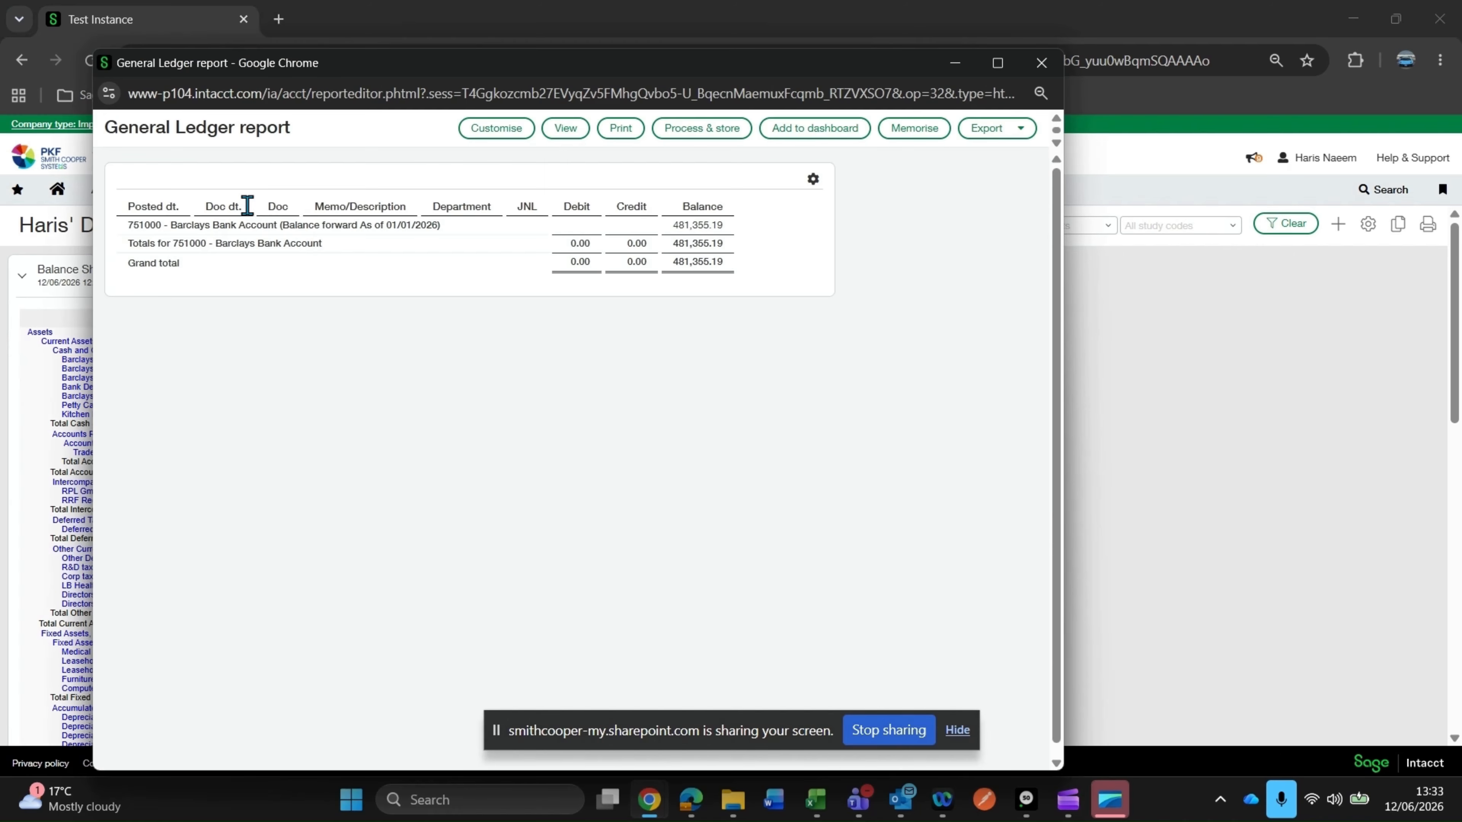
pyautogui.moveTo(131, 227); pyautogui.dragTo(167, 226)
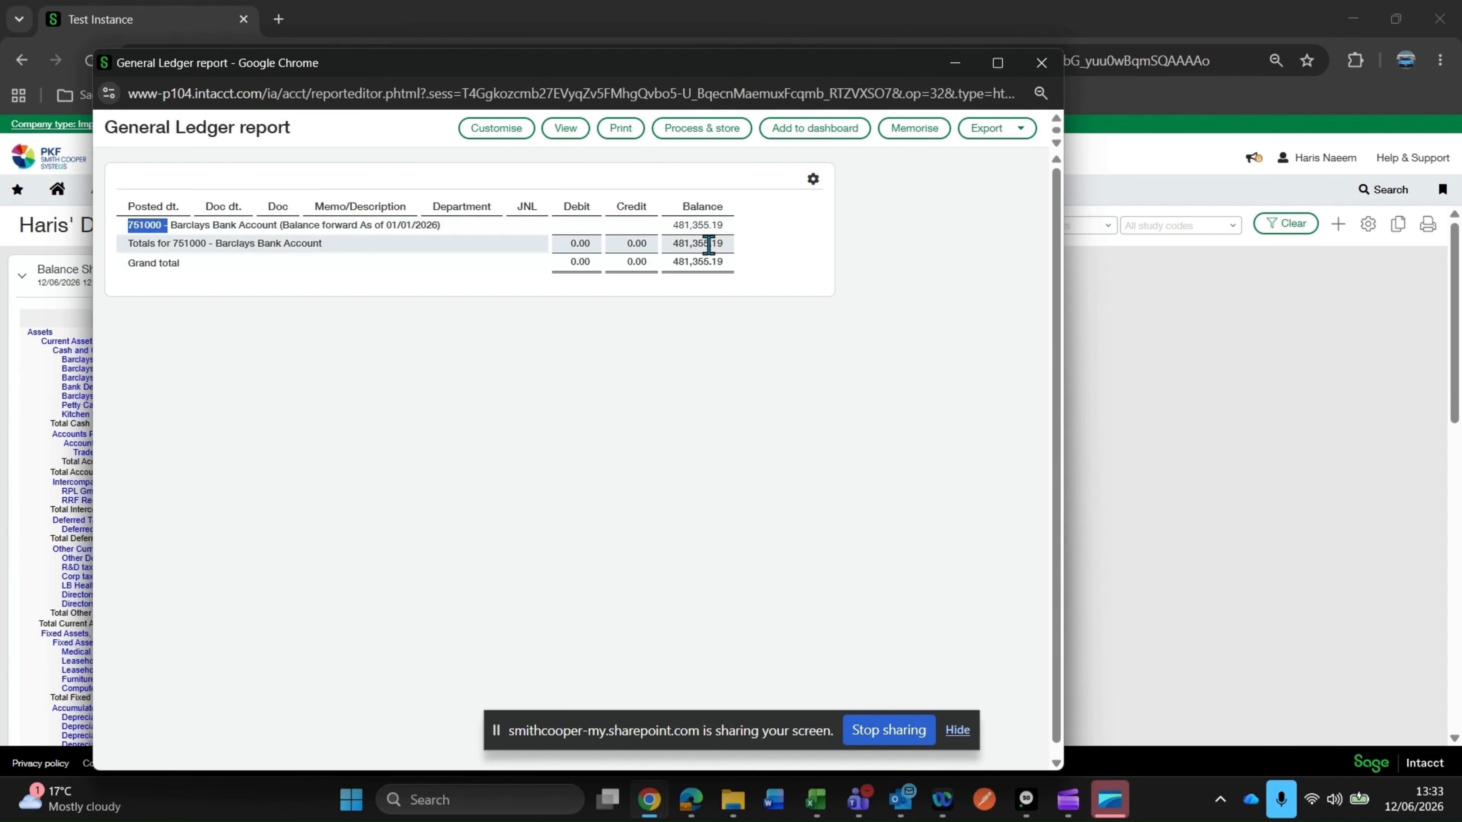
pyautogui.moveTo(708, 244); pyautogui.dragTo(731, 260)
pyautogui.click(426, 248)
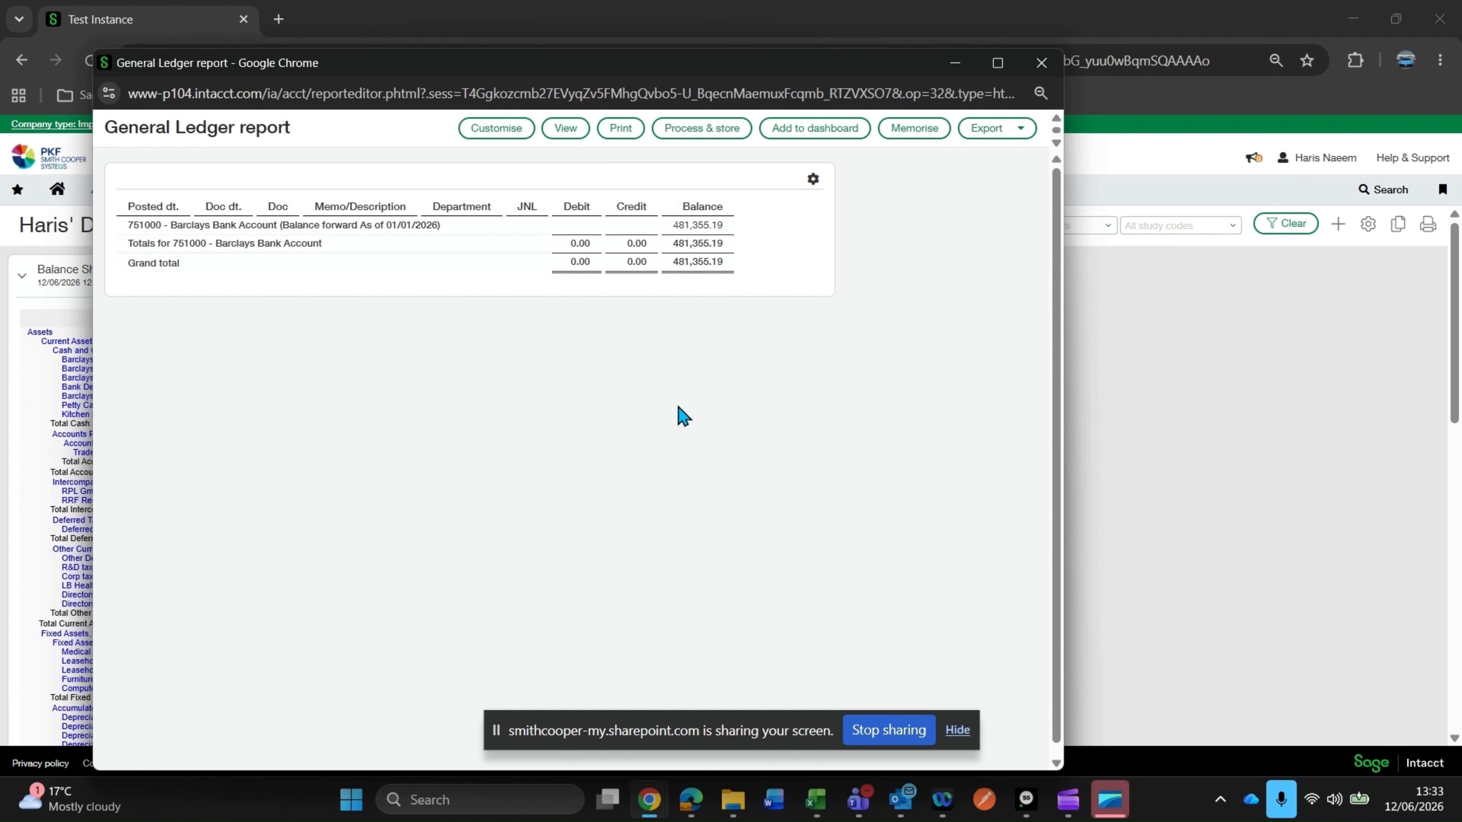
pyautogui.click(1041, 63)
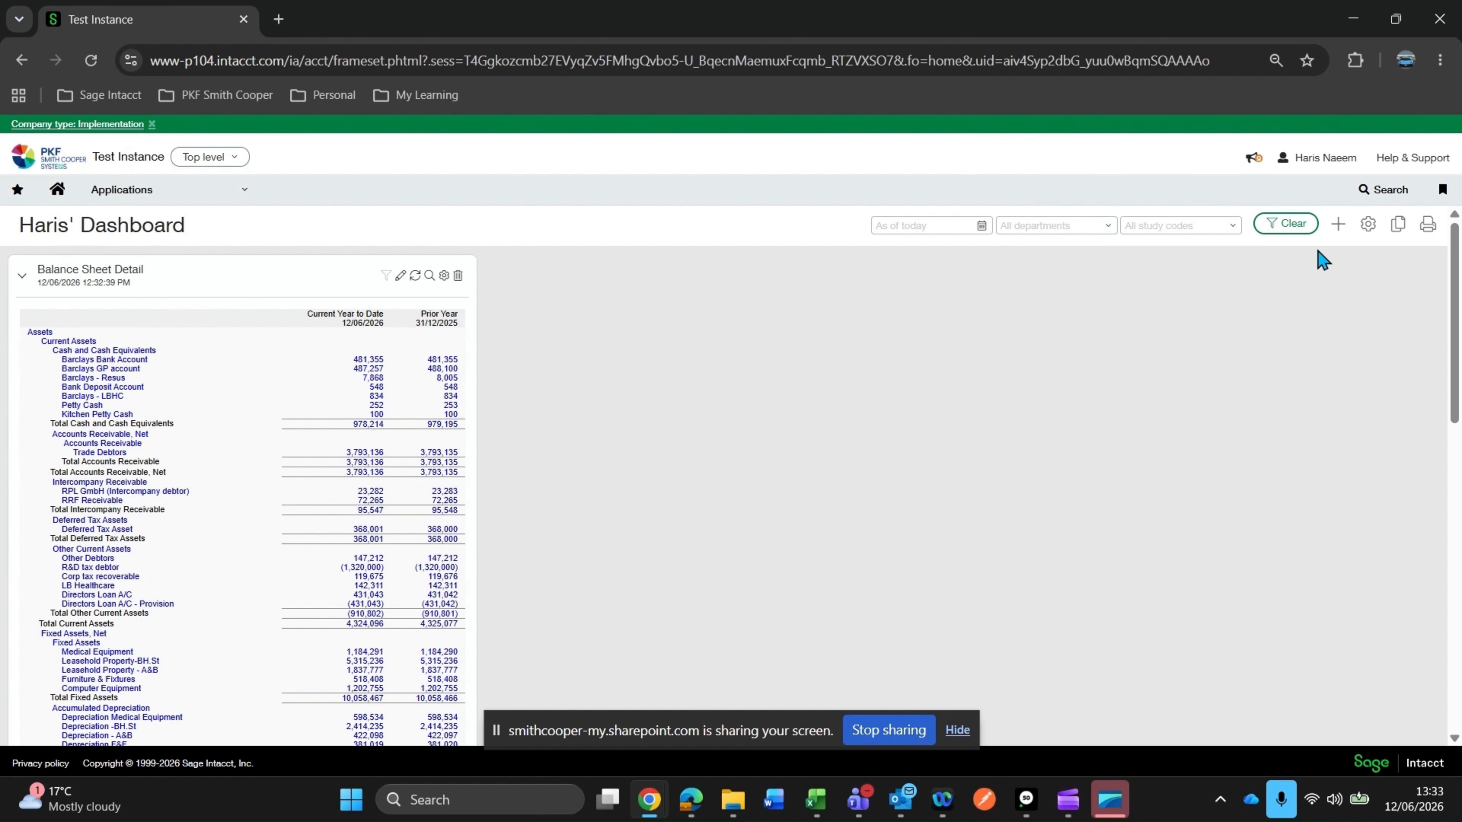
# - Start a new dashboard component of type Report and choose "Financials -- 01. P&L Actual Vs Budget" as its component
pyautogui.click(1338, 224)
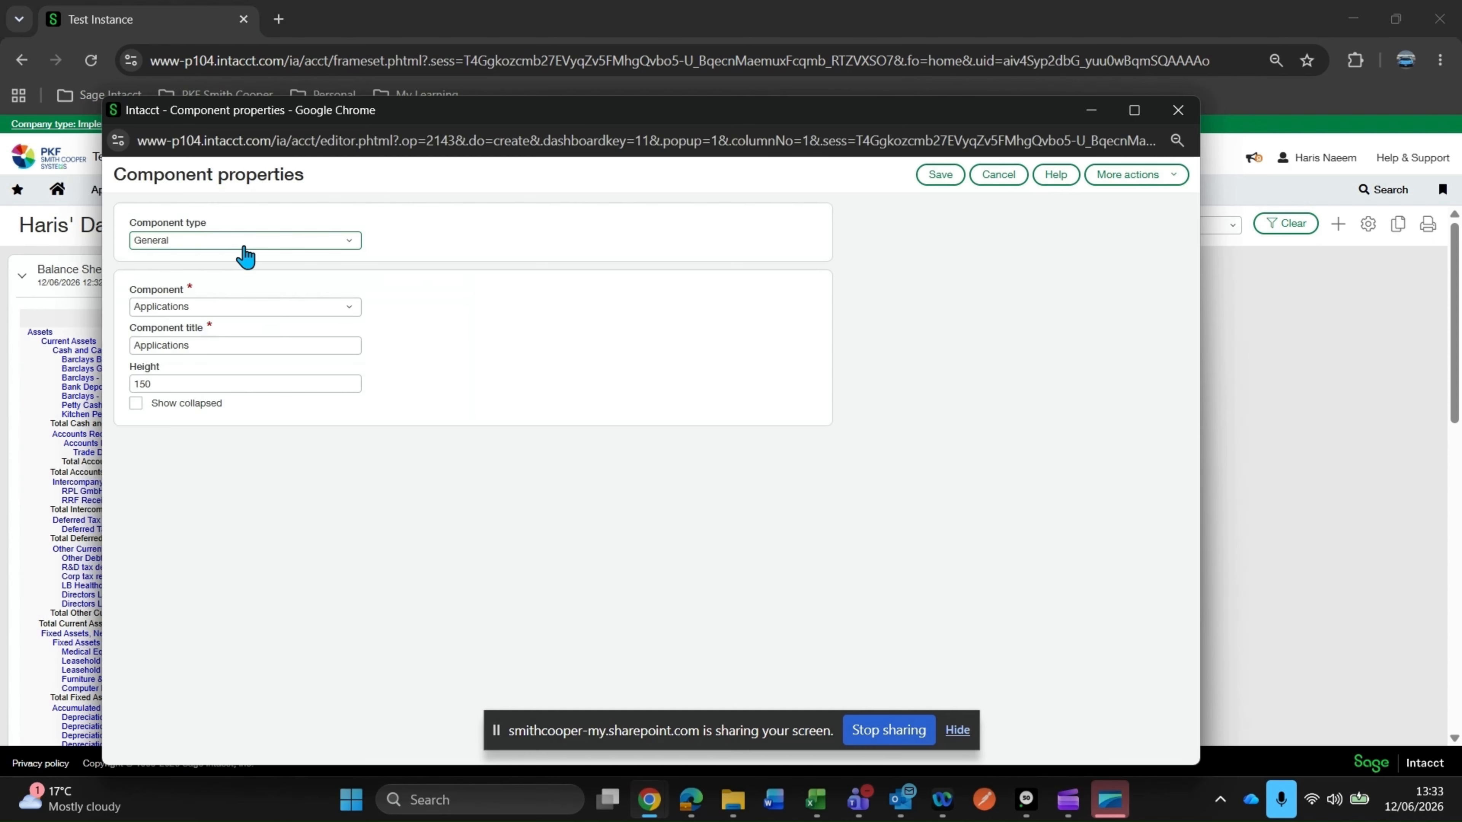
pyautogui.click(246, 242)
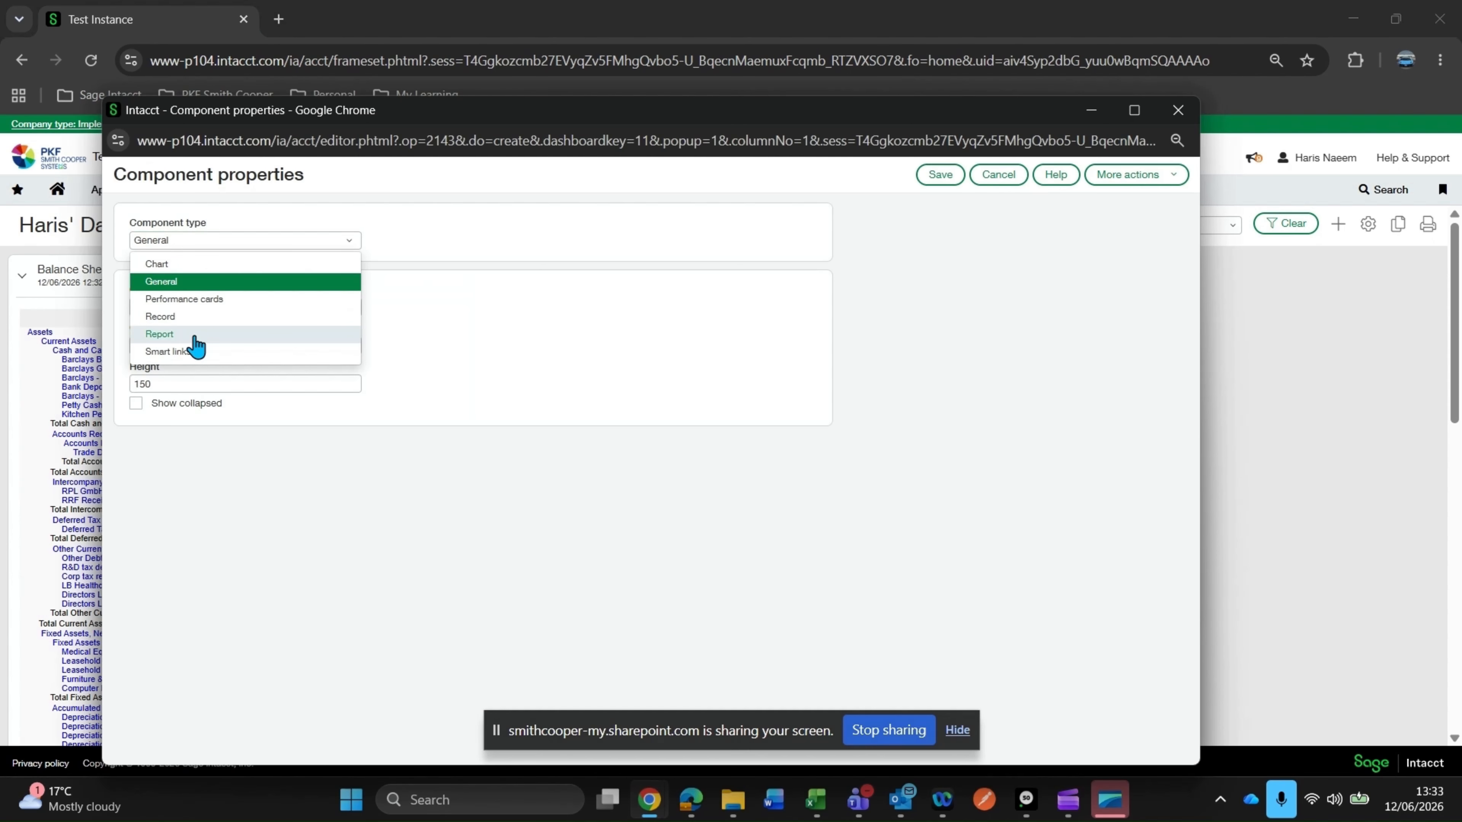
pyautogui.click(161, 334)
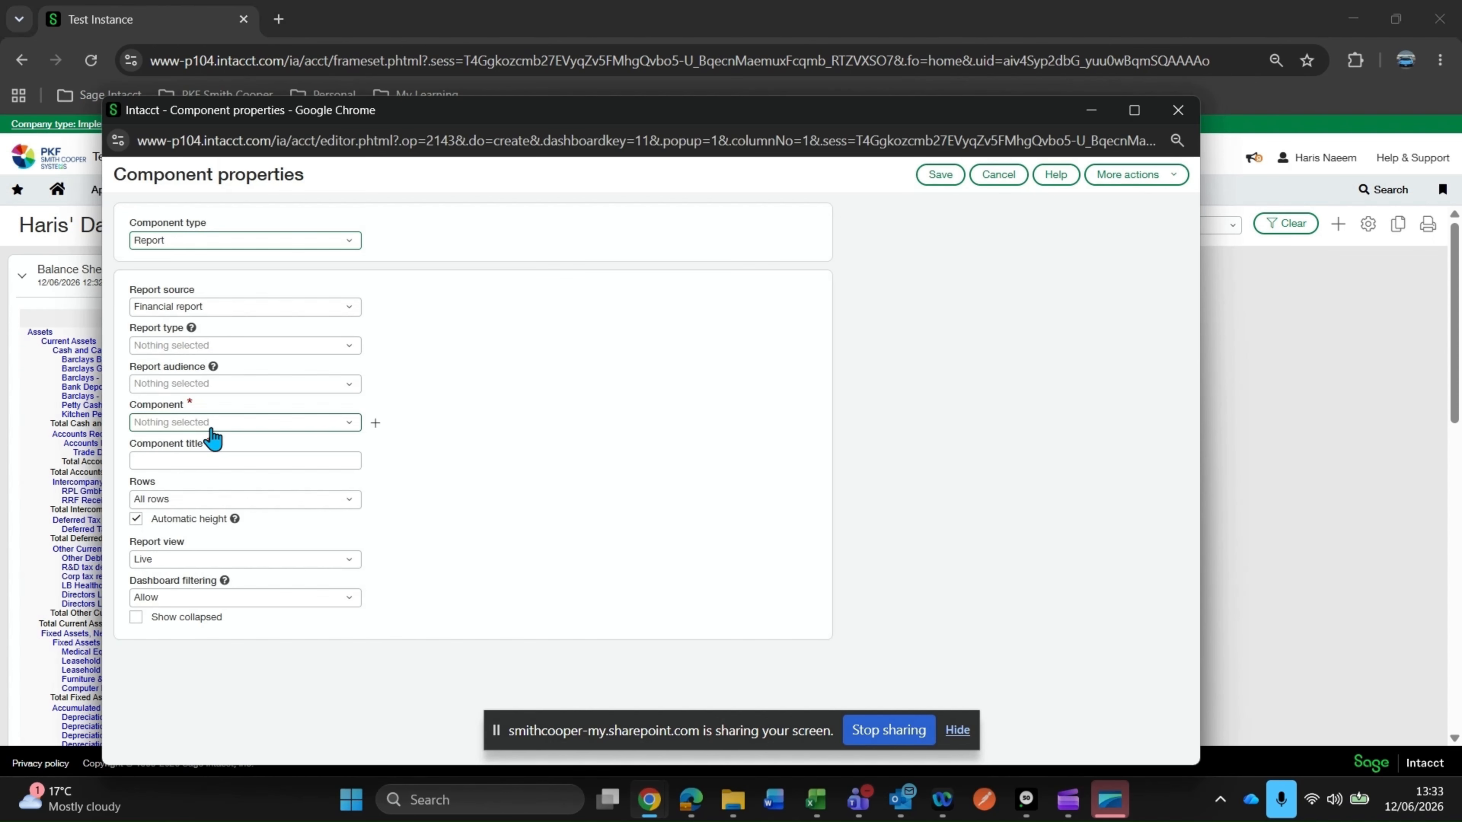
pyautogui.click(213, 423)
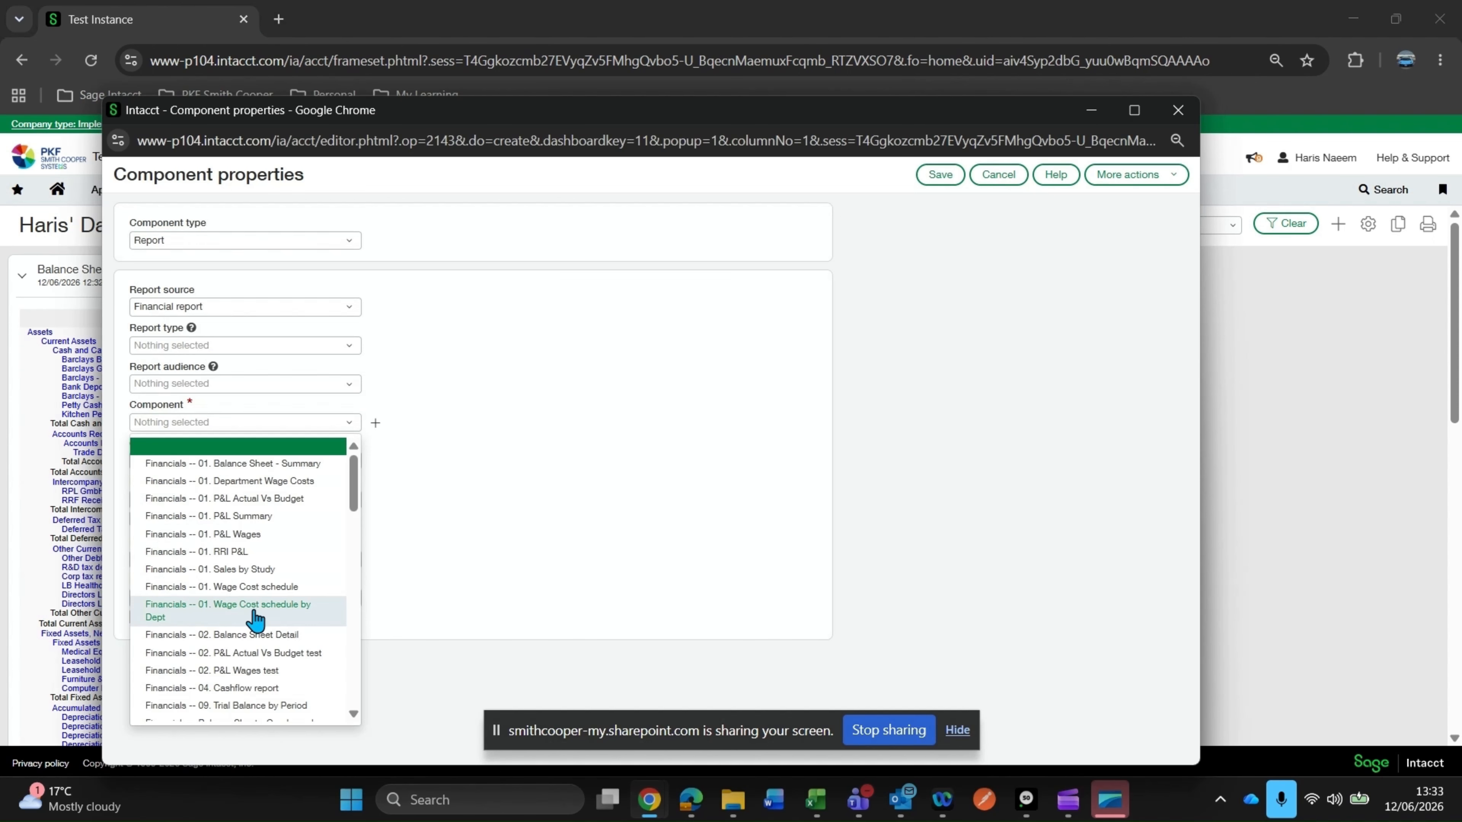
pyautogui.click(305, 511)
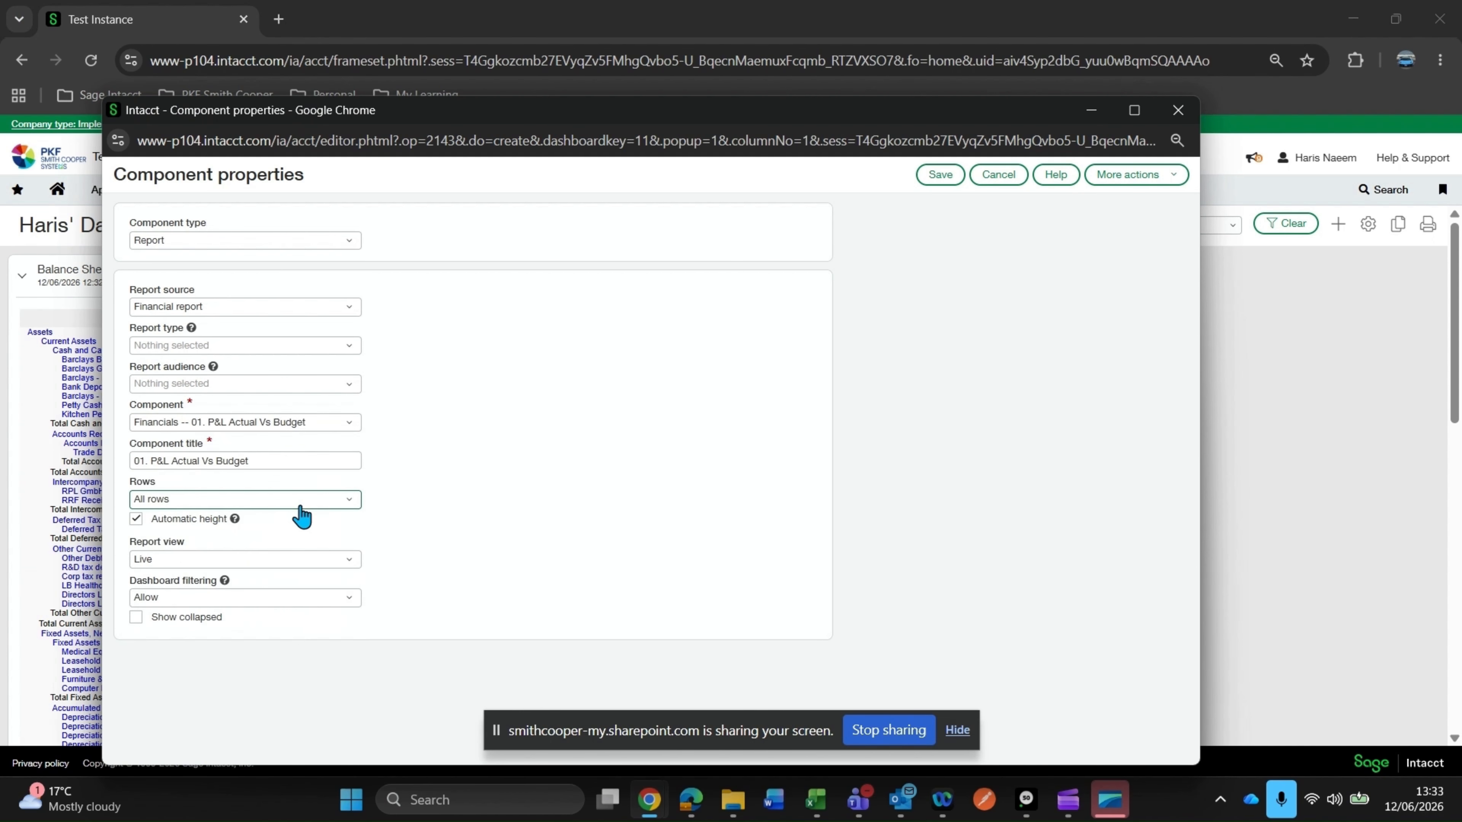
# - Shorten the component title to "P&L Actual Vs Budget" and save the component
pyautogui.moveTo(152, 461); pyautogui.dragTo(84, 459)
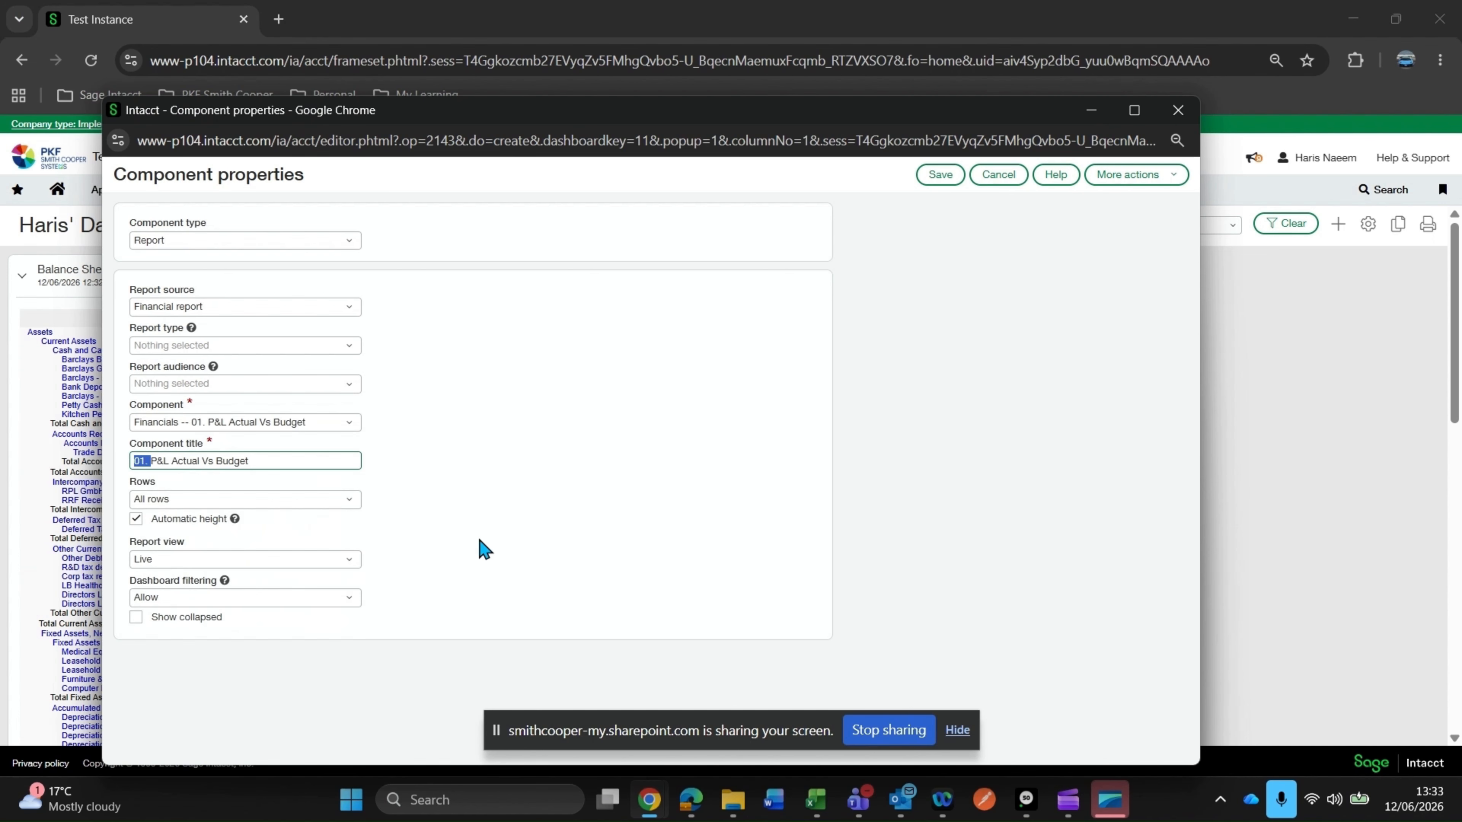
pyautogui.press('BackSpace')
pyautogui.click(942, 175)
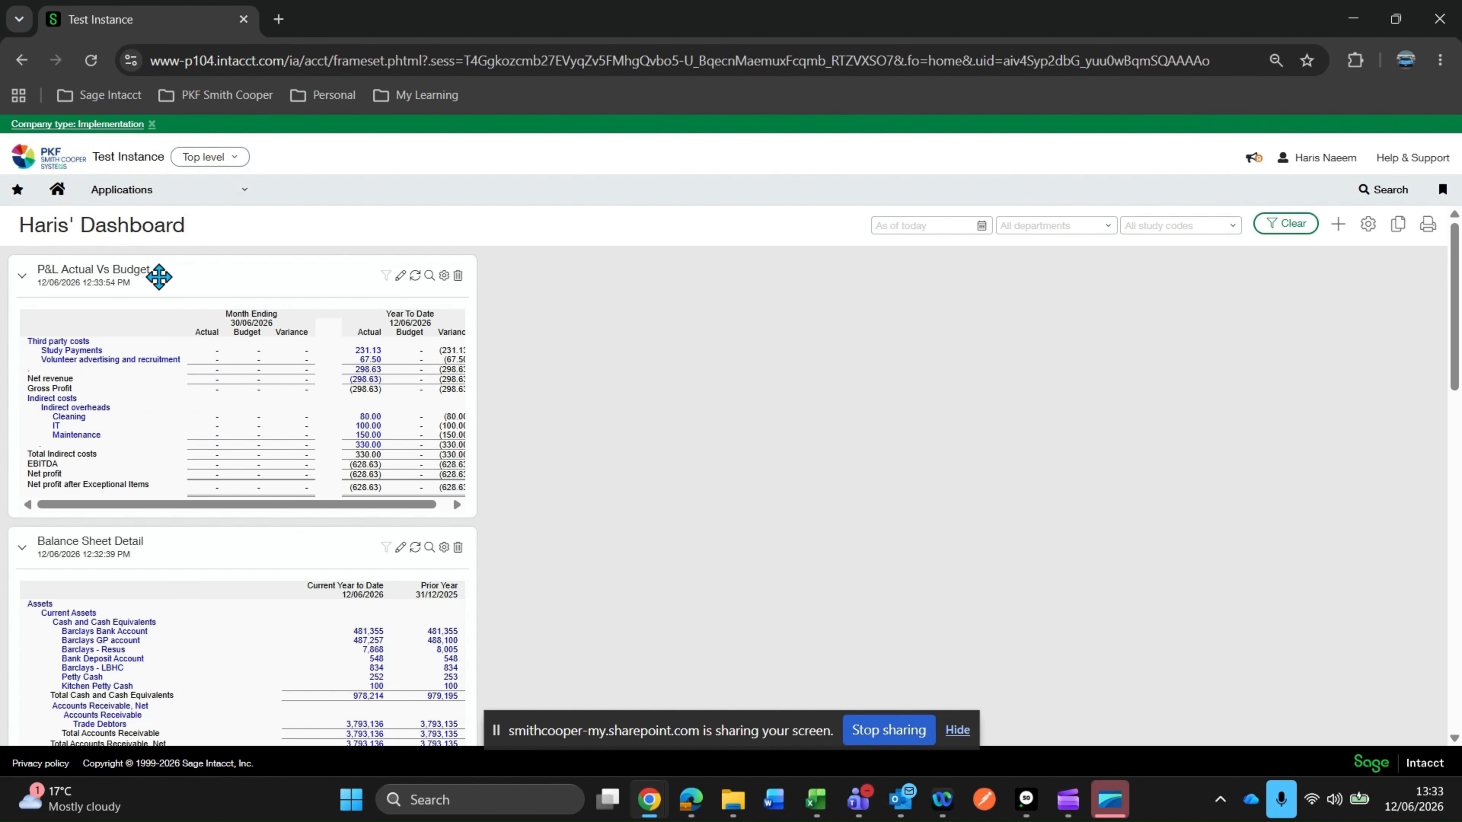
# - Move the P&L Actual Vs Budget component to the second and on to the third dashboard column, and check its full width
pyautogui.moveTo(159, 277); pyautogui.dragTo(572, 404)
pyautogui.scroll(1, 694, 438)
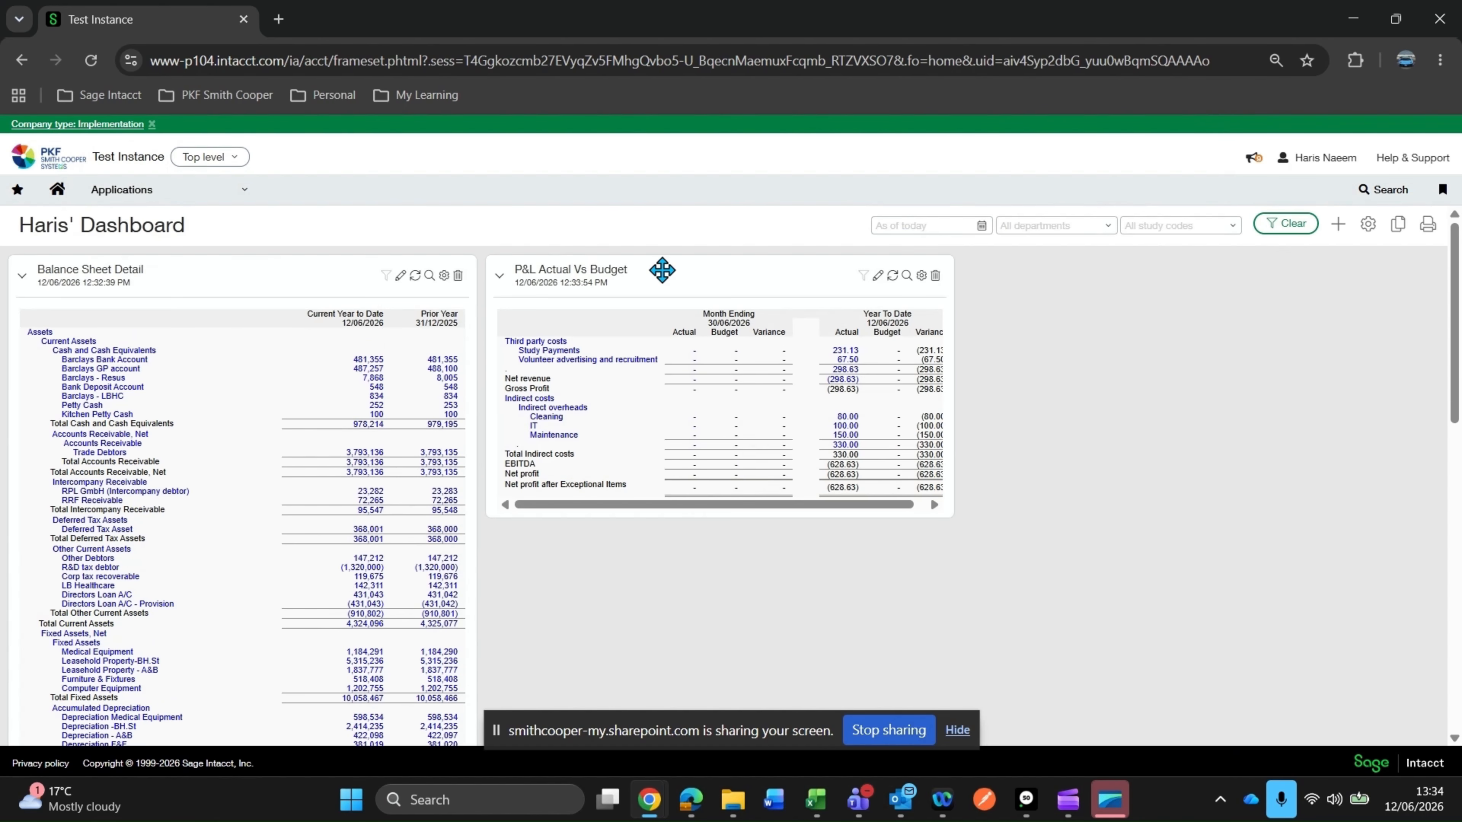
pyautogui.moveTo(662, 269); pyautogui.dragTo(1184, 357)
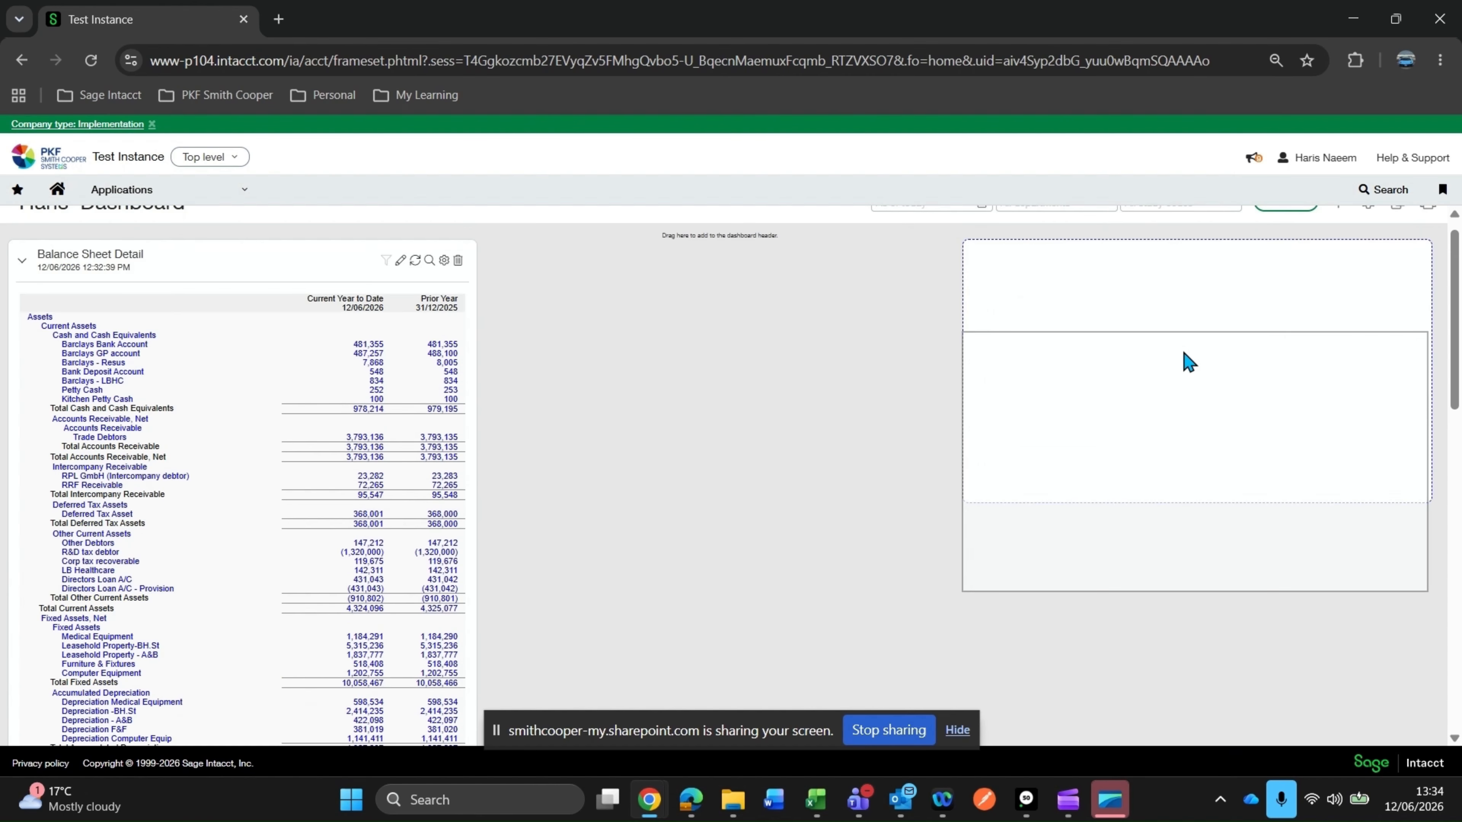
pyautogui.scroll(1, 1058, 461)
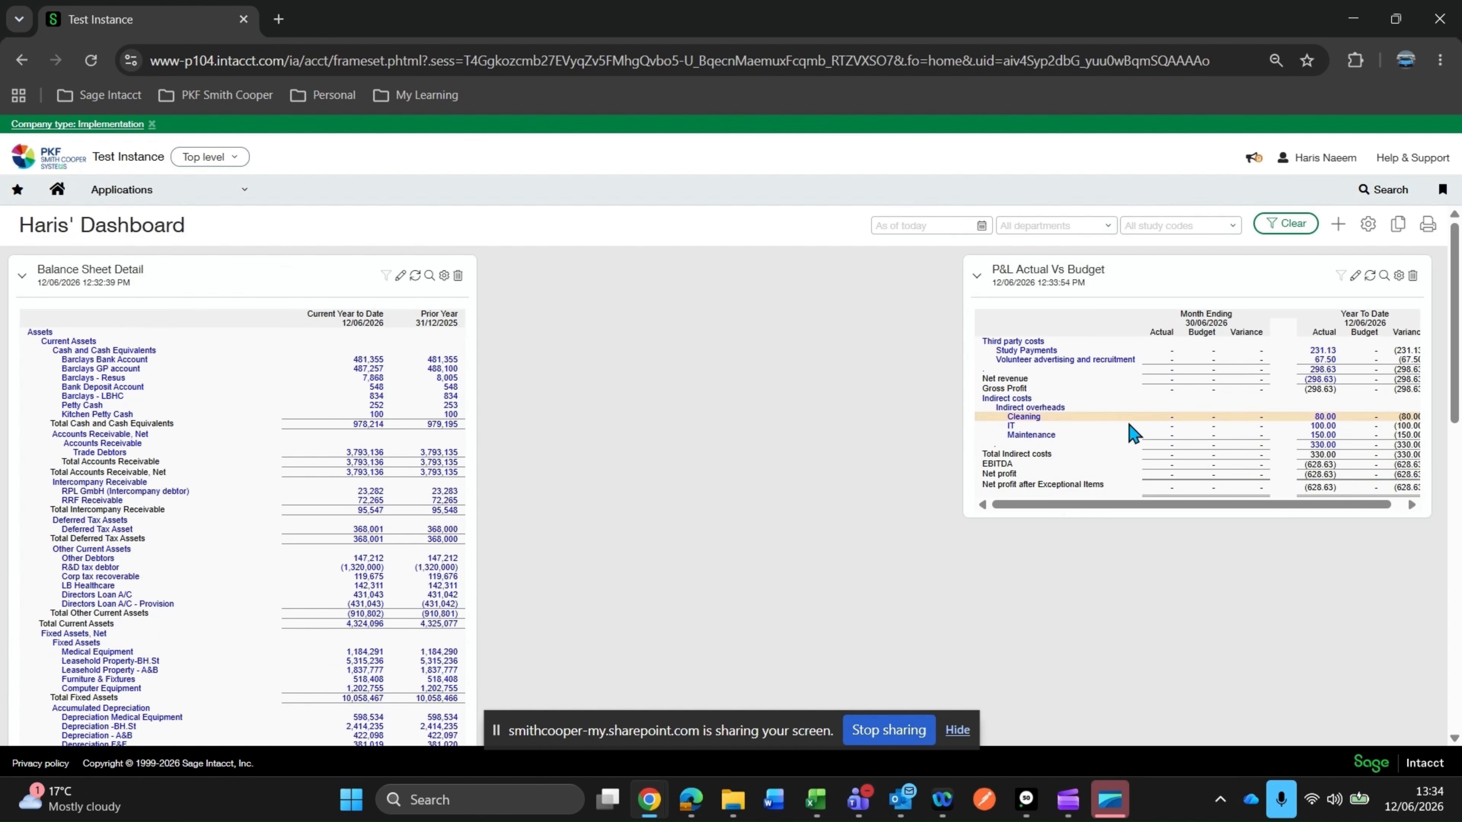
pyautogui.moveTo(1068, 505); pyautogui.dragTo(1099, 497)
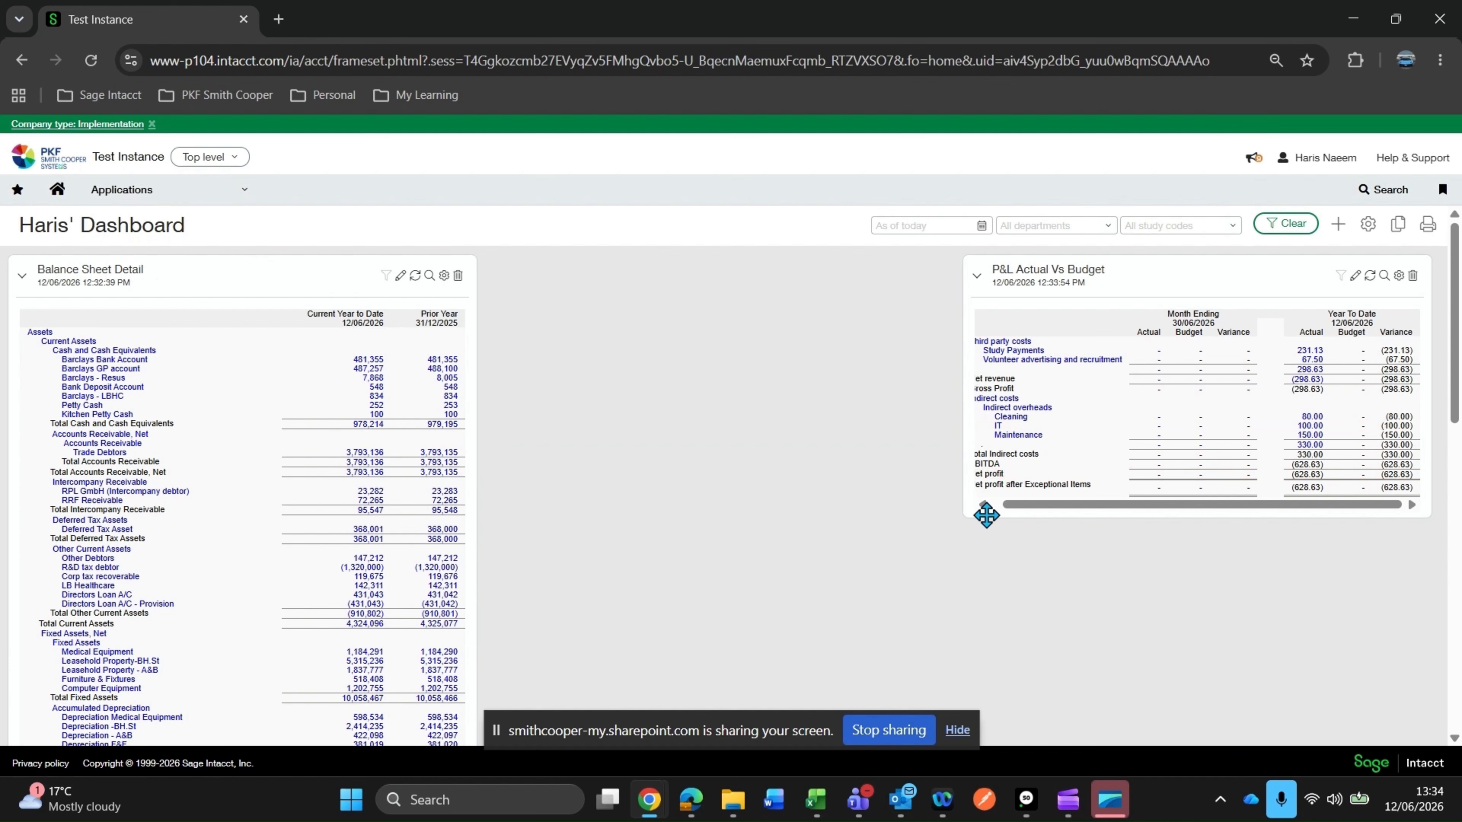
pyautogui.moveTo(1032, 511); pyautogui.dragTo(1013, 518)
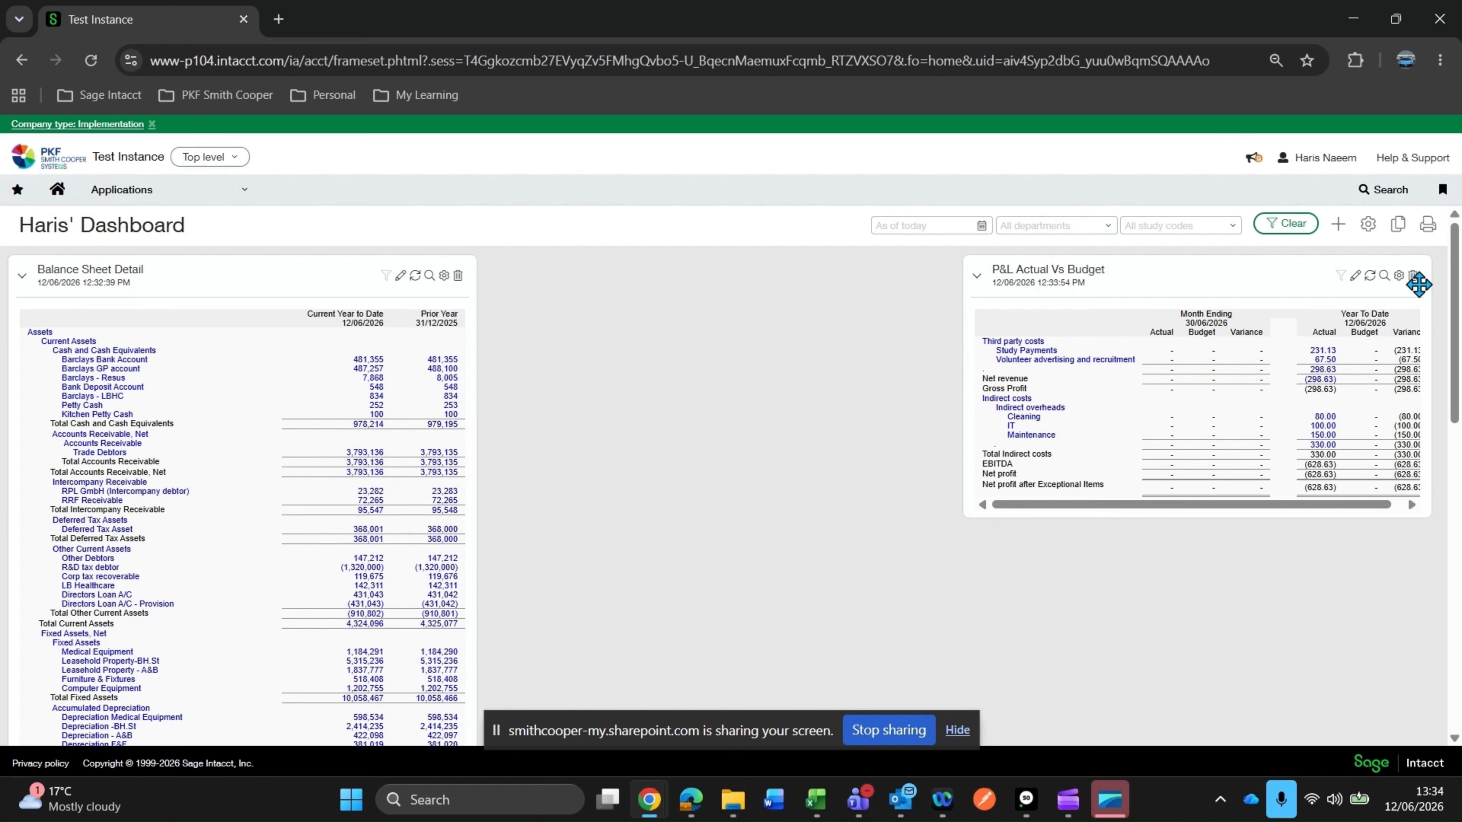
# - Start a new dashboard component of type Performance cards and title it "Cash Balance"
pyautogui.click(1338, 226)
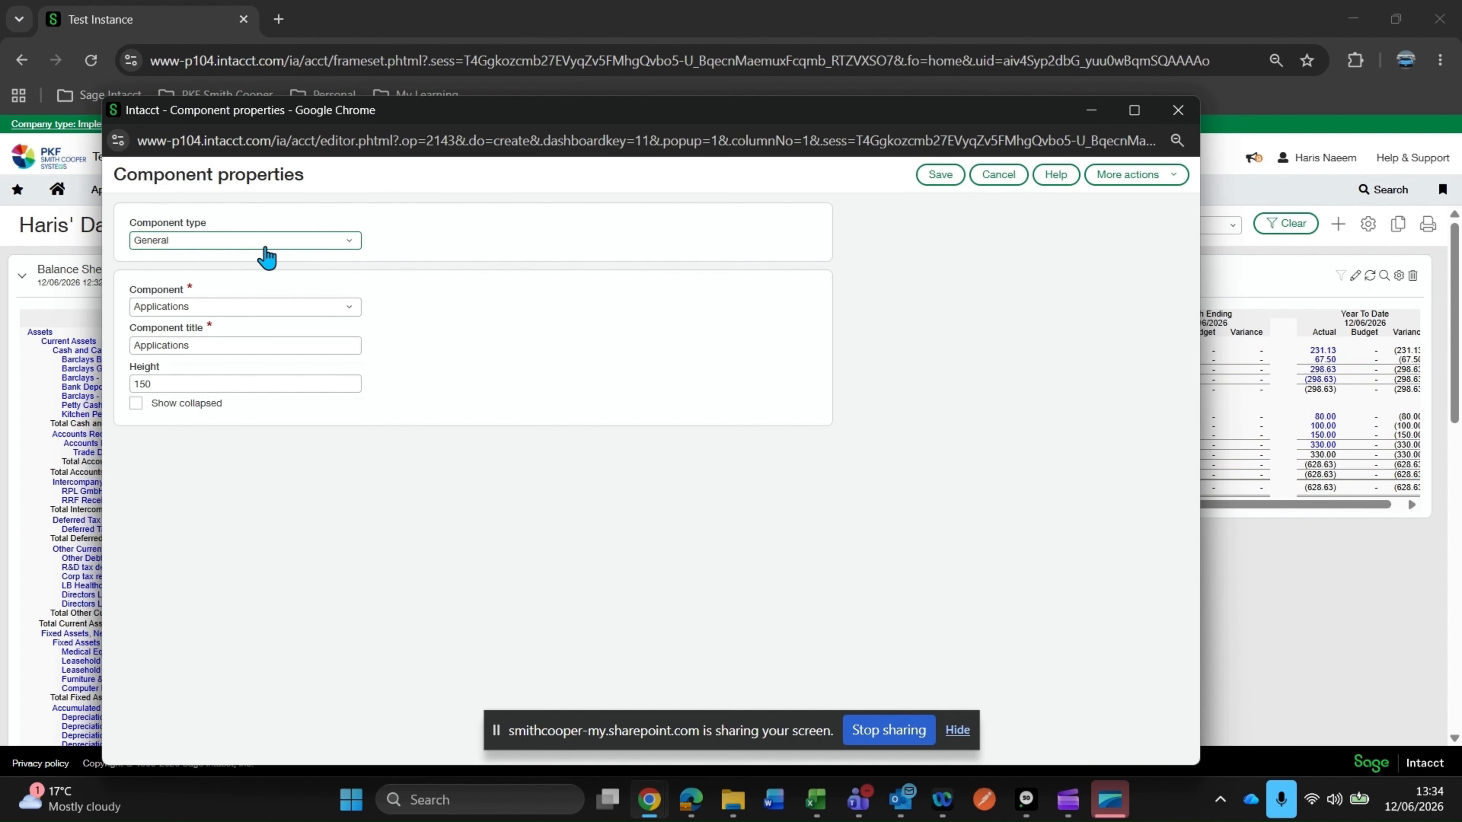
pyautogui.click(225, 304)
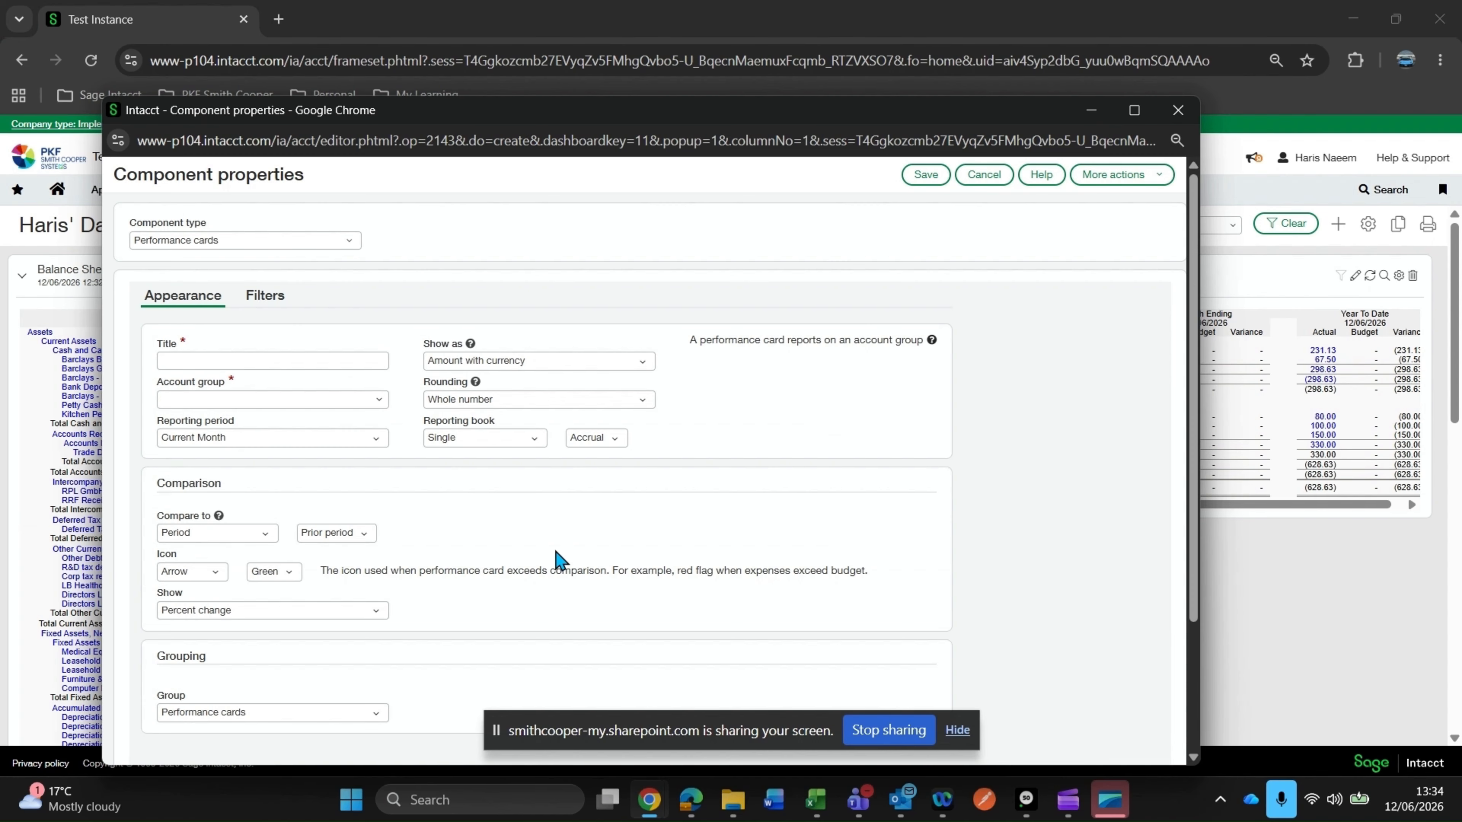
pyautogui.click(272, 358)
pyautogui.click(273, 360)
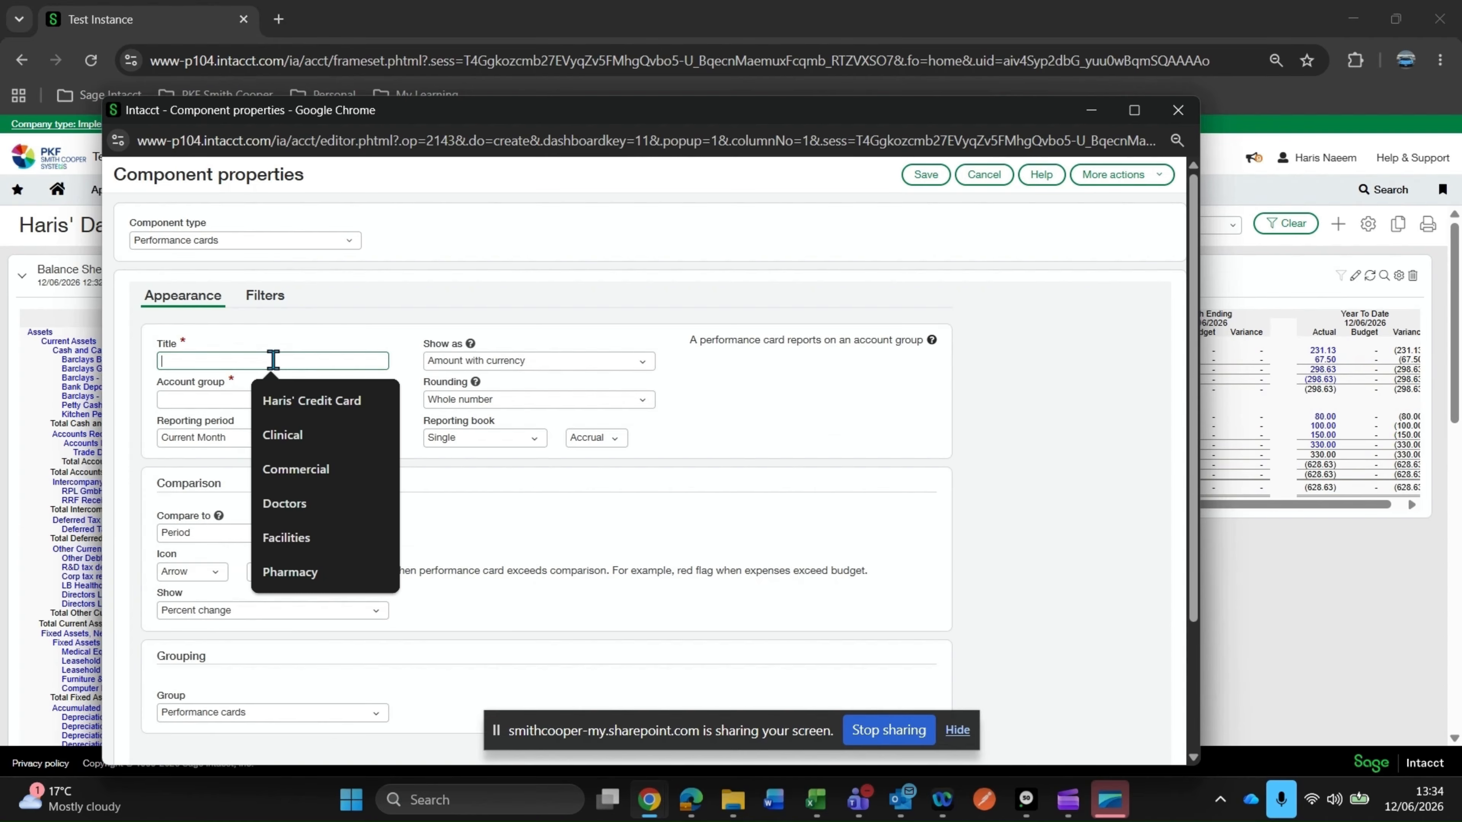
pyautogui.write('Cash Blance')
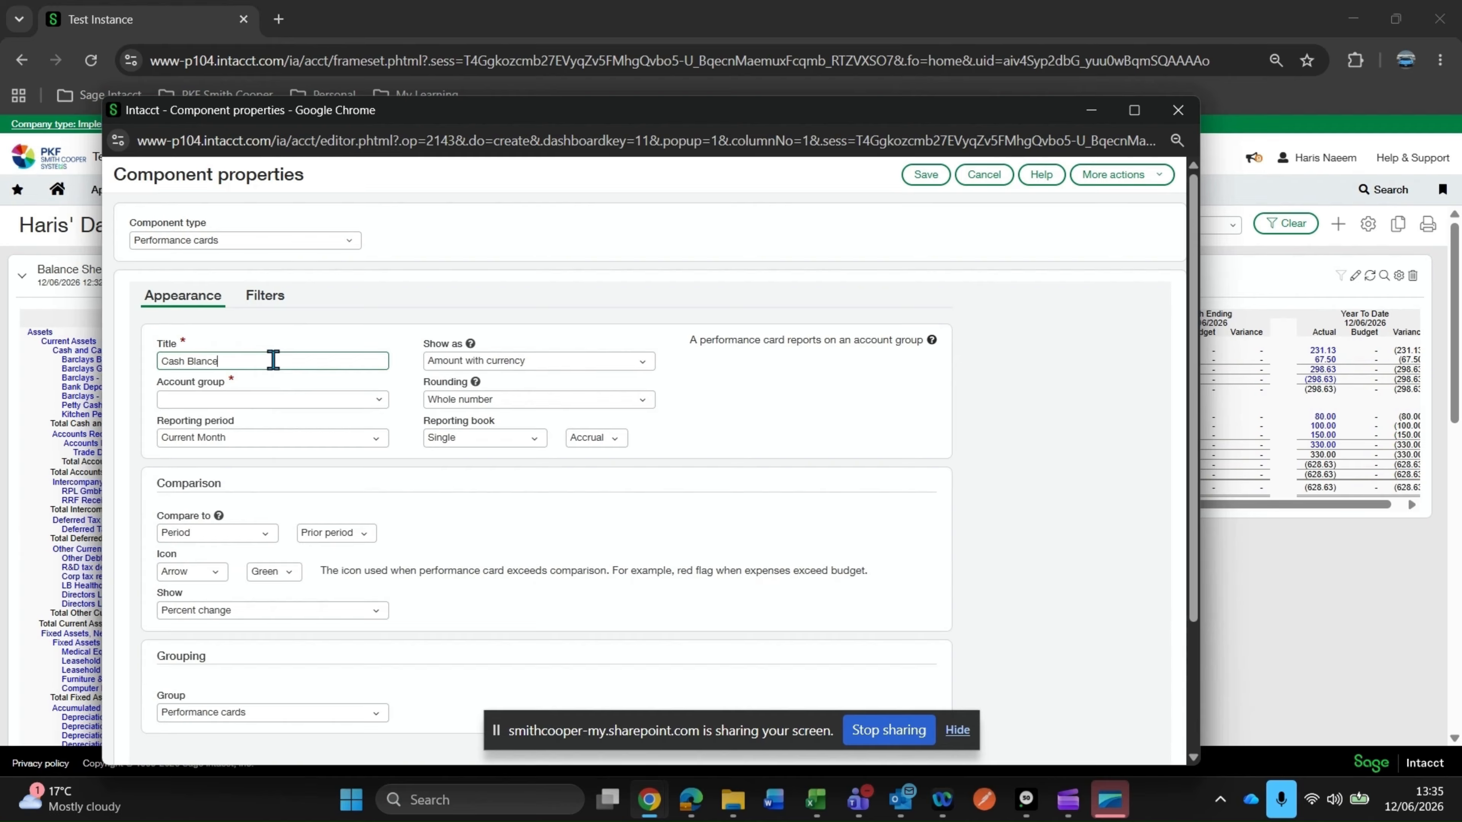
pyautogui.press('BackSpace')
pyautogui.press('BackSpace')
pyautogui.press('BackSpace')
pyautogui.press('BackSpace')
pyautogui.press('BackSpace')
pyautogui.write('alance')
pyautogui.press('Tab')
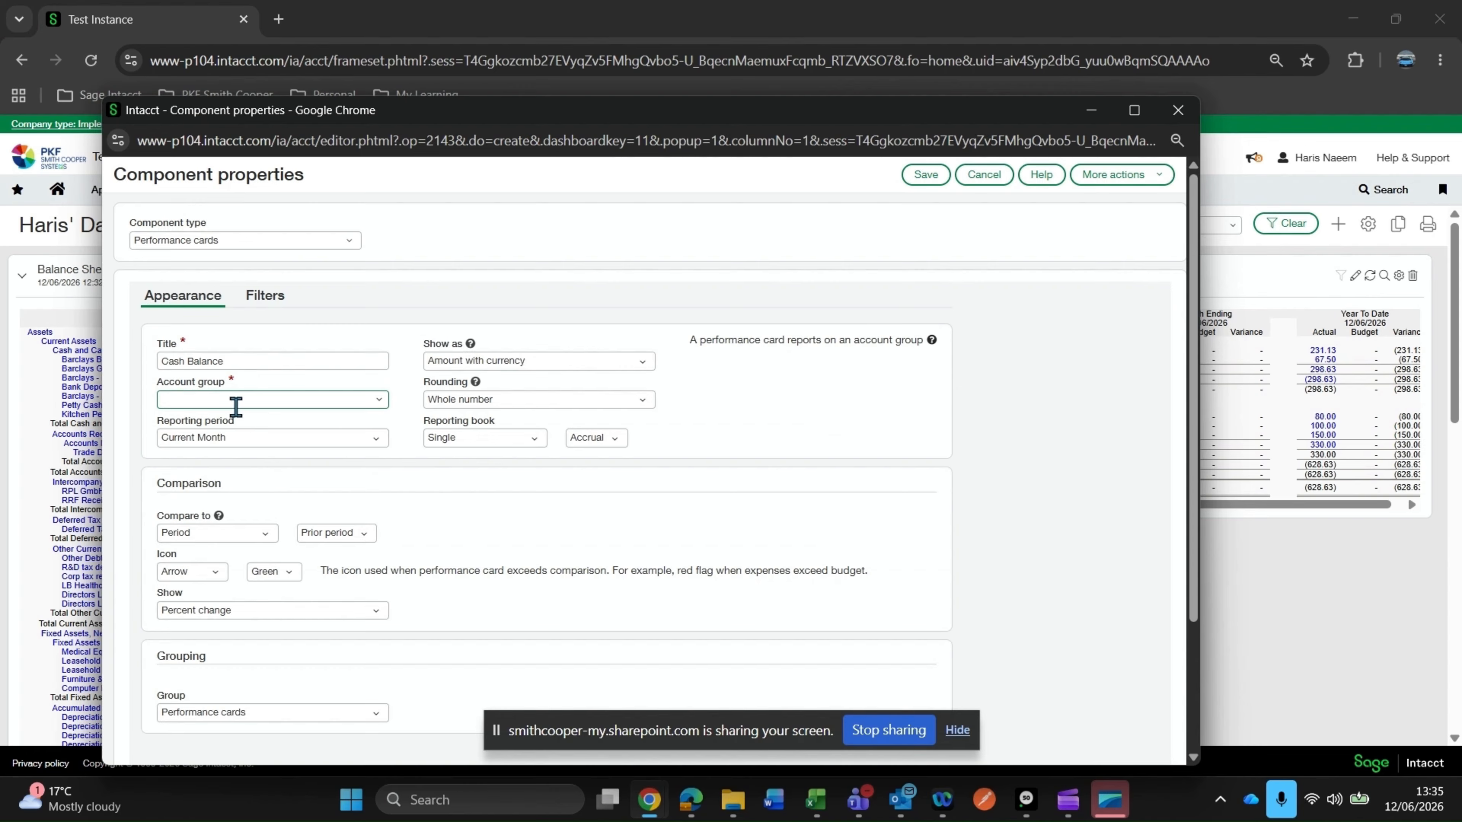
# - Set the performance card's account group to Cash and Cash Equivalents and review its comparison and grouping settings
pyautogui.write('cash')
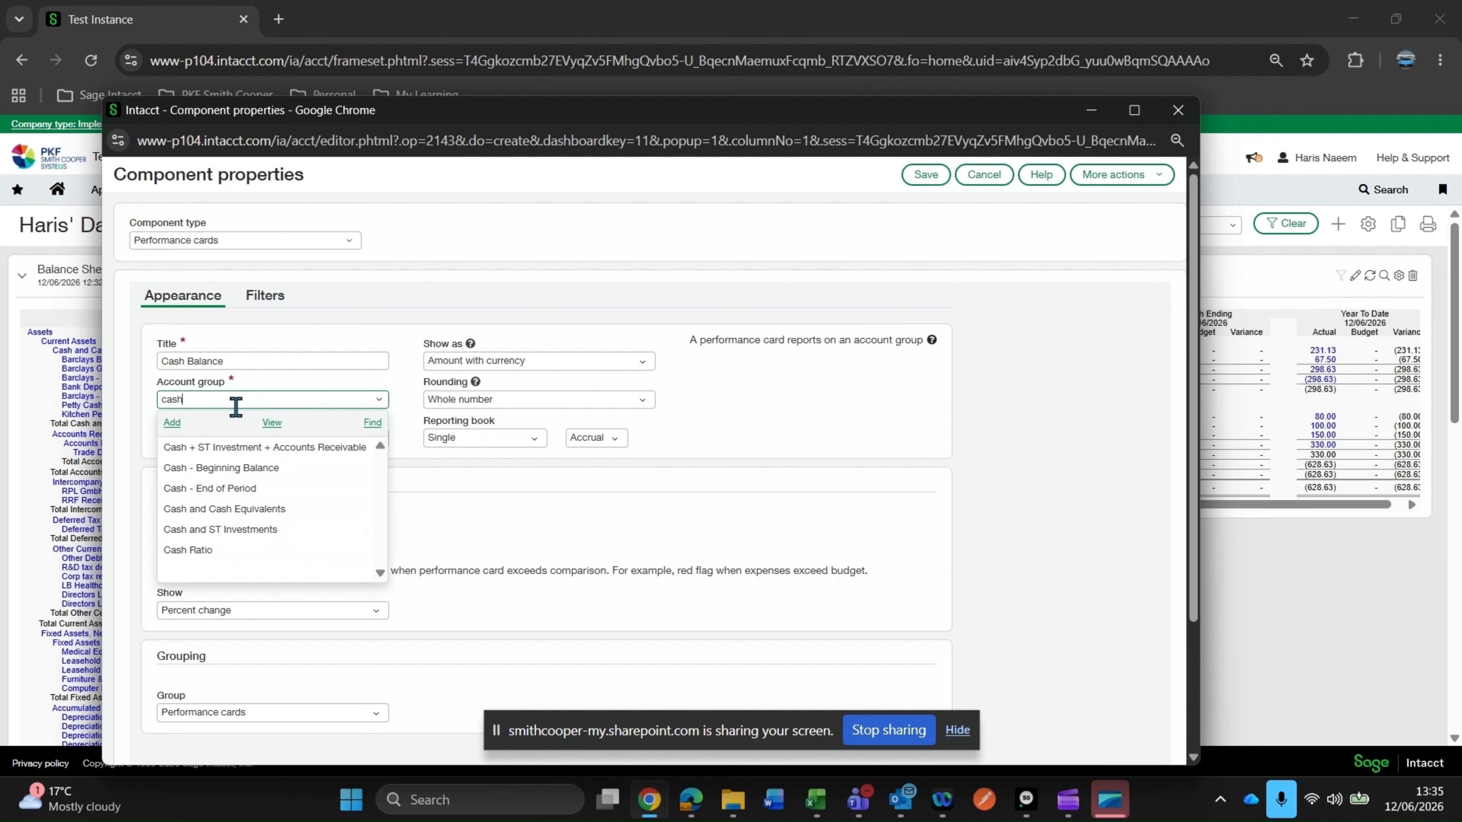
pyautogui.click(288, 509)
pyautogui.scroll(-1, 419, 506)
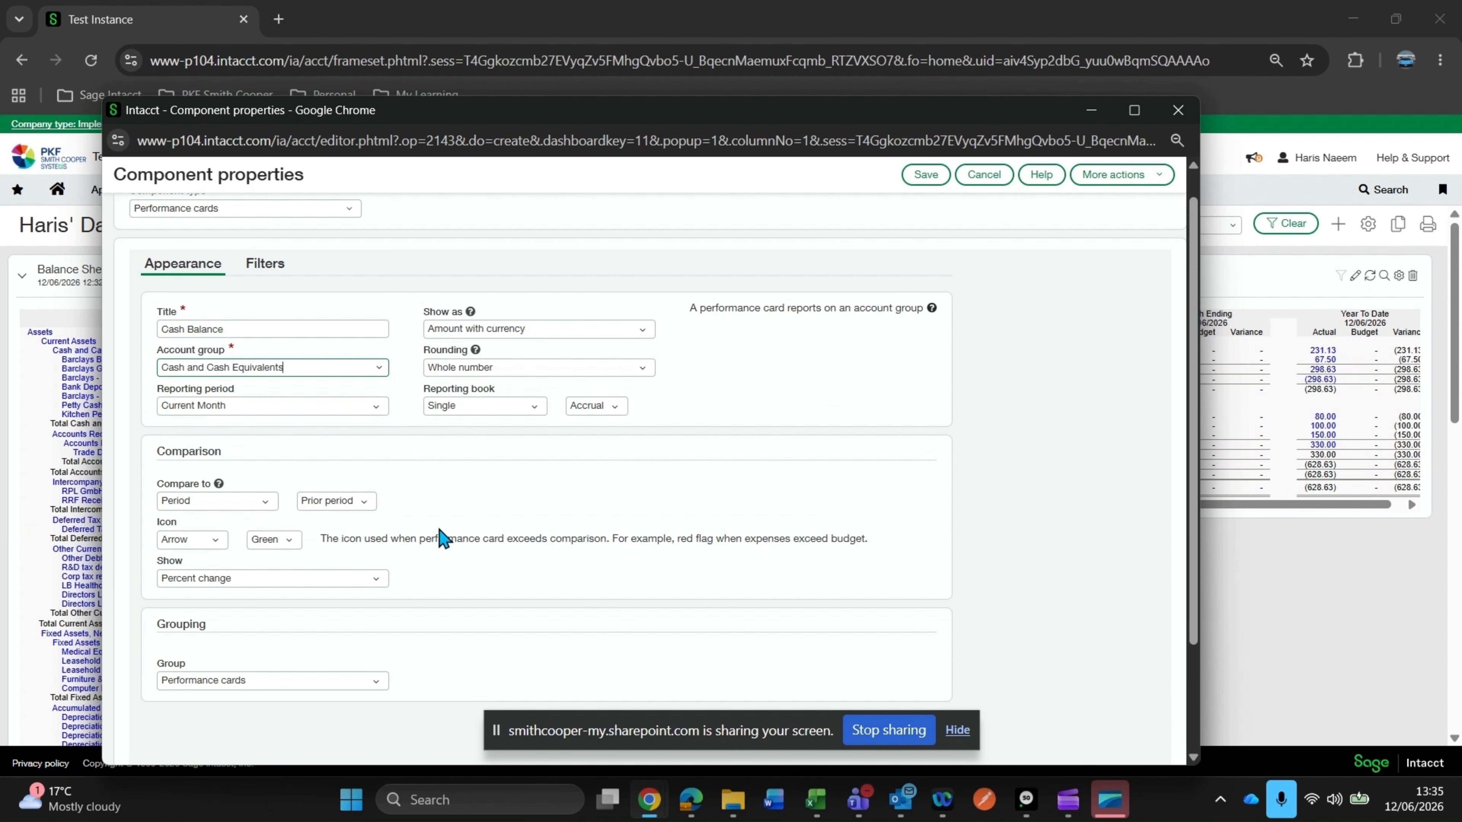
pyautogui.scroll(-1, 440, 530)
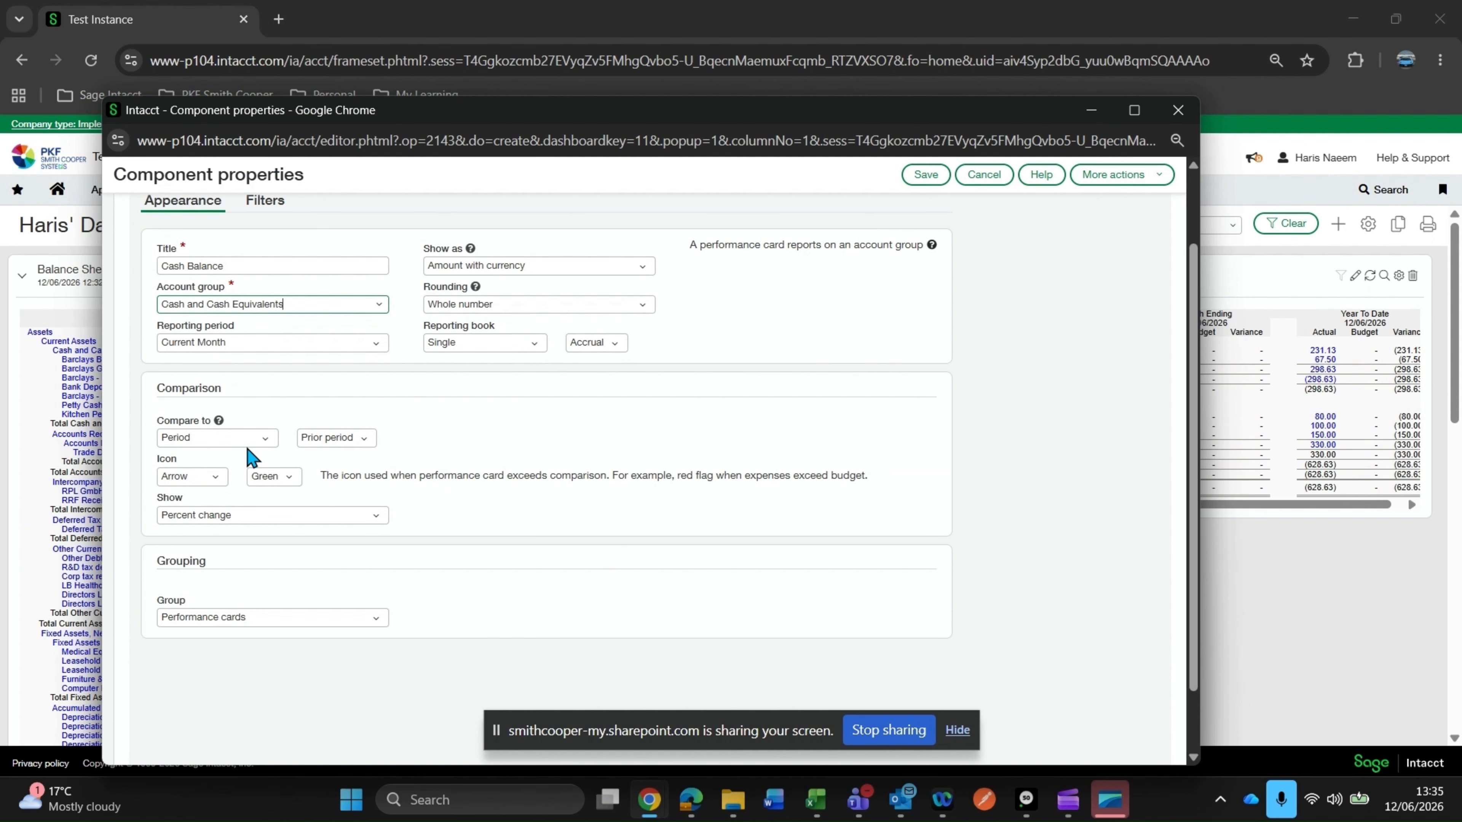
pyautogui.scroll(-1, 345, 506)
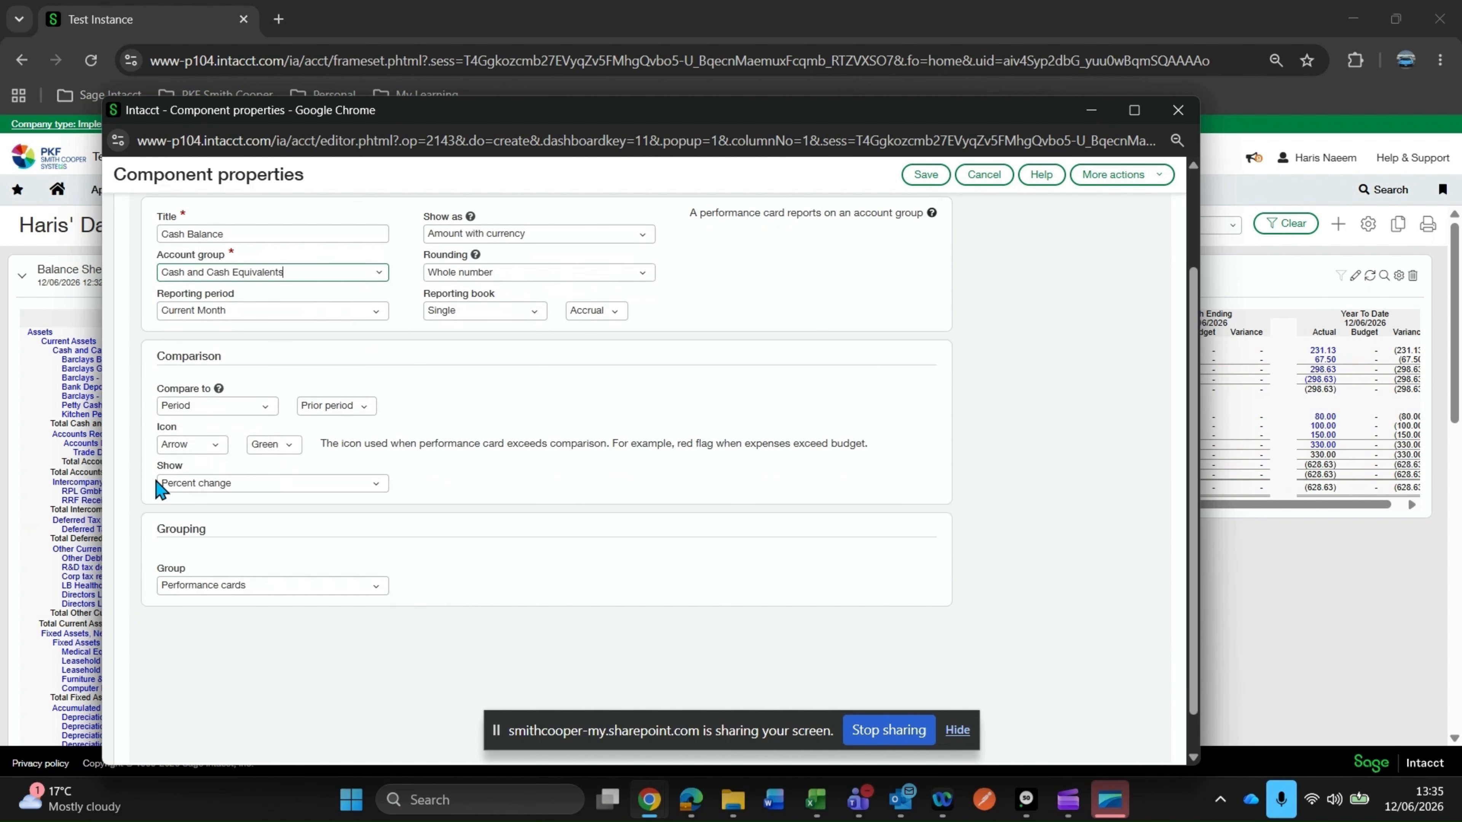
# - Save the Cash Balance performance card to the dashboard
pyautogui.scroll(2, 157, 480)
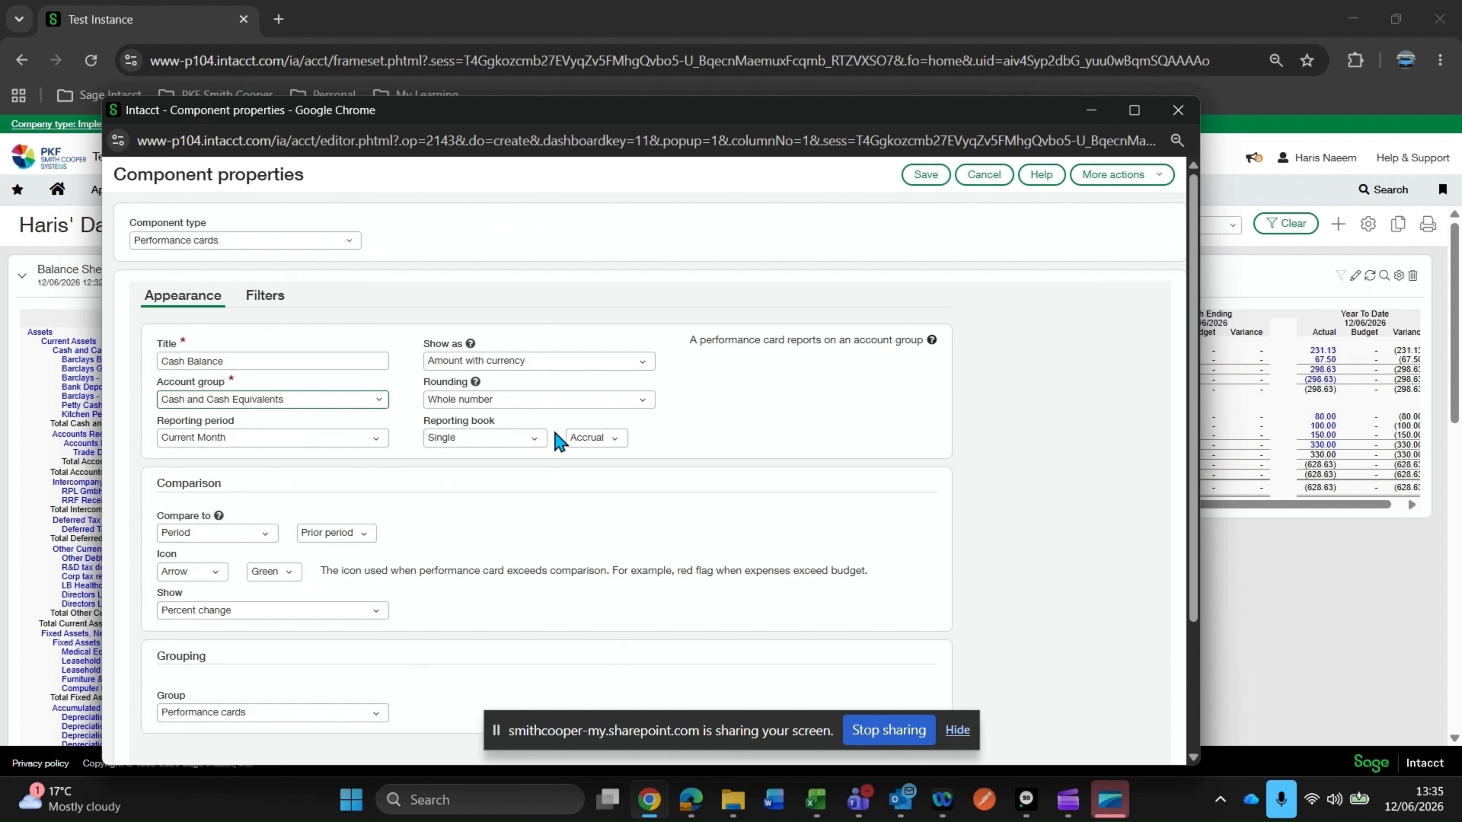
pyautogui.click(925, 174)
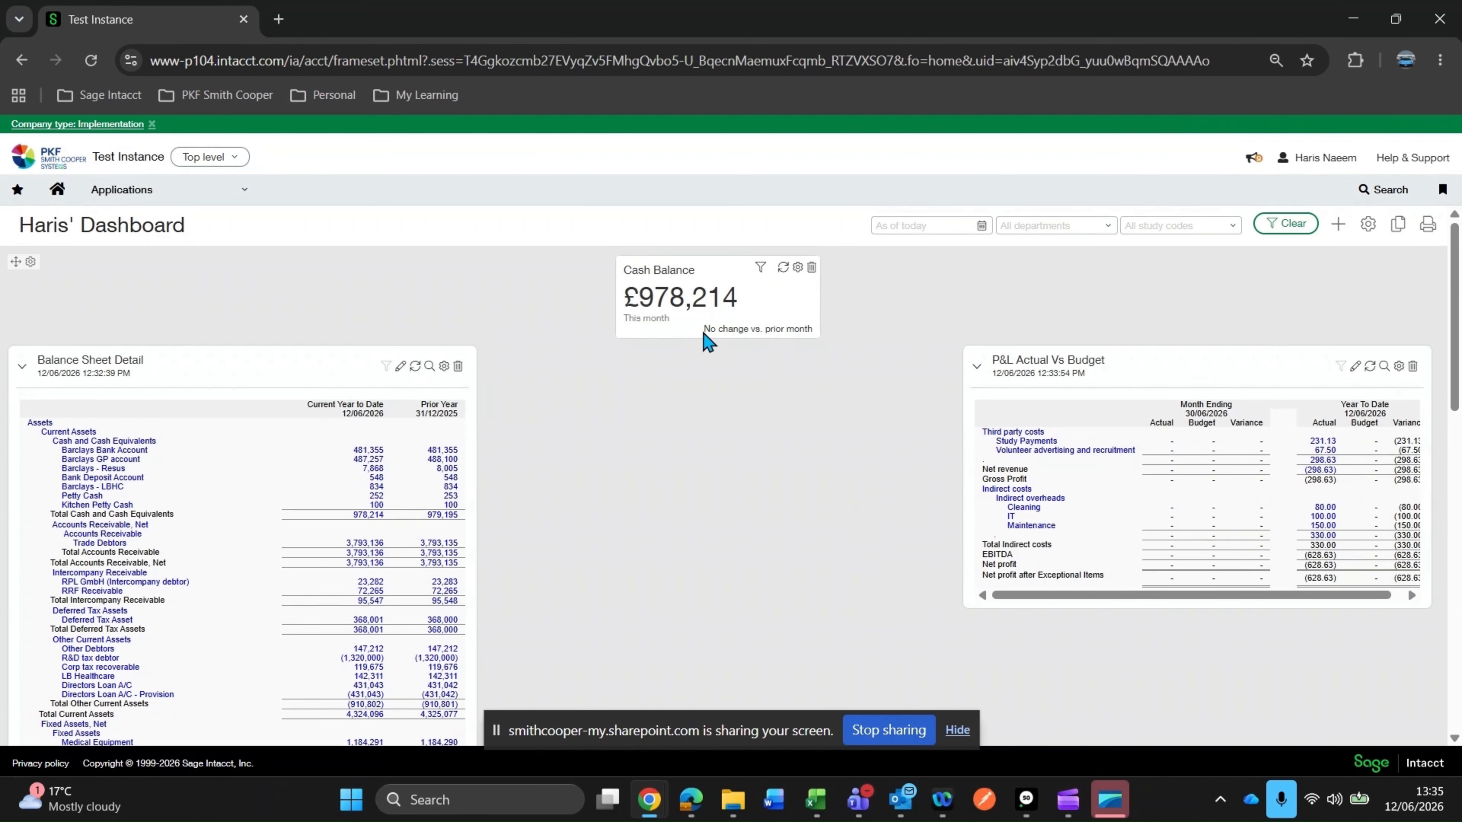
pyautogui.moveTo(703, 333); pyautogui.dragTo(811, 327)
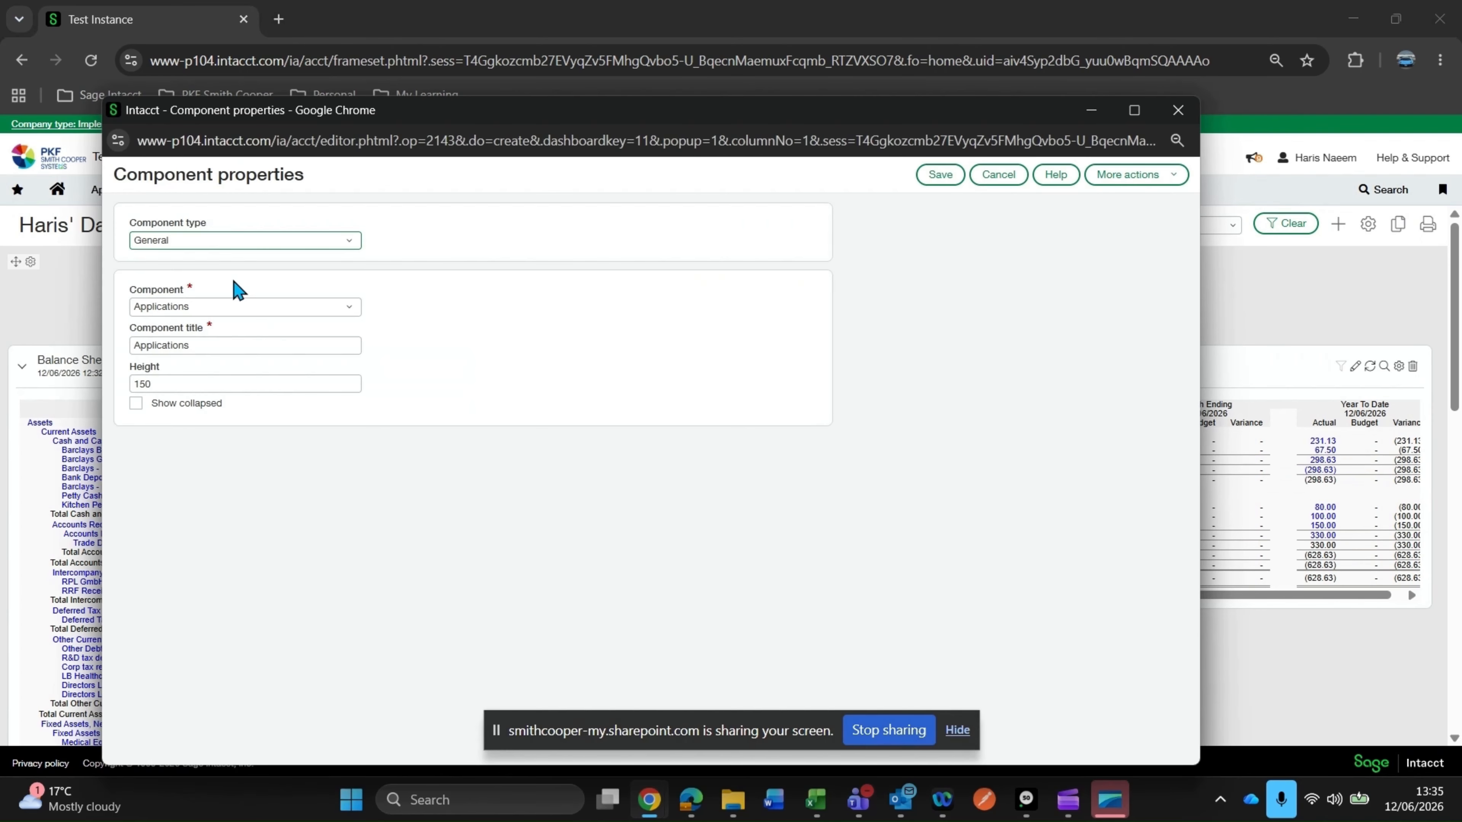
# - Create a Performance cards component for the Employee Headcount account group and title it "Headcount"
pyautogui.click(238, 240)
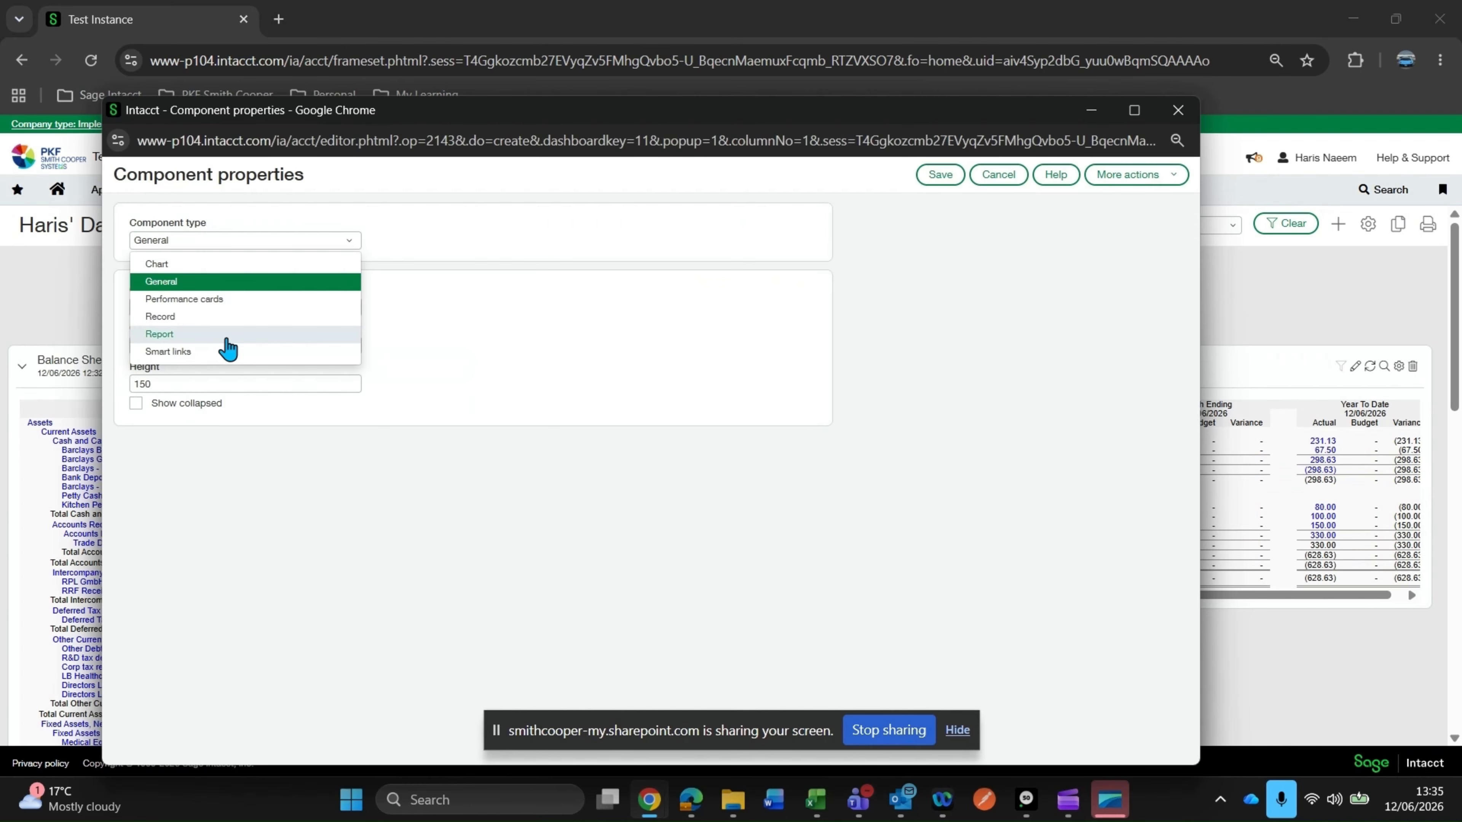
pyautogui.click(225, 298)
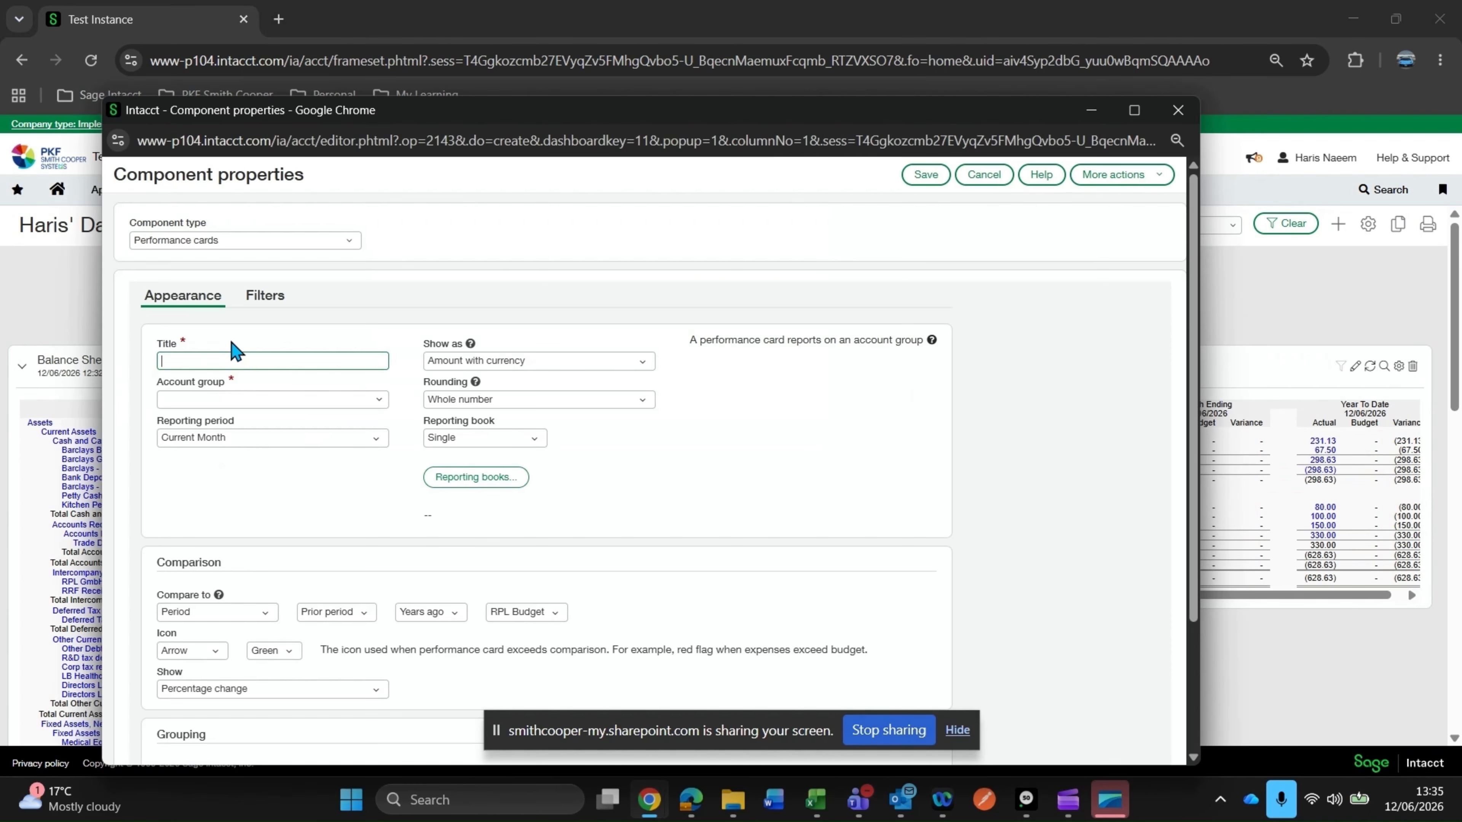
pyautogui.click(231, 399)
pyautogui.write('em')
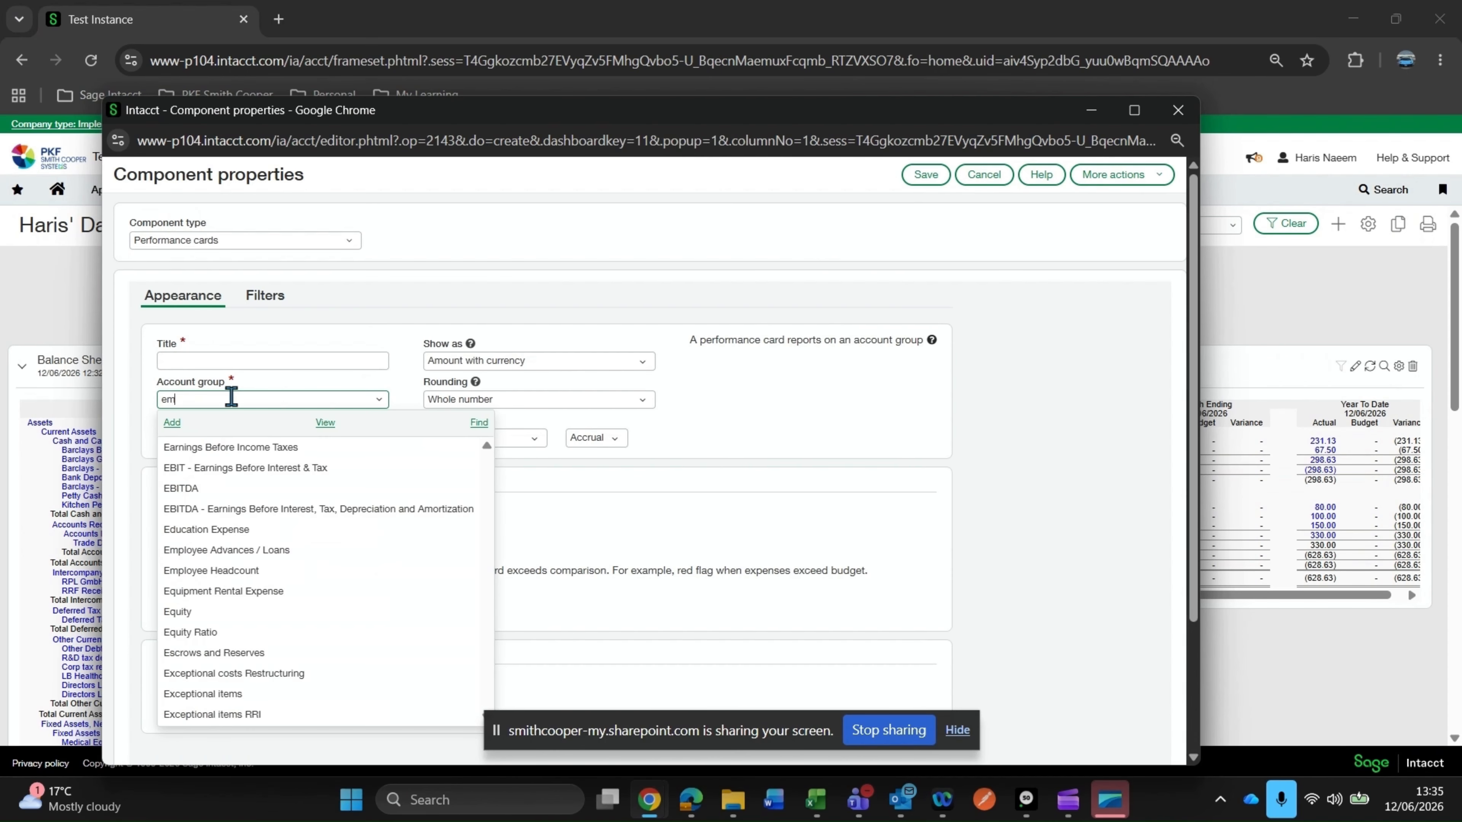
pyautogui.click(204, 471)
pyautogui.click(277, 360)
pyautogui.write('Headcount')
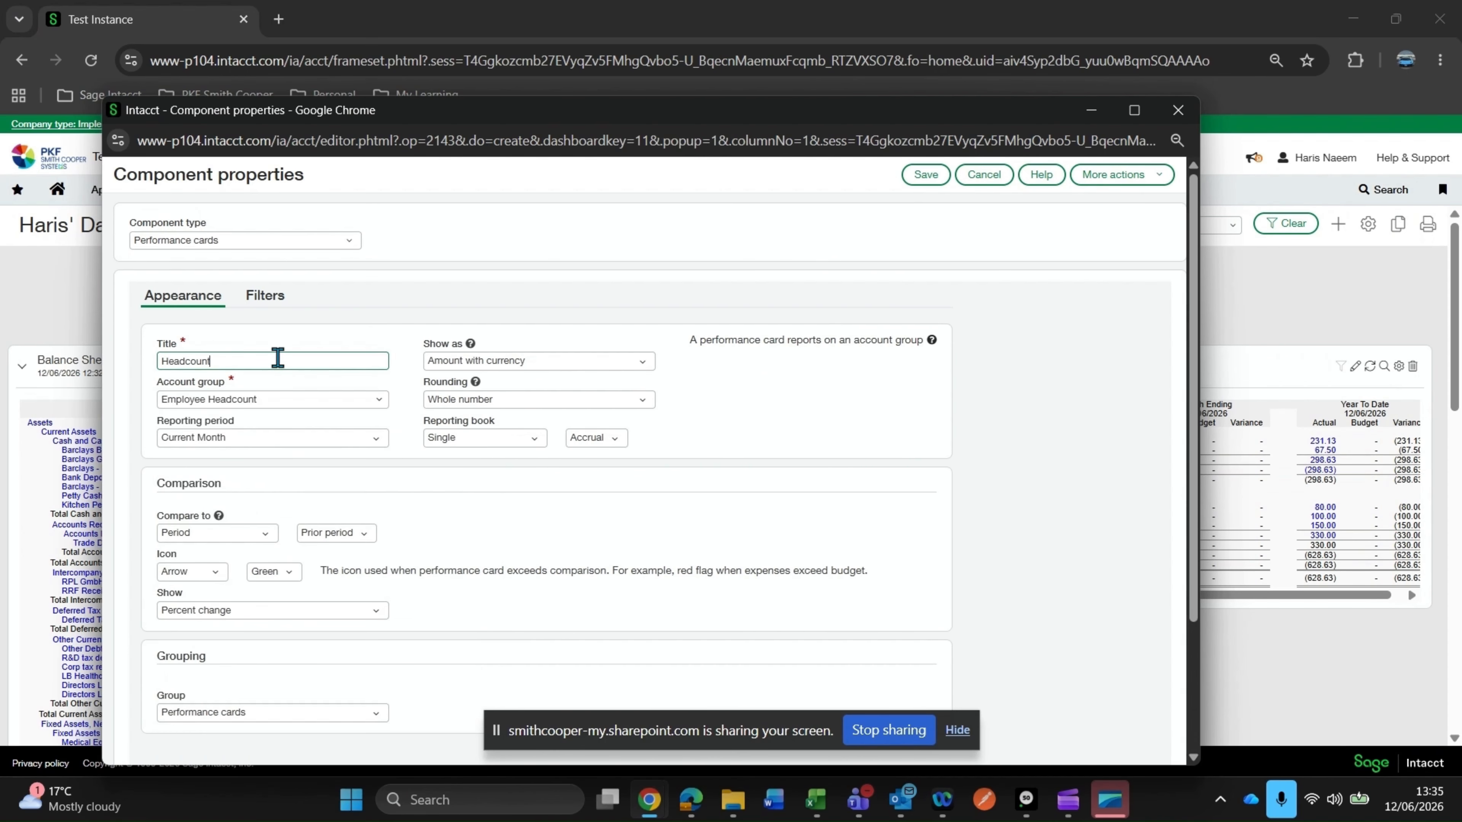
# - Show the Headcount card's value as Number and save the component
pyautogui.click(584, 361)
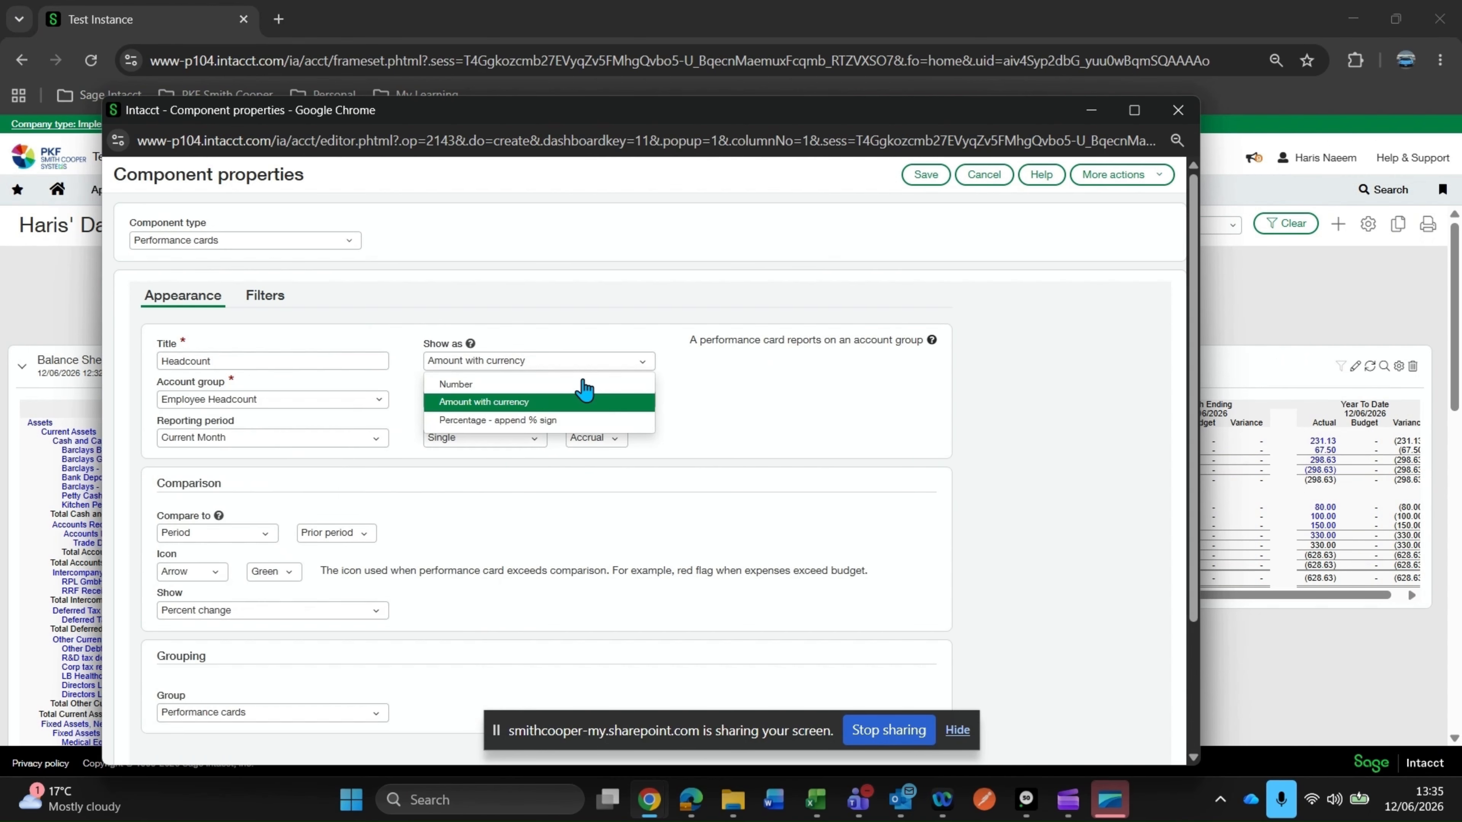
pyautogui.click(518, 386)
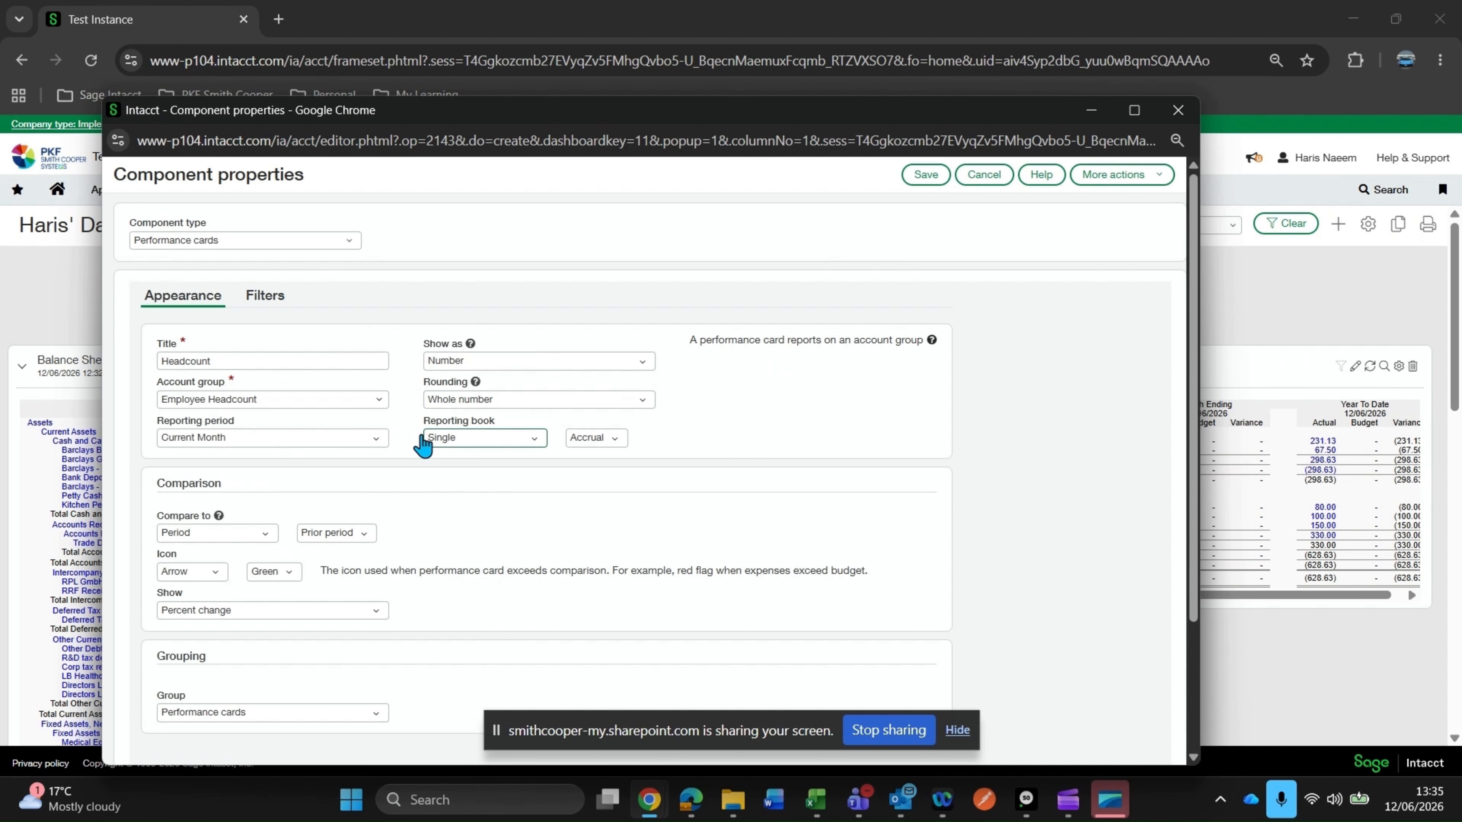
pyautogui.scroll(-1, 423, 438)
pyautogui.click(926, 175)
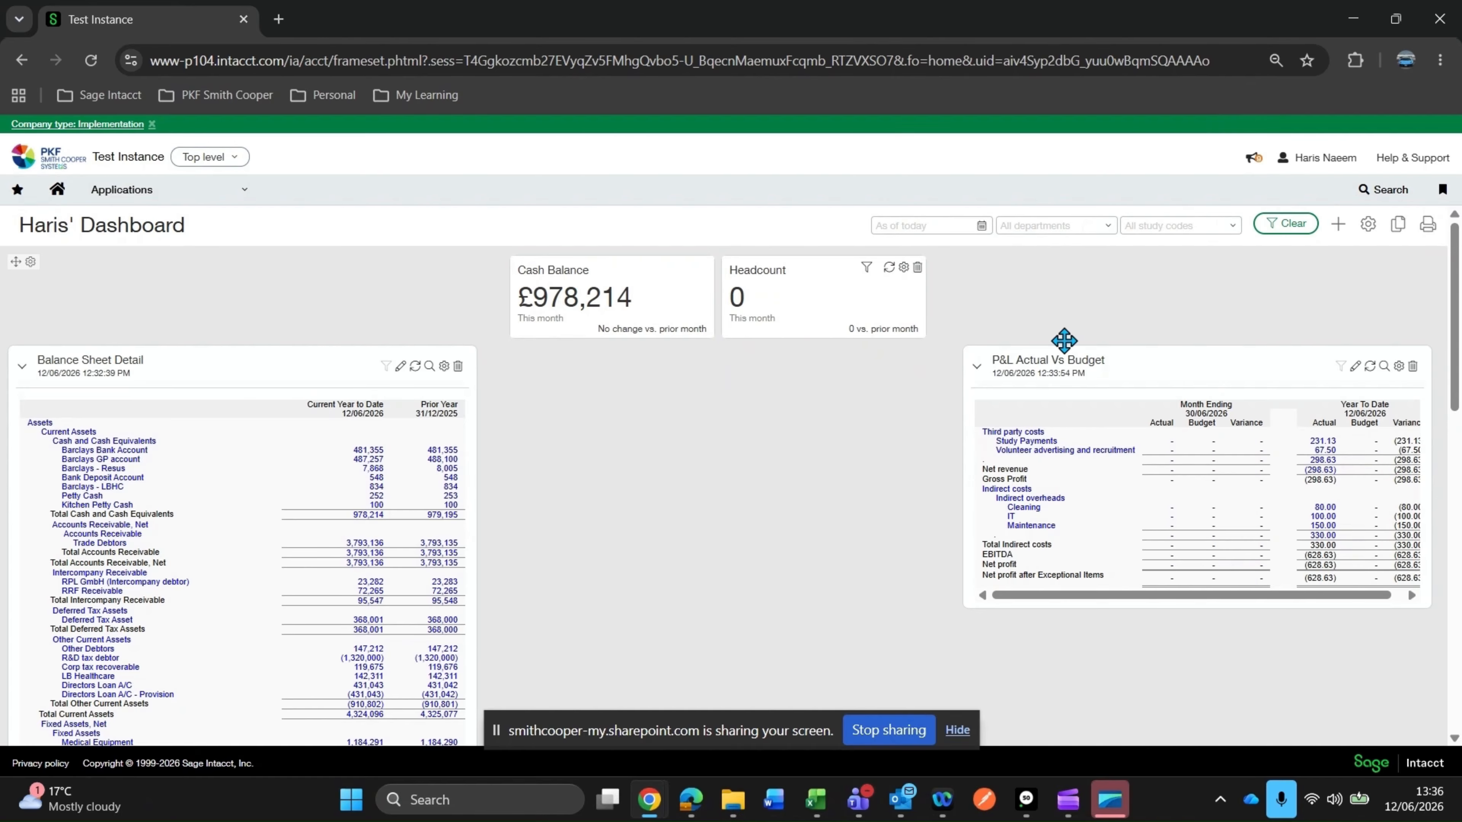
# - Add a General component of Closed Thru Summary with the entity view and save it
pyautogui.click(1338, 224)
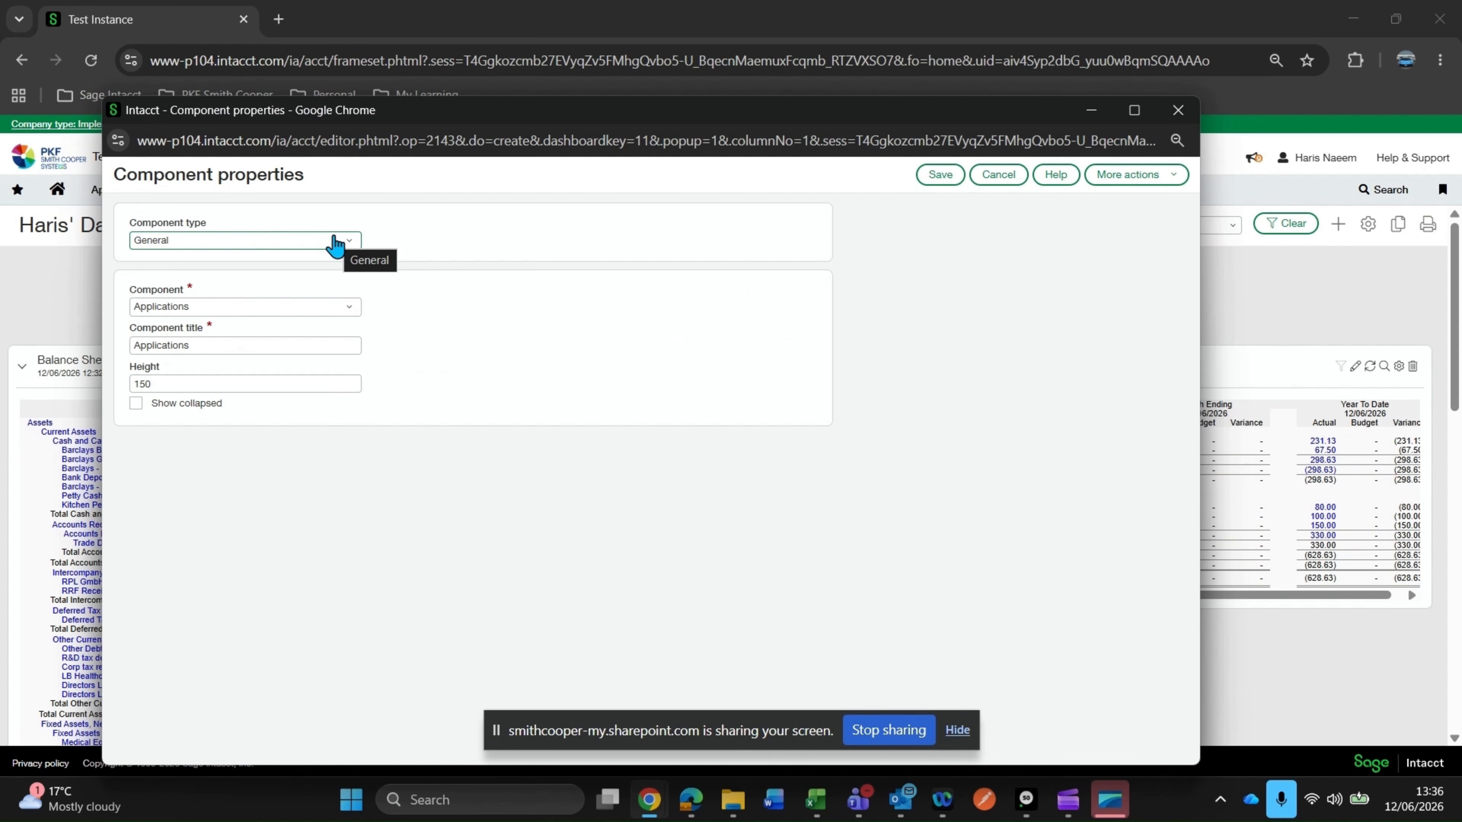
pyautogui.click(270, 307)
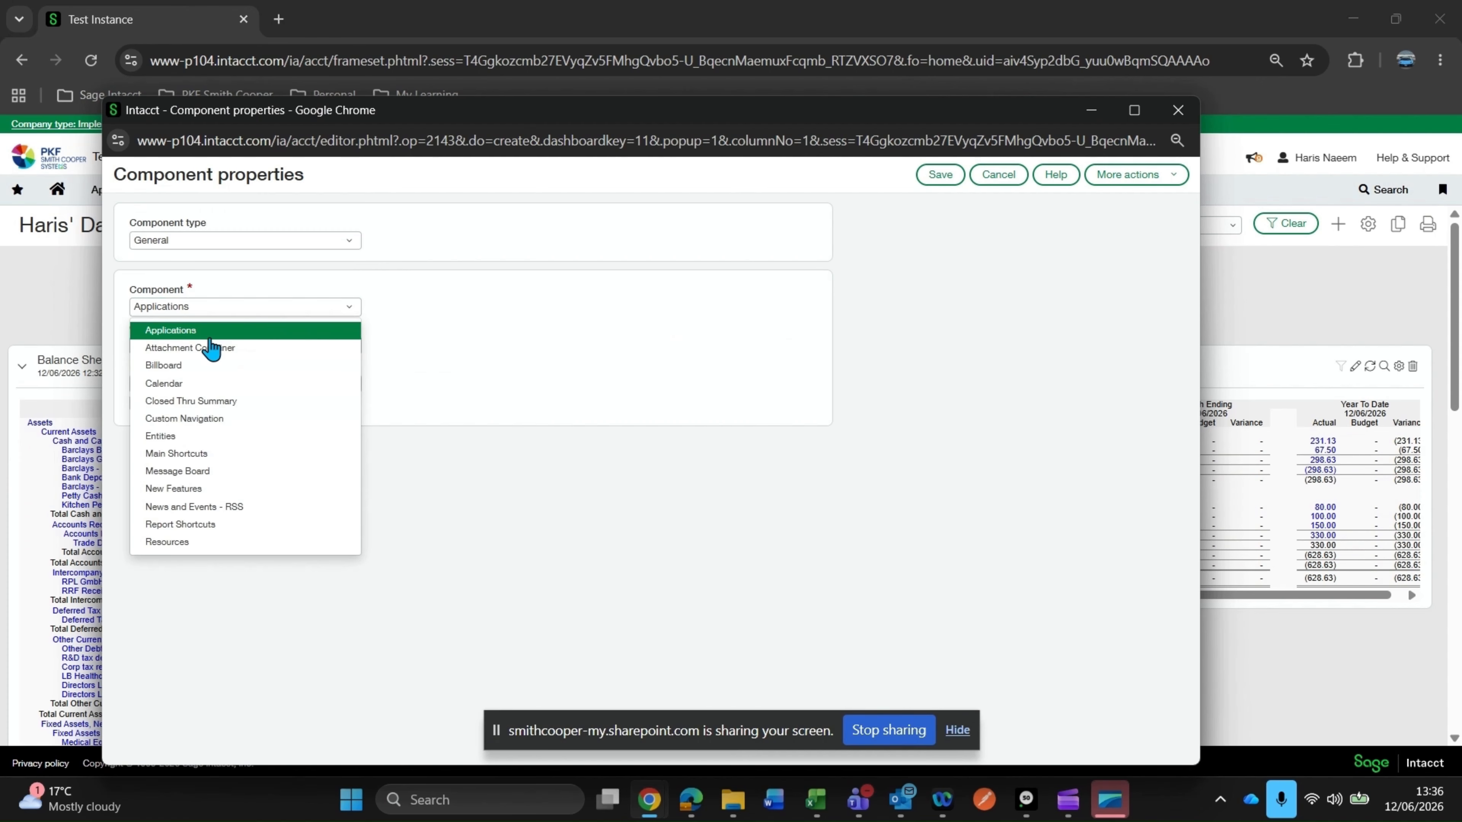
pyautogui.click(167, 402)
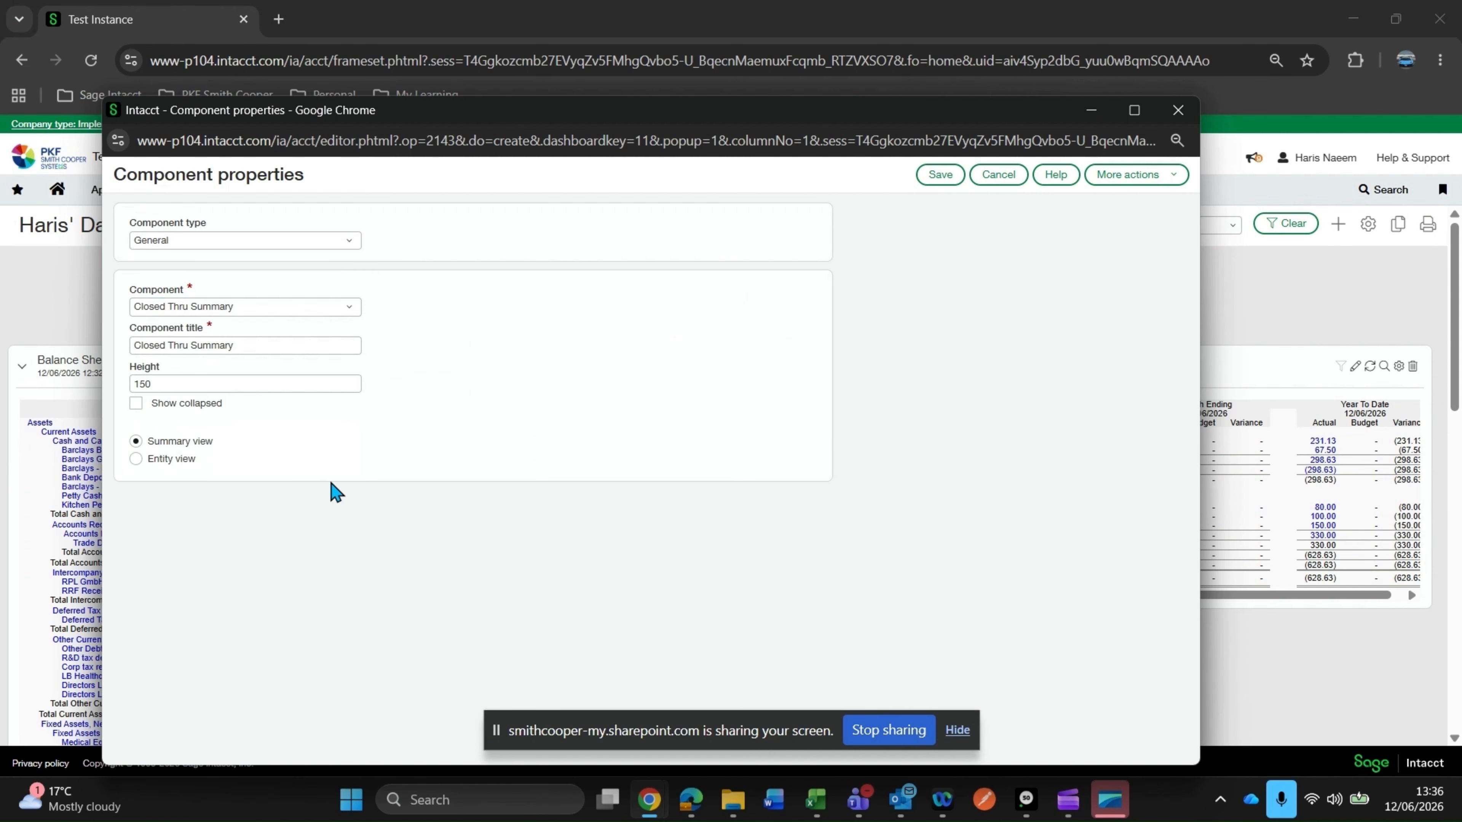
pyautogui.click(160, 467)
pyautogui.click(937, 176)
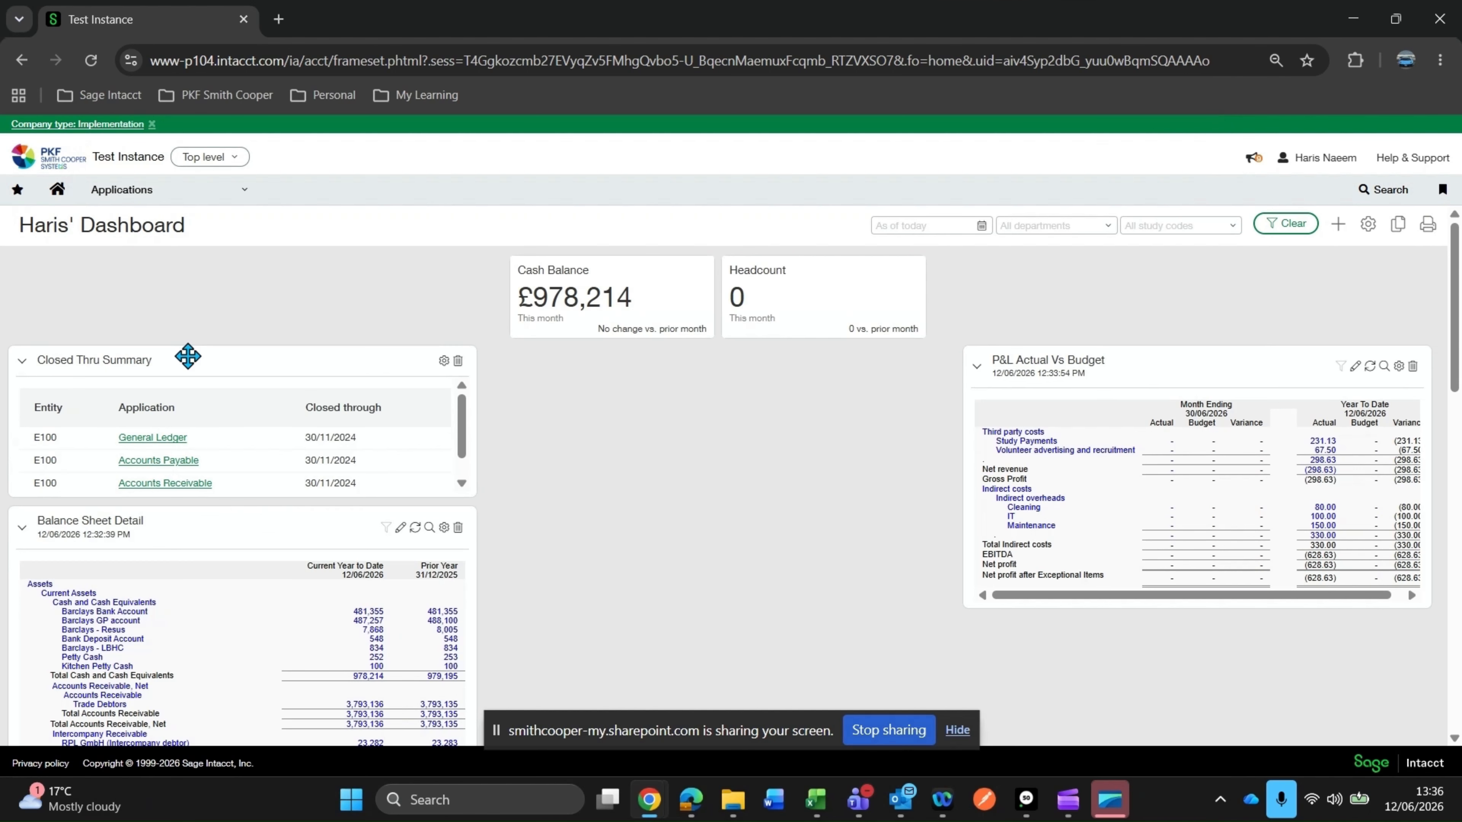
# - Move the Closed Thru Summary component to the second dashboard column and review its closed-through dates by application
pyautogui.moveTo(187, 357); pyautogui.dragTo(595, 389)
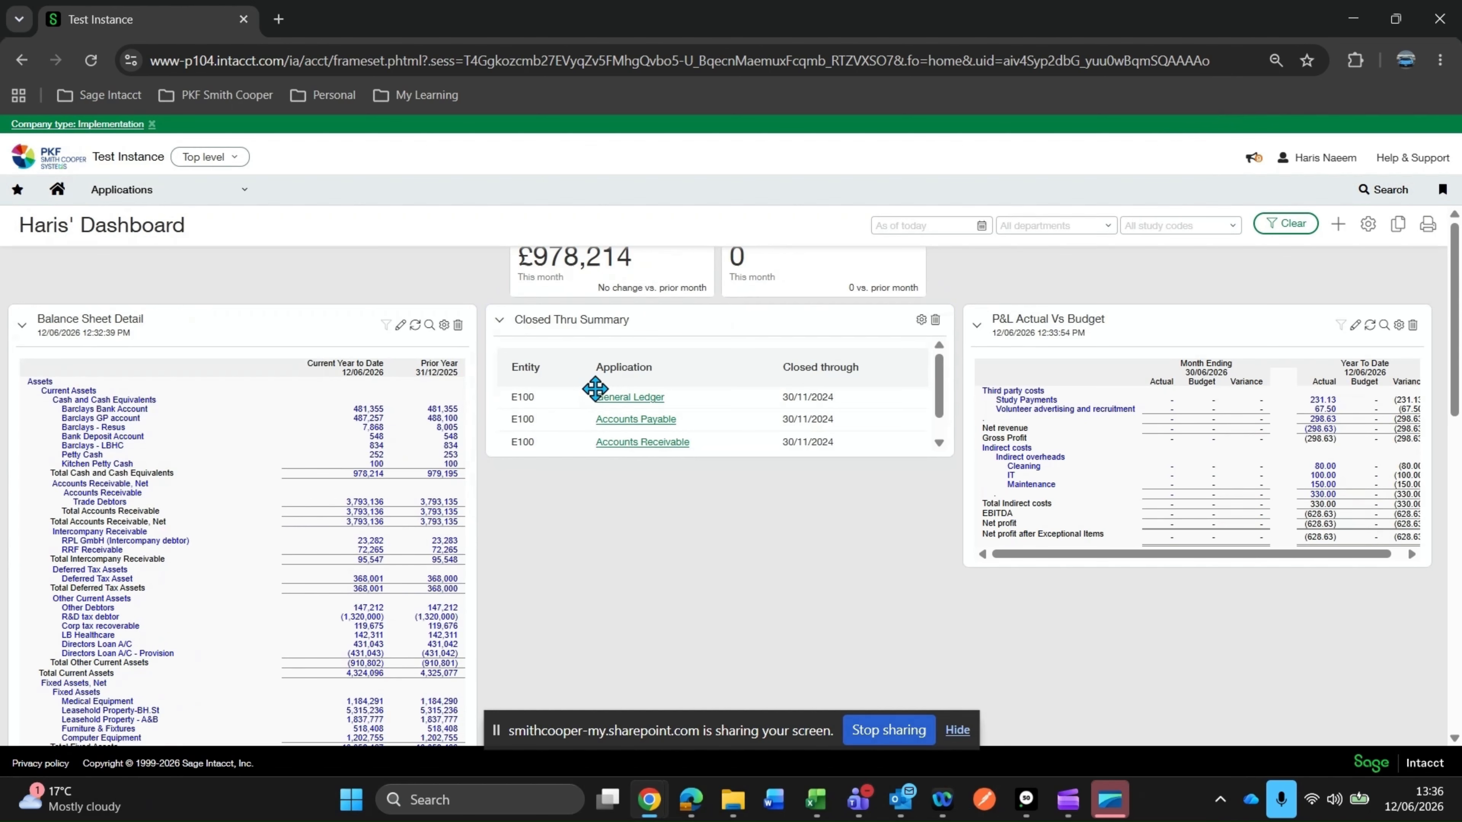
pyautogui.scroll(-1, 633, 460)
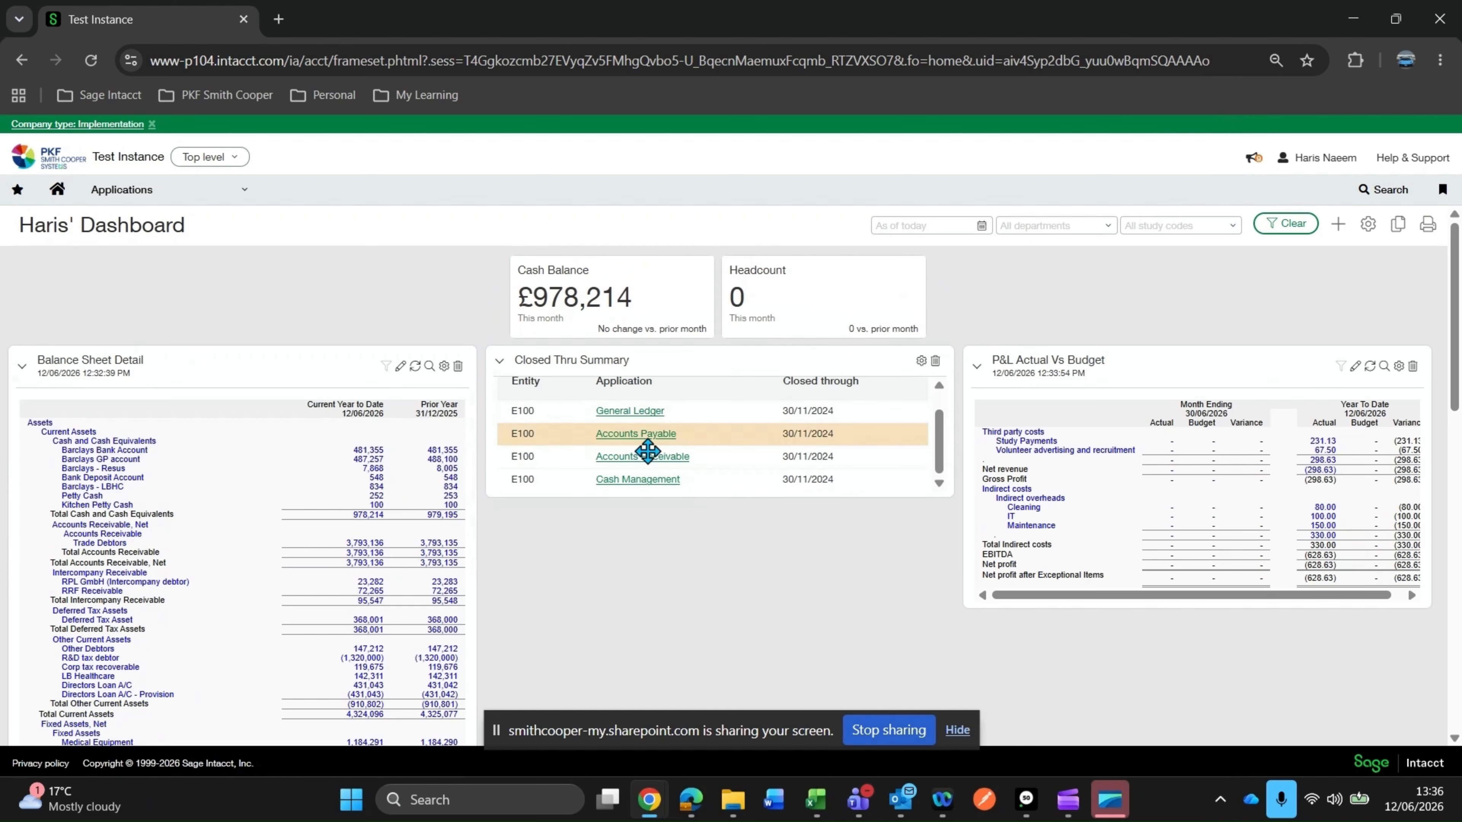
pyautogui.scroll(-1, 729, 440)
pyautogui.scroll(-1, 722, 414)
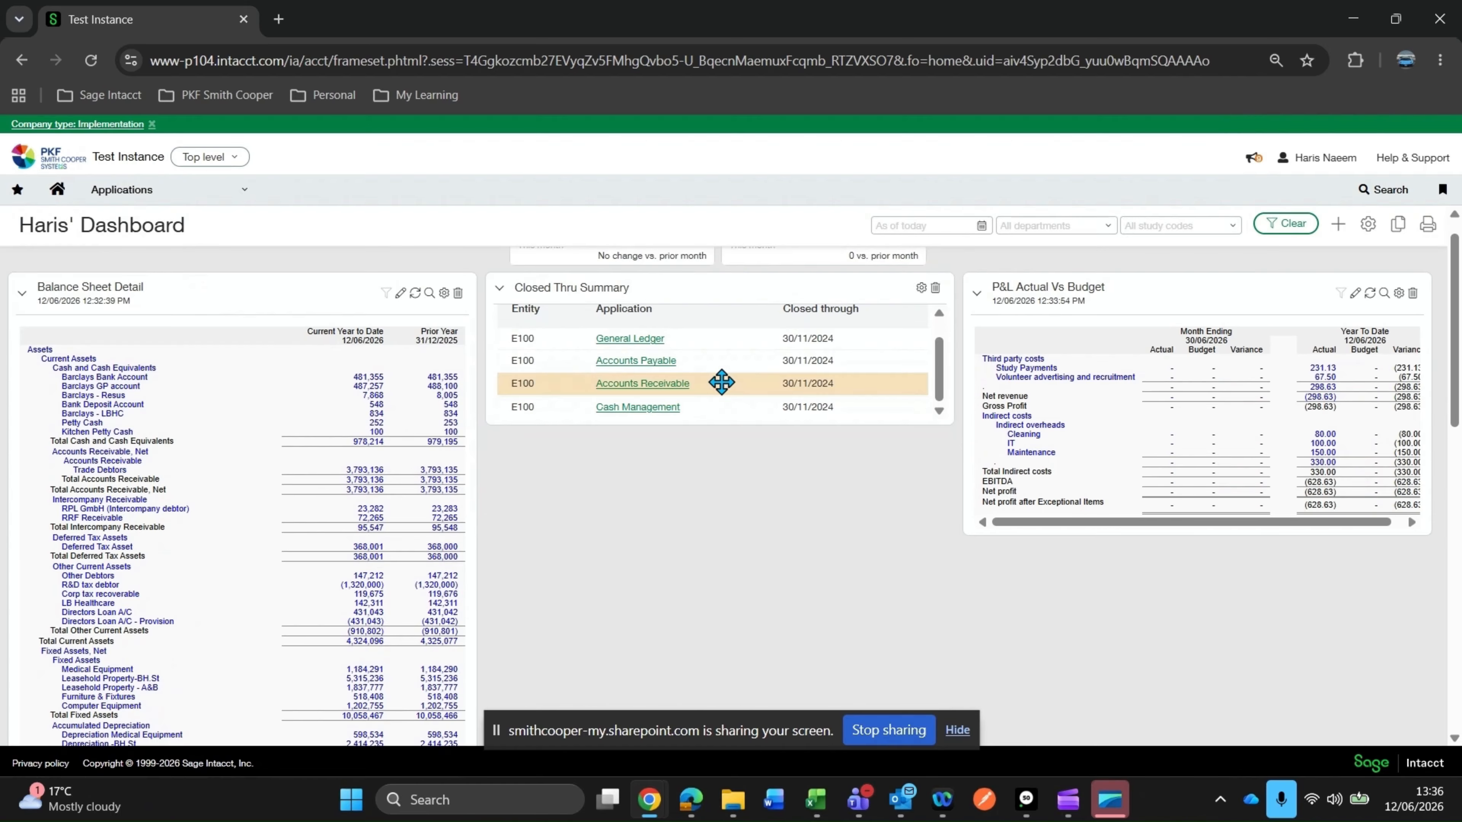
pyautogui.scroll(1, 782, 388)
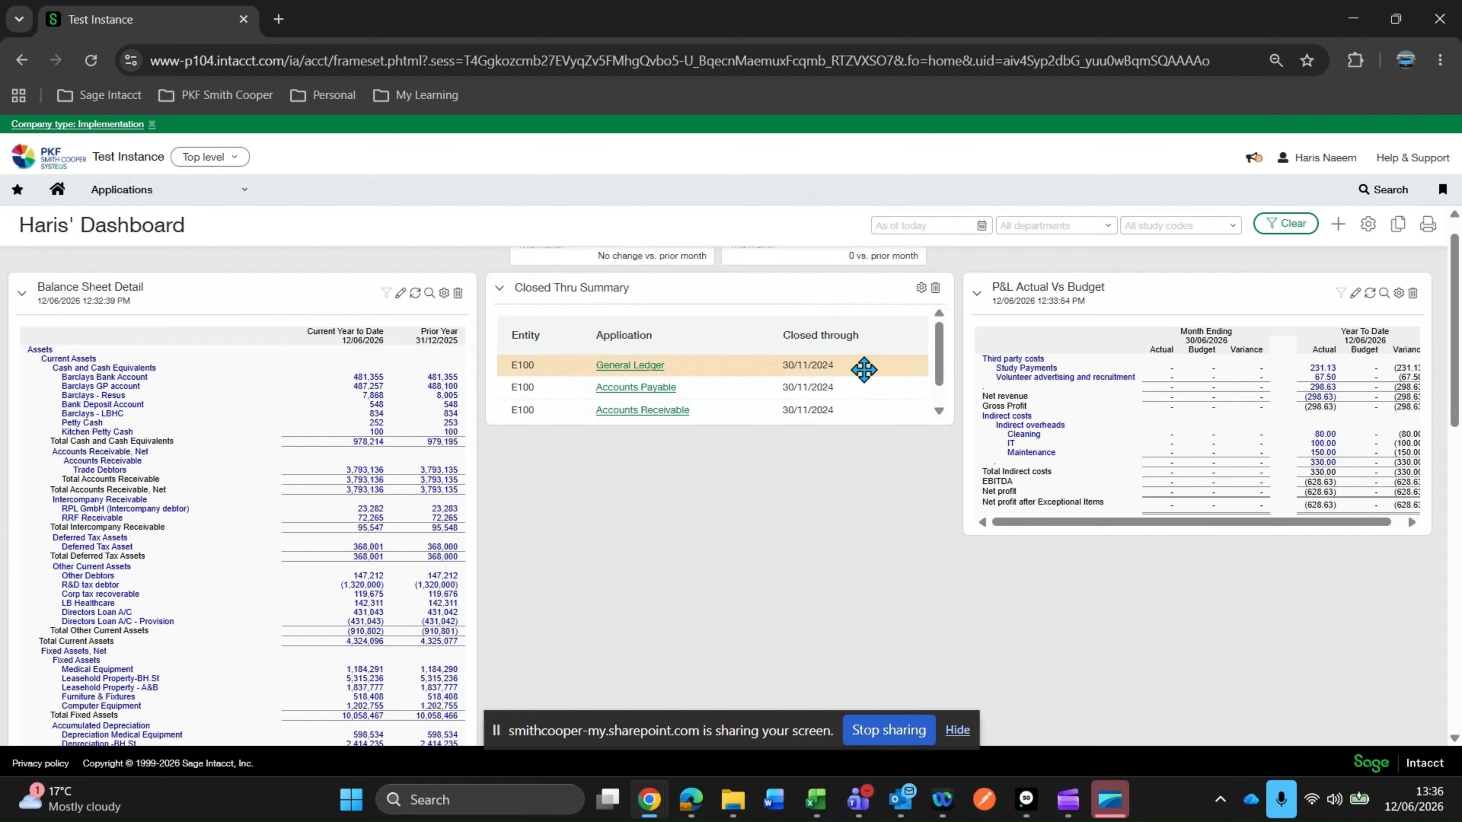
pyautogui.scroll(-1, 831, 349)
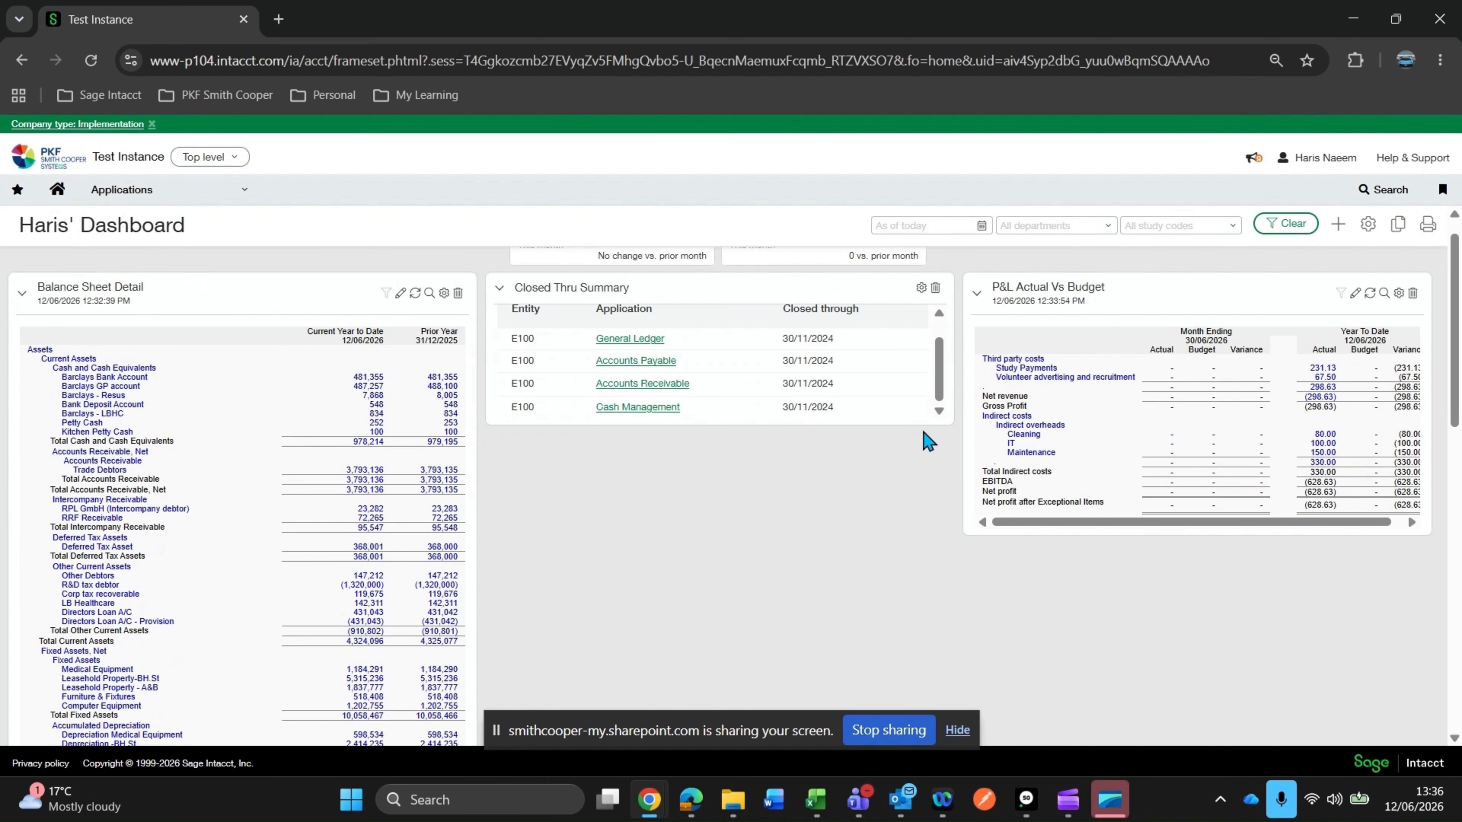
pyautogui.scroll(2, 753, 440)
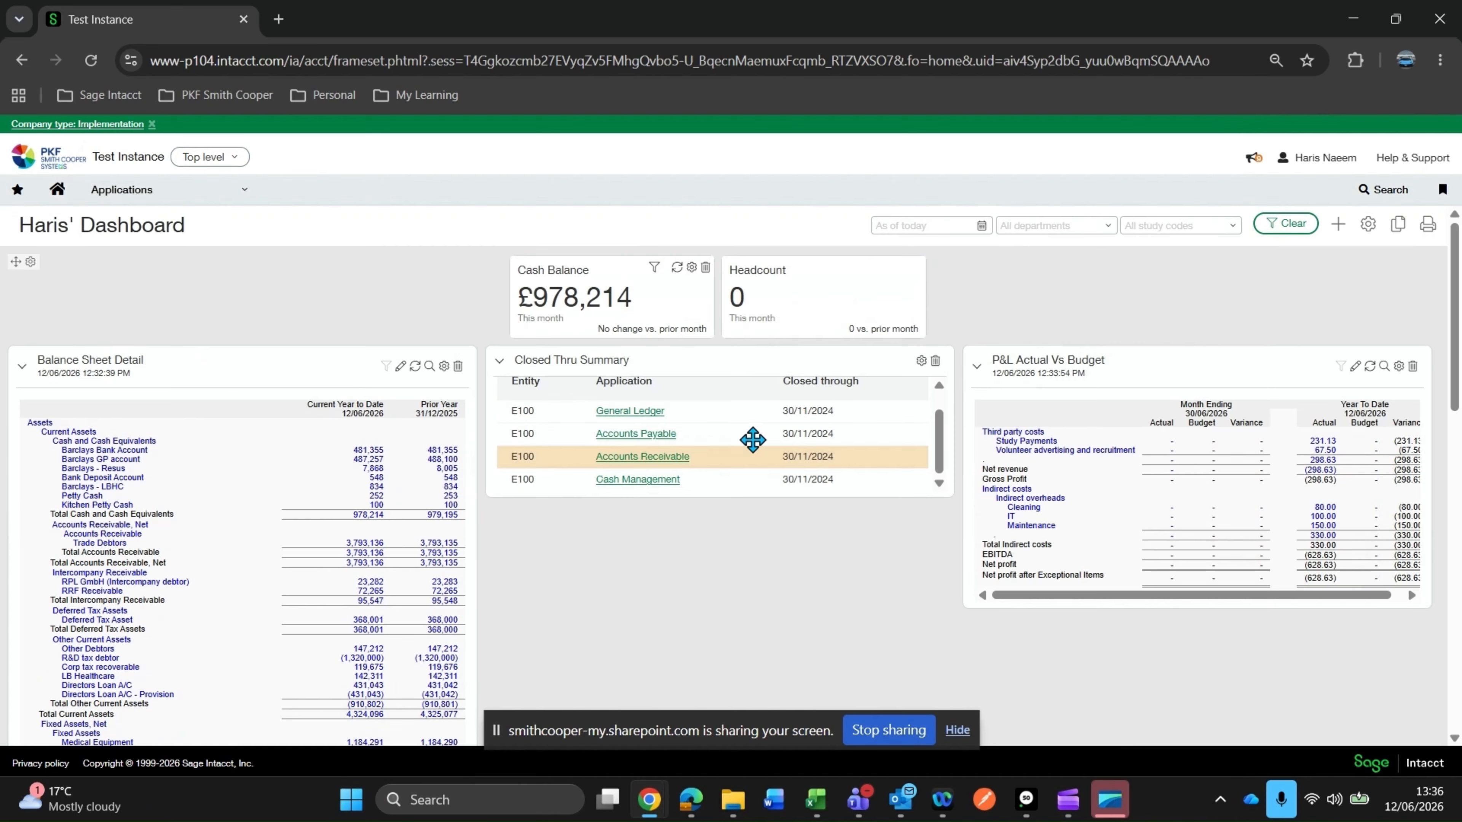
# - Start a new Smart links component and title it "Visit our webpage!"
pyautogui.click(1336, 230)
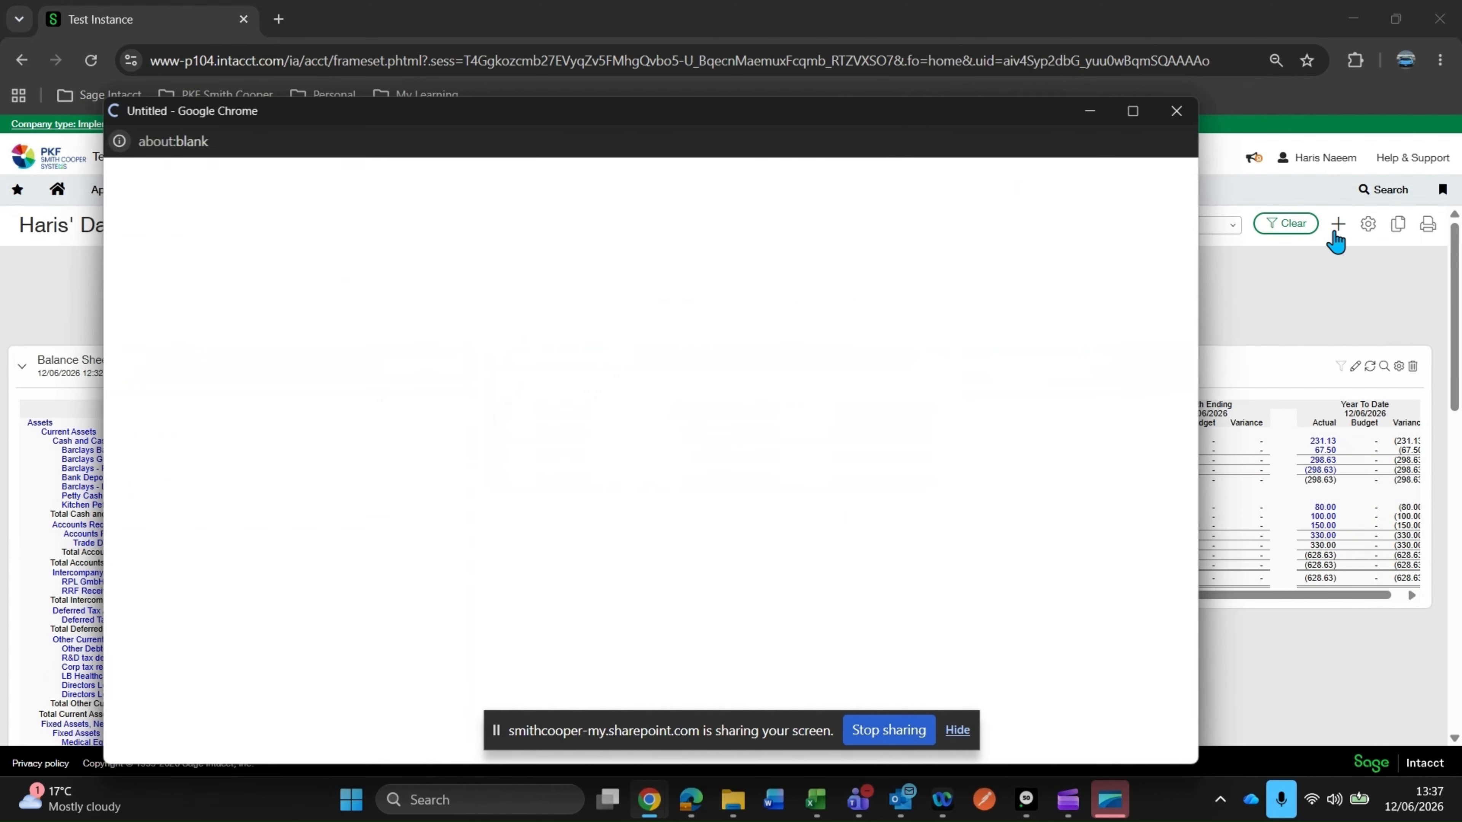
pyautogui.click(220, 241)
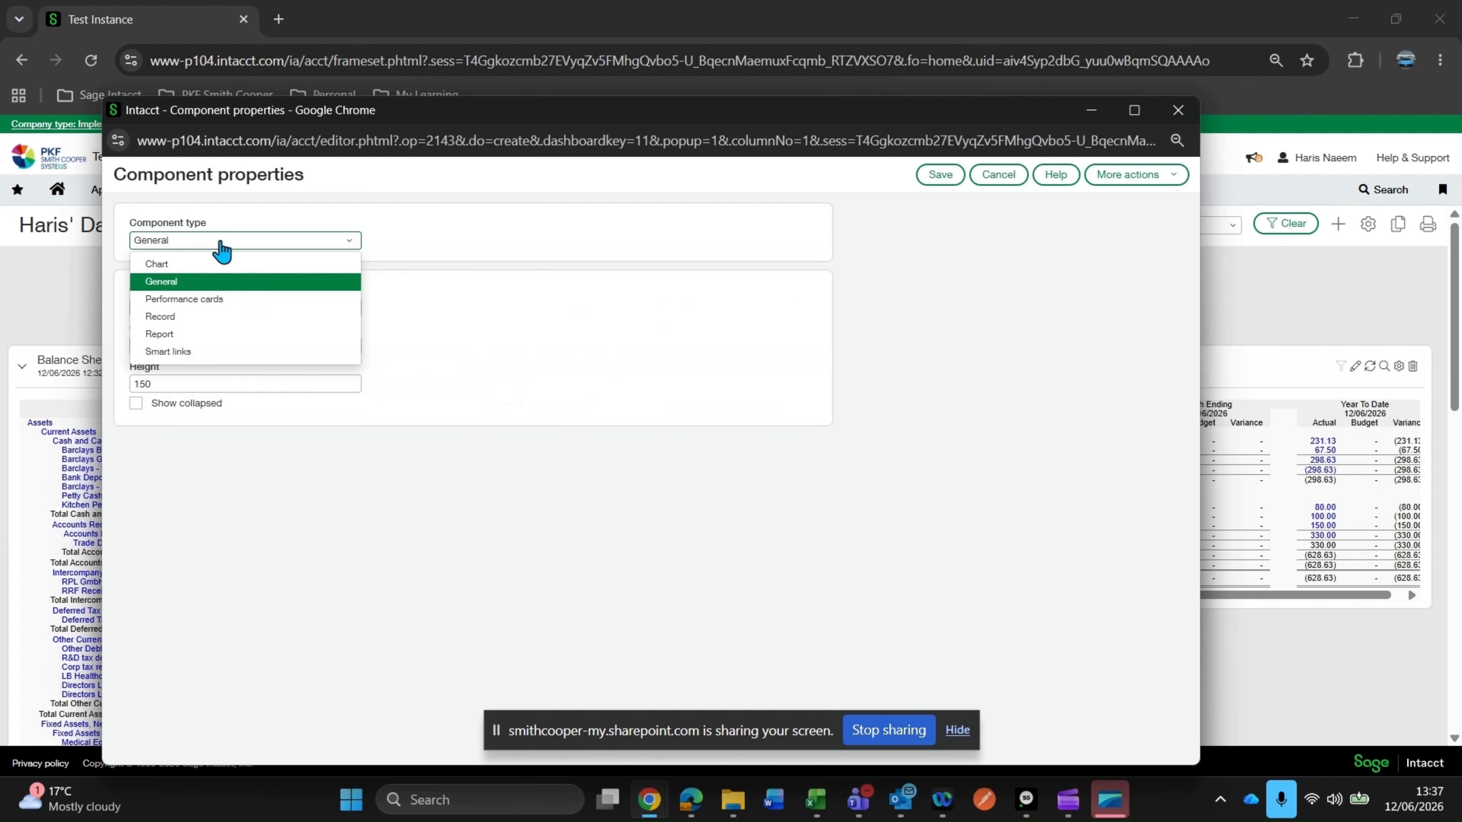
pyautogui.click(168, 351)
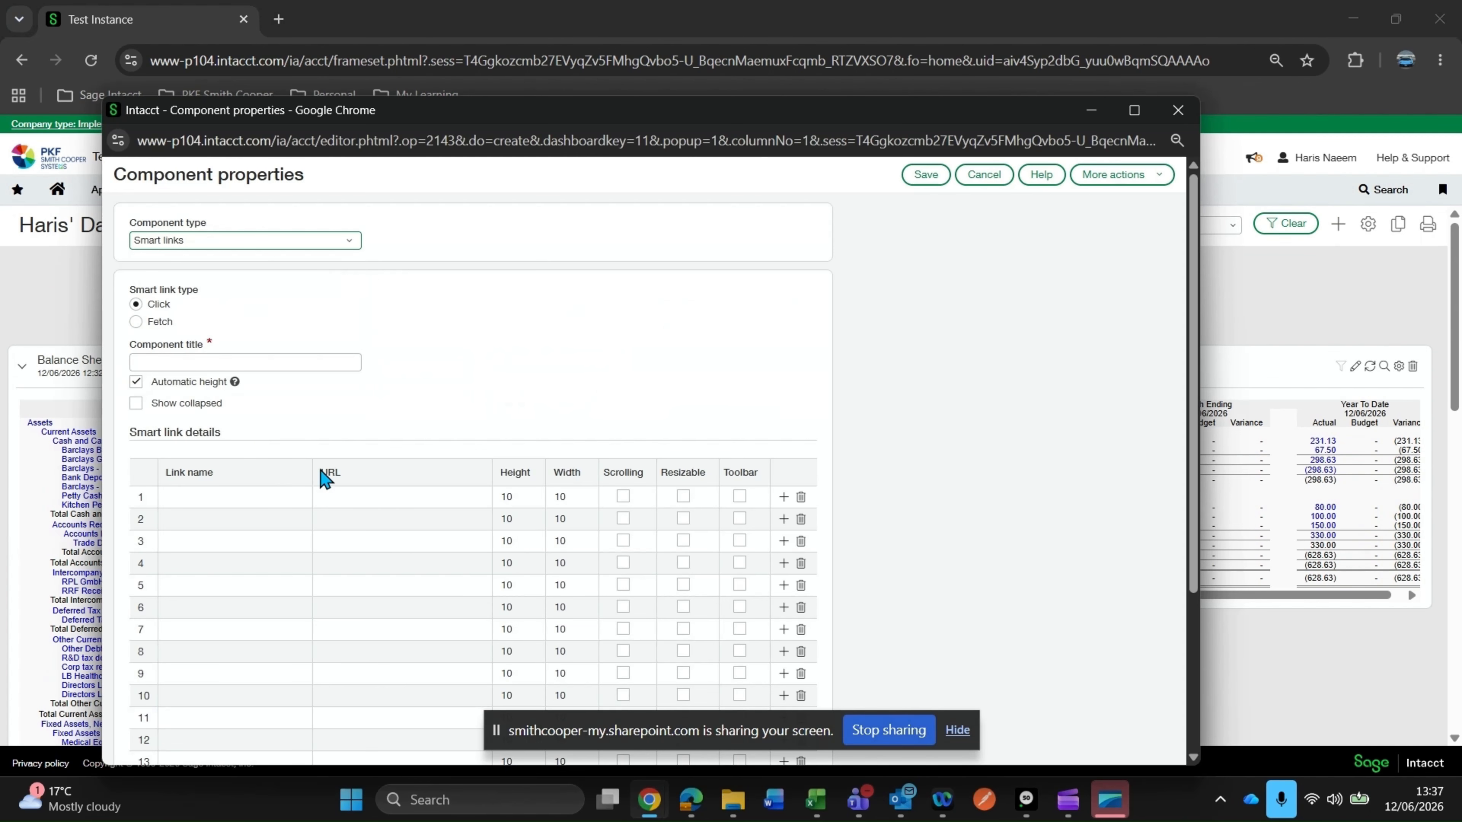
pyautogui.click(245, 362)
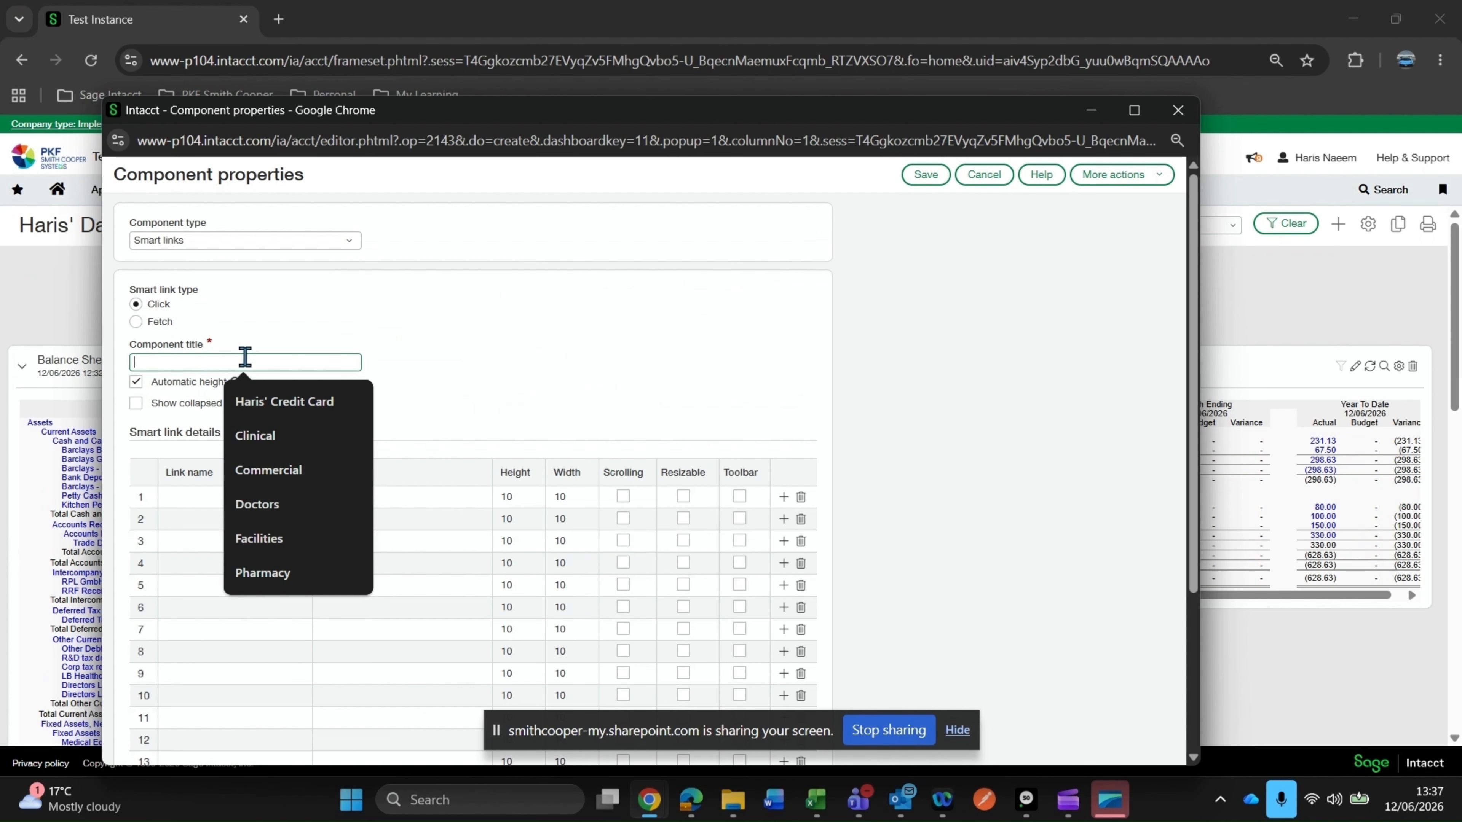
pyautogui.write('Visit our ')
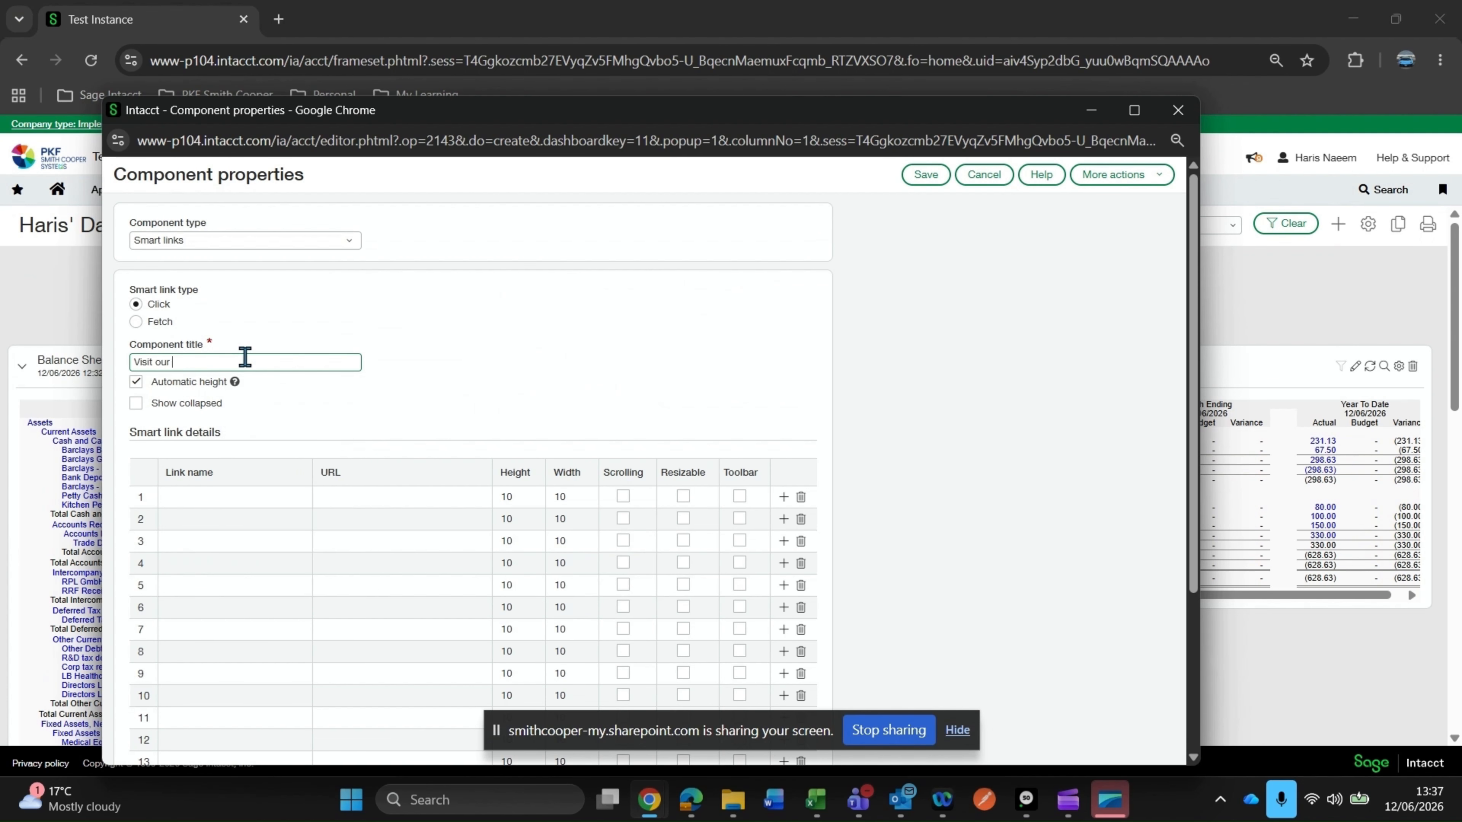
pyautogui.write('webpage!')
pyautogui.click(284, 494)
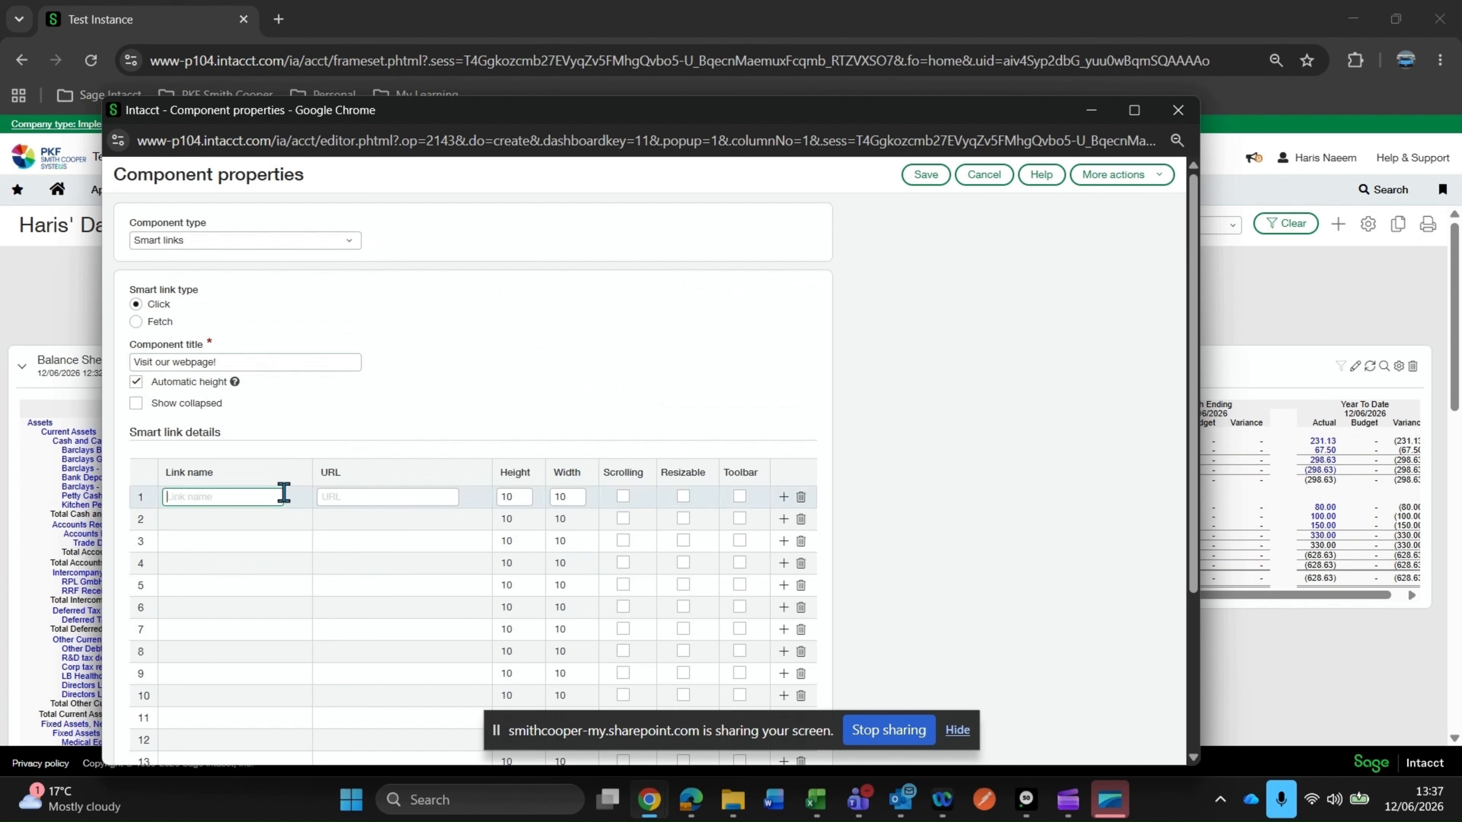
pyautogui.write('PKF SM')
pyautogui.press('BackSpace')
pyautogui.write('mith o')
pyautogui.press('BackSpace')
pyautogui.write('Cooper Systems')
pyautogui.press('Tab')
pyautogui.write('www.')
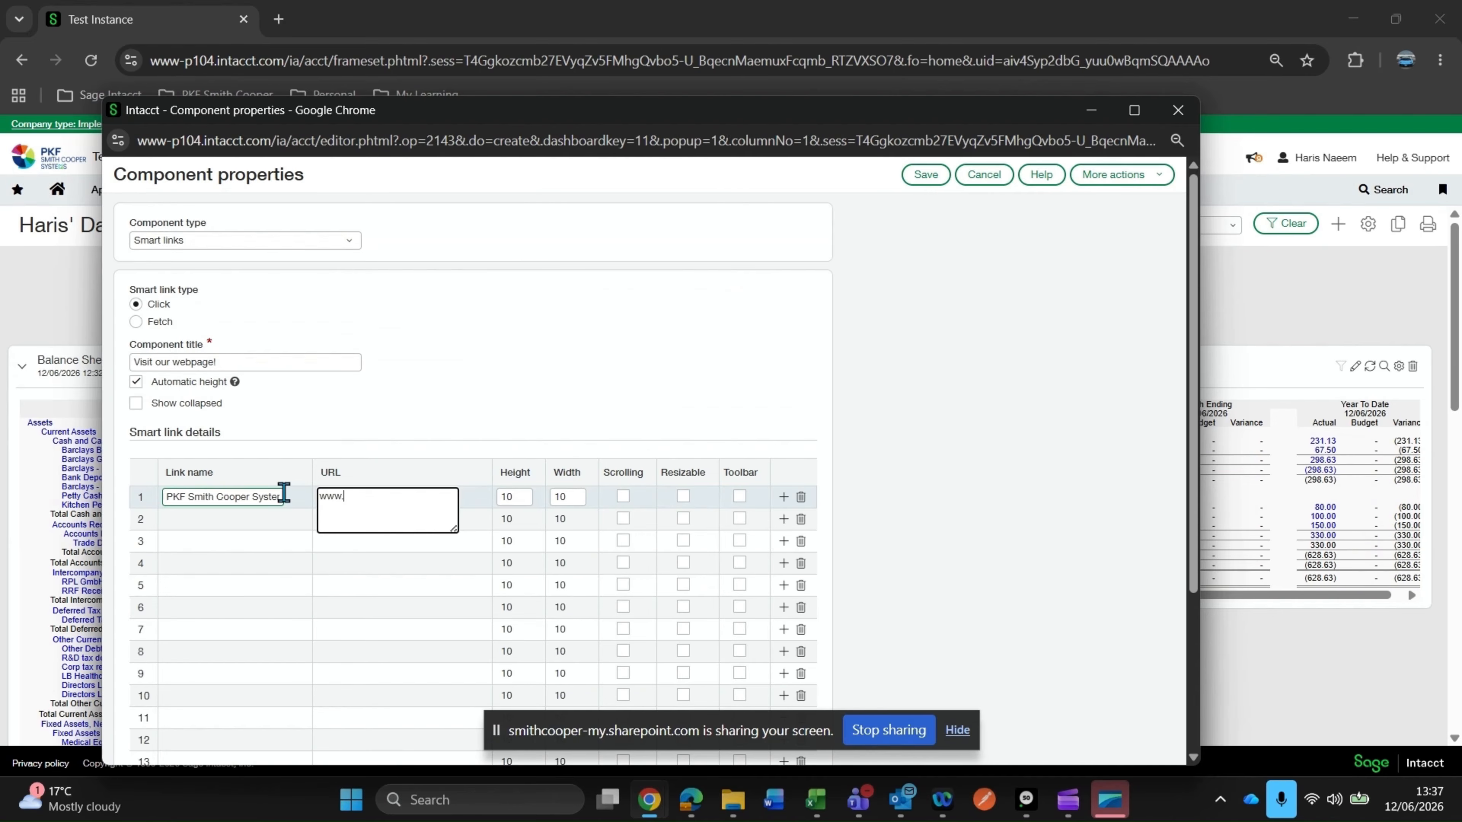
pyautogui.write('pkfscs.co.uk')
pyautogui.click(926, 174)
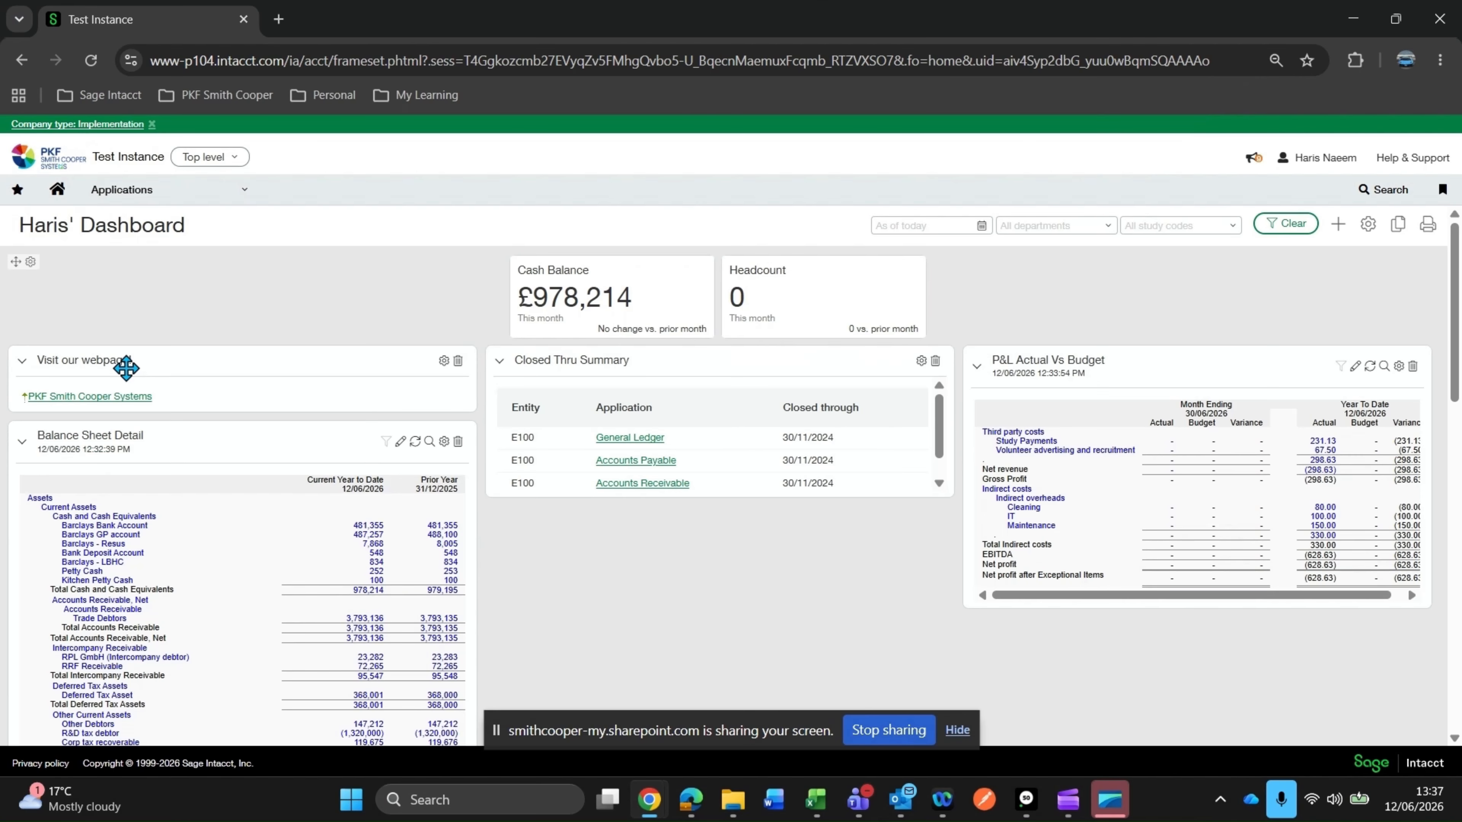
# - Move the "Visit our webpage!" component below Closed Thru Summary in the second column and test its link
pyautogui.moveTo(126, 367); pyautogui.dragTo(607, 537)
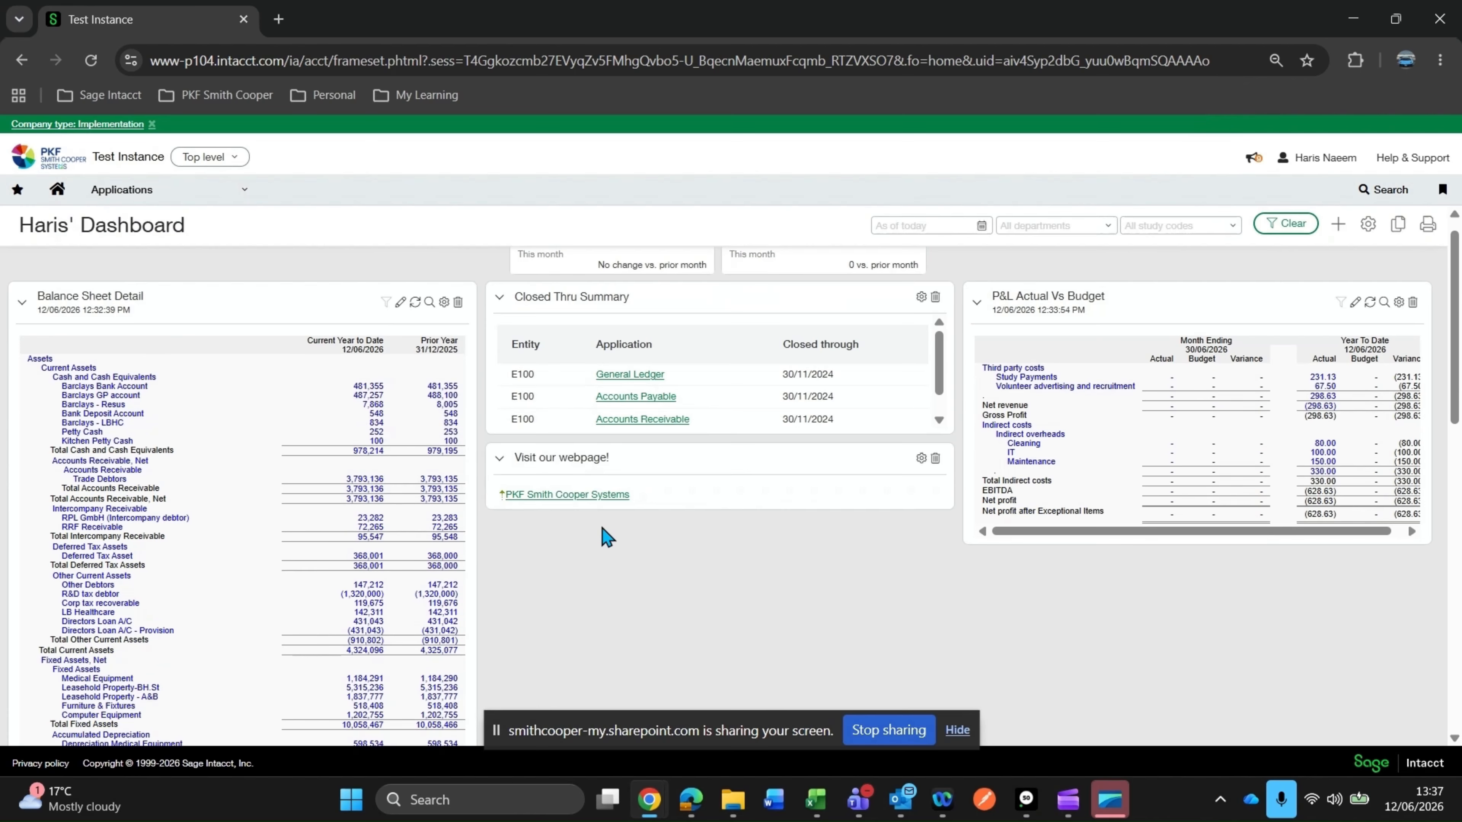
pyautogui.click(577, 495)
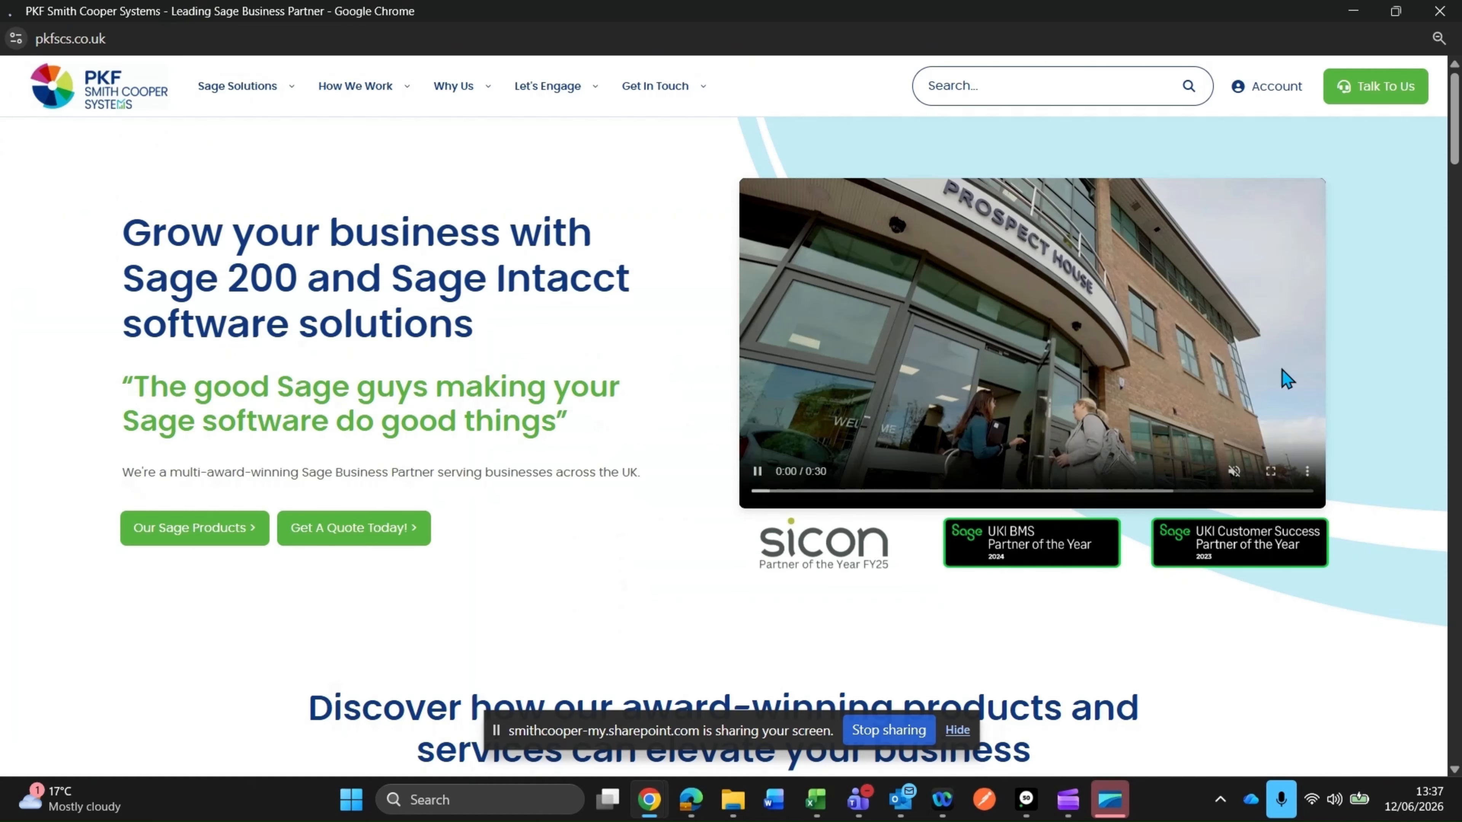
pyautogui.click(582, 428)
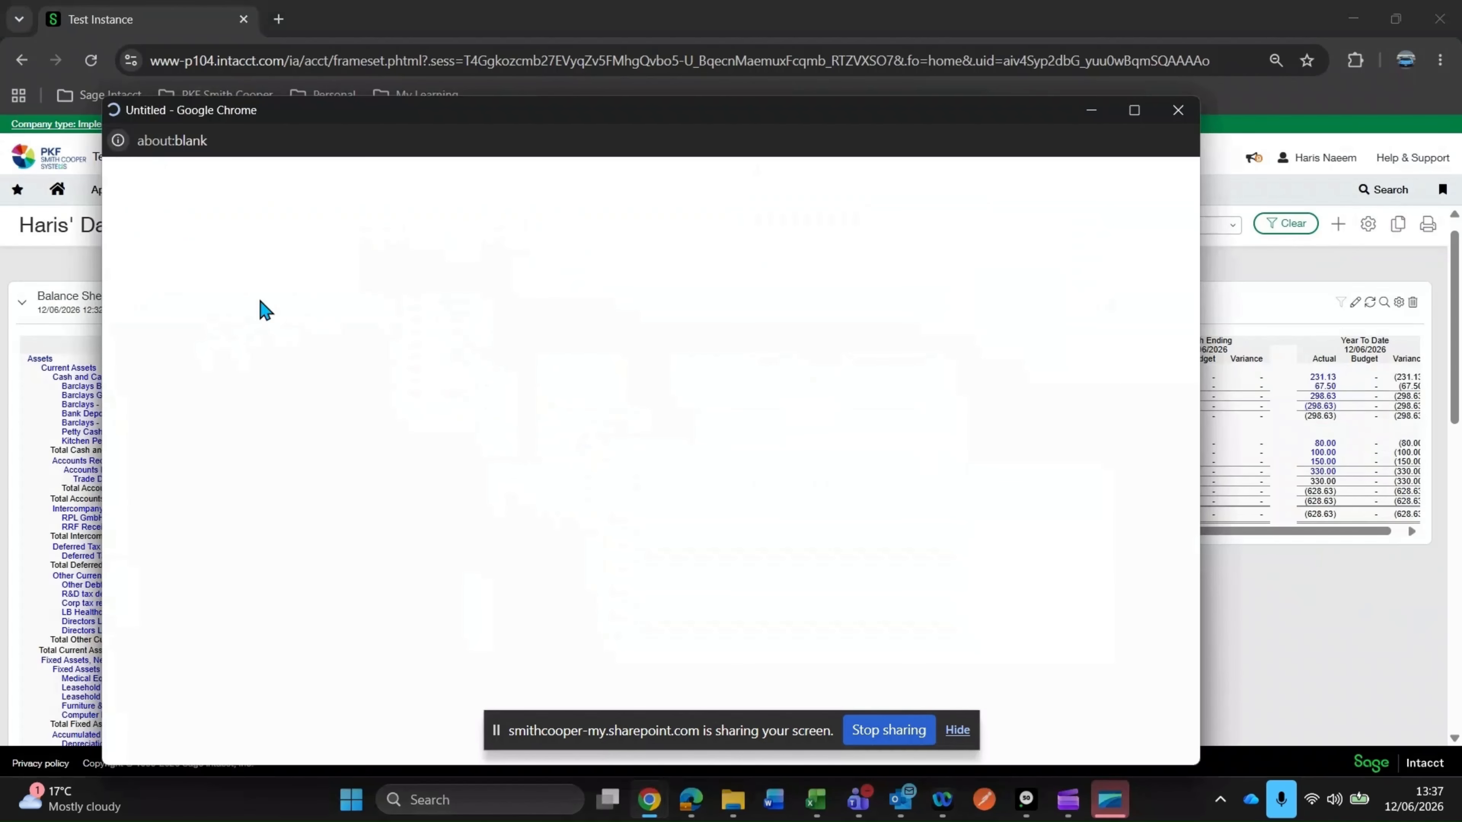
# - Add a General component of Calendar to the dashboard and save it
pyautogui.click(219, 240)
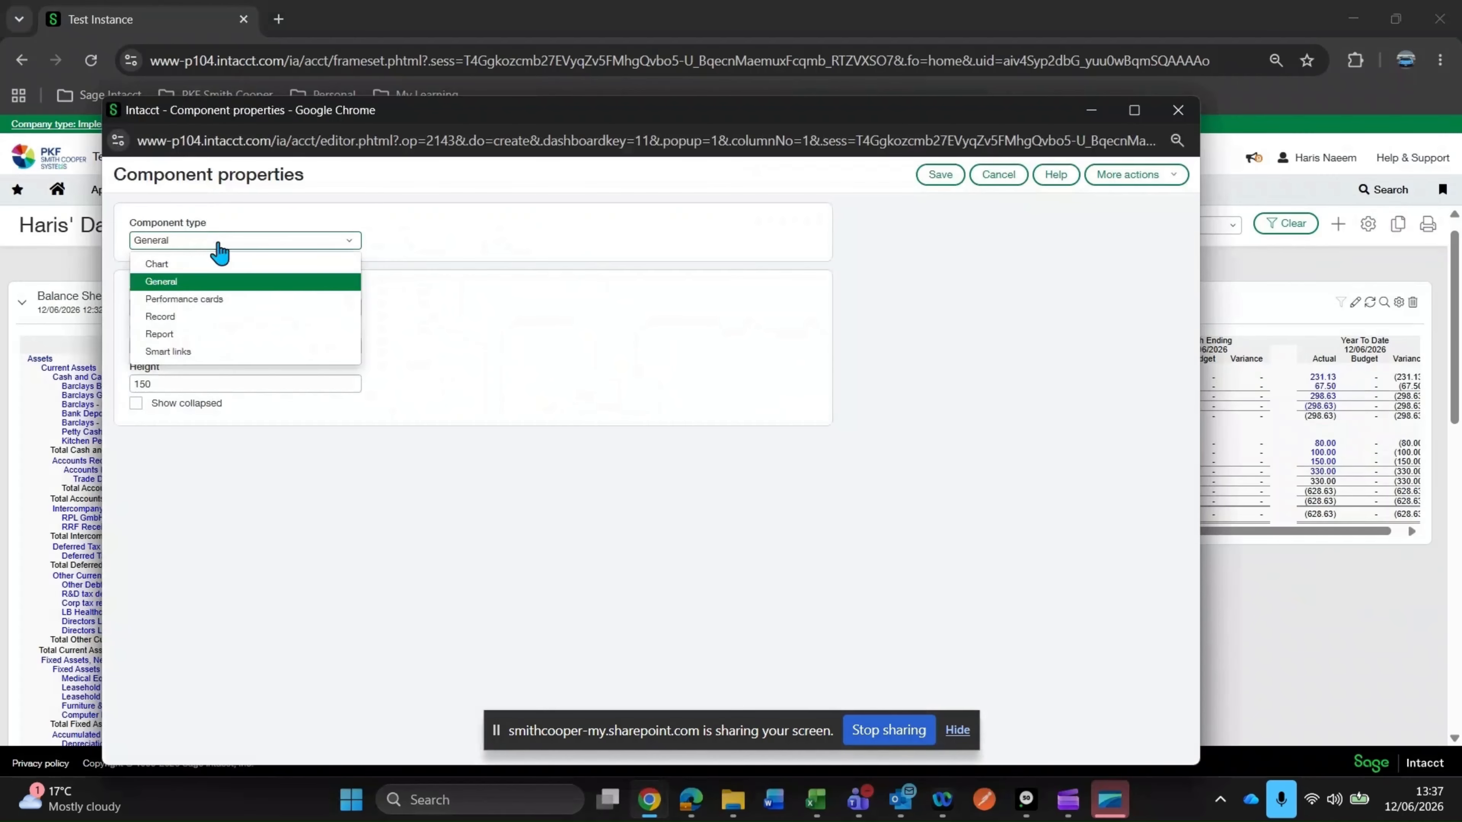
pyautogui.click(570, 335)
pyautogui.click(295, 307)
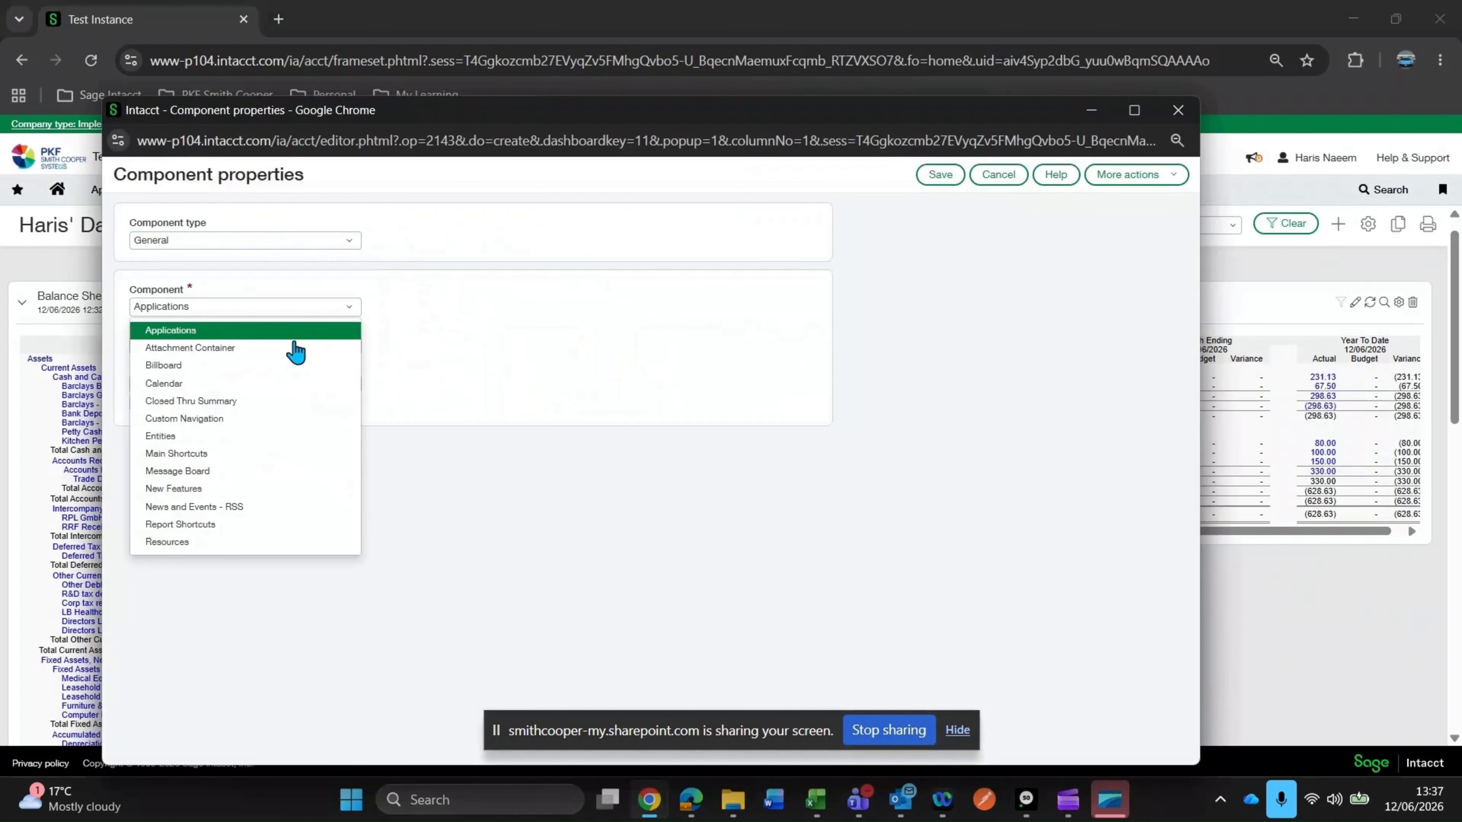
pyautogui.click(164, 383)
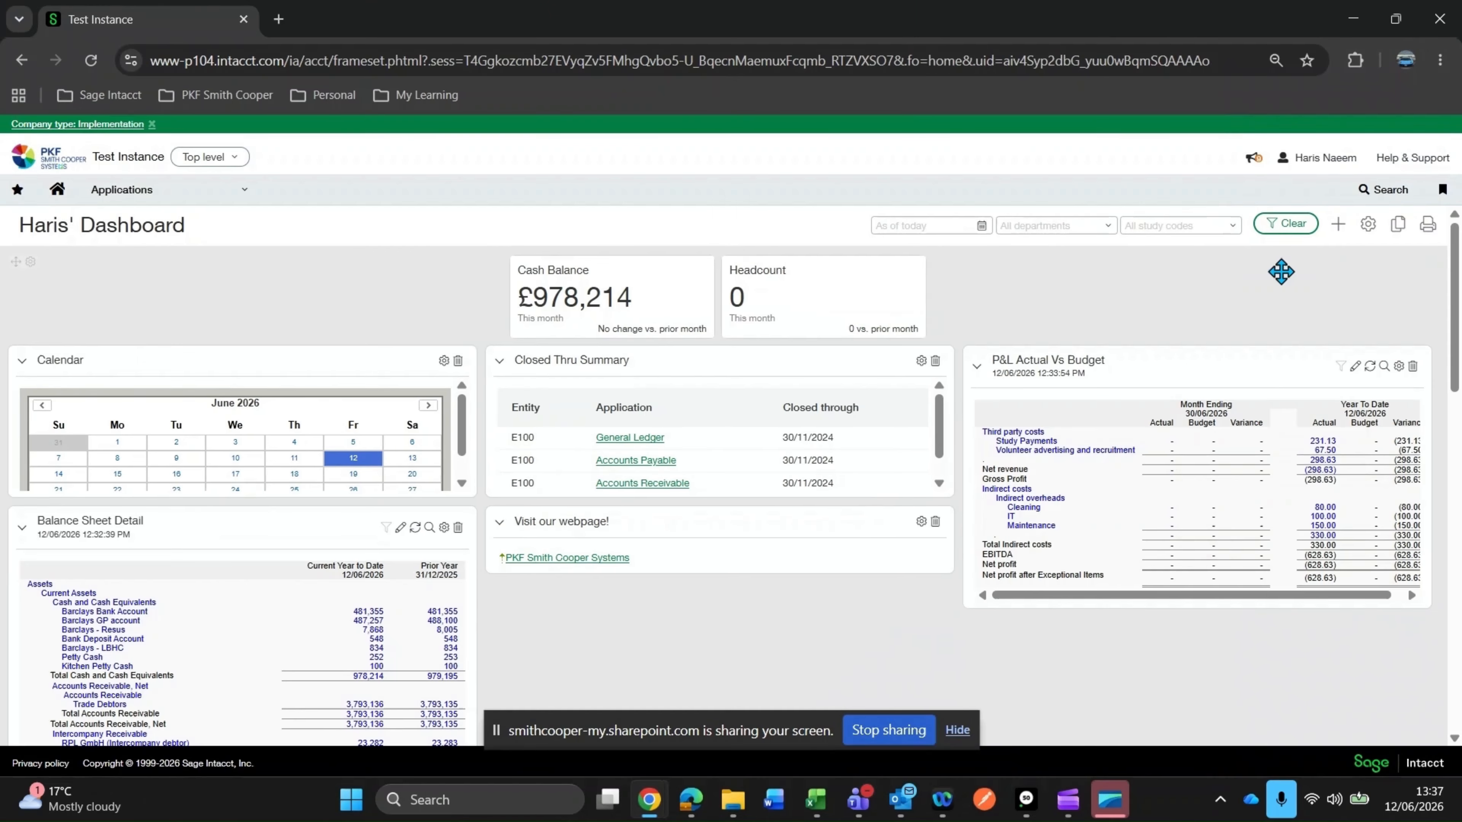
# - Start a new Chart component of type Financial chart and choose Financials -- AP Trend - Monthly as its component
pyautogui.click(1334, 227)
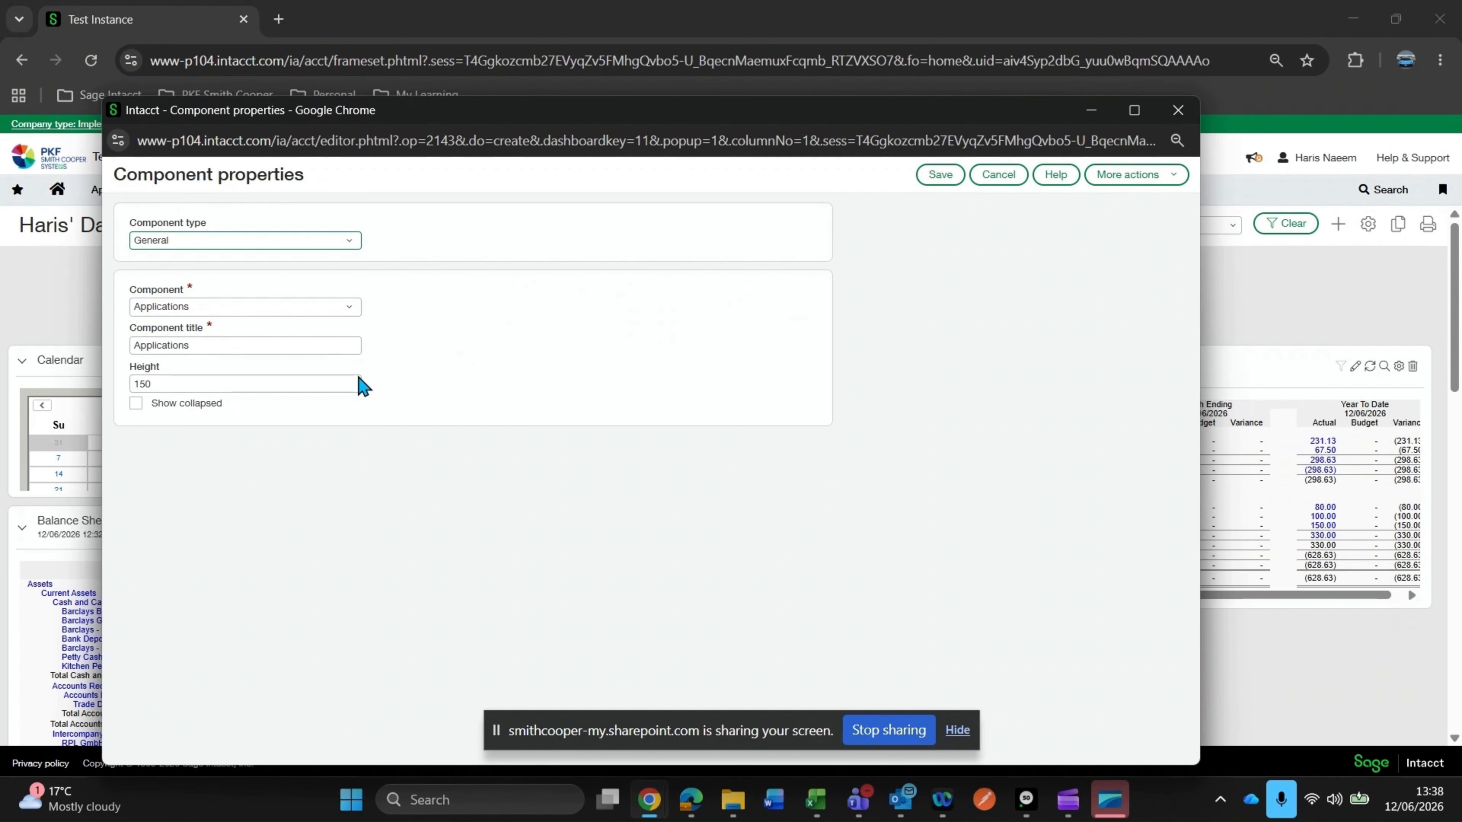
pyautogui.click(350, 241)
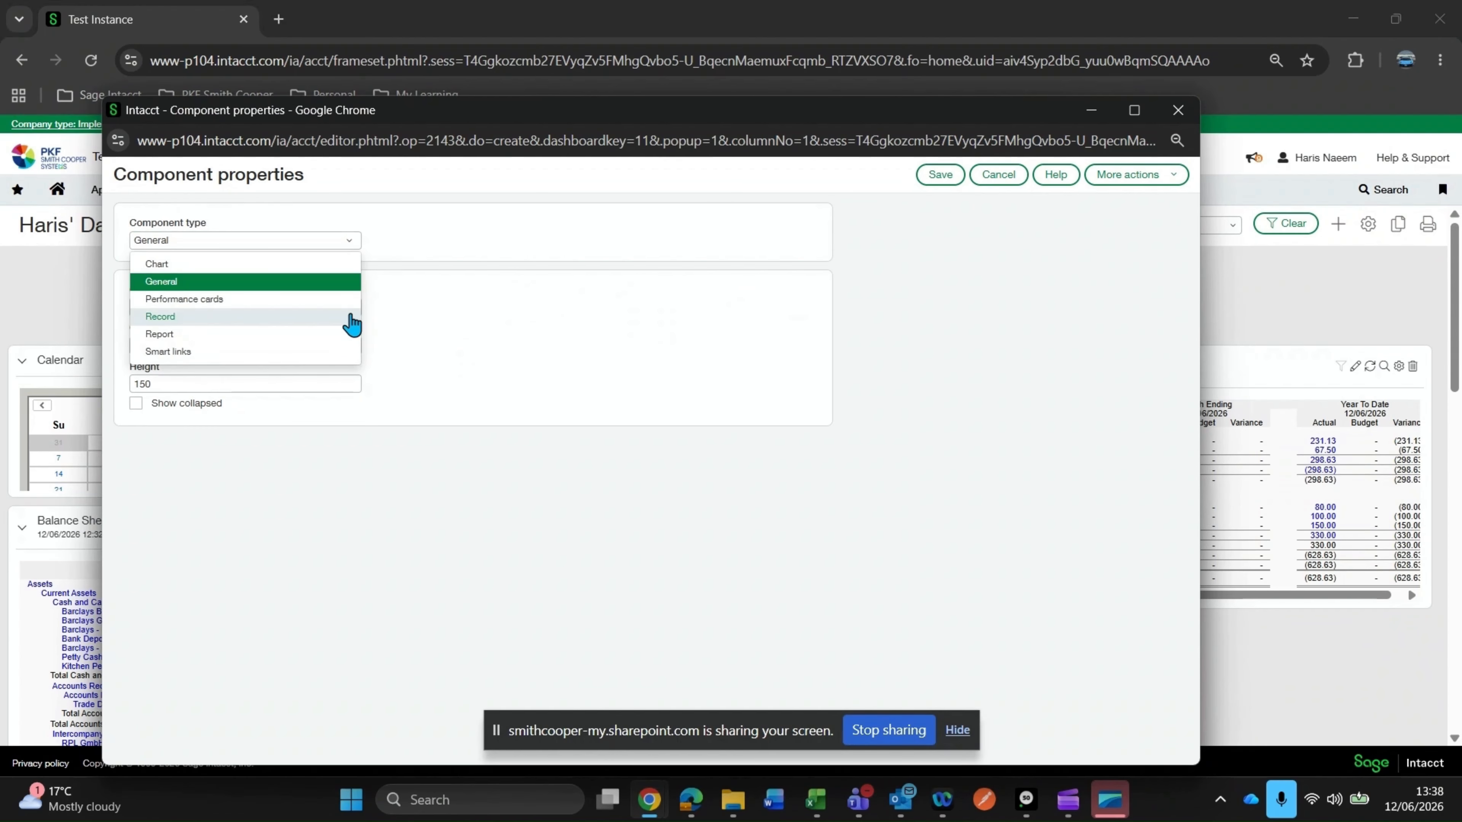
pyautogui.click(257, 264)
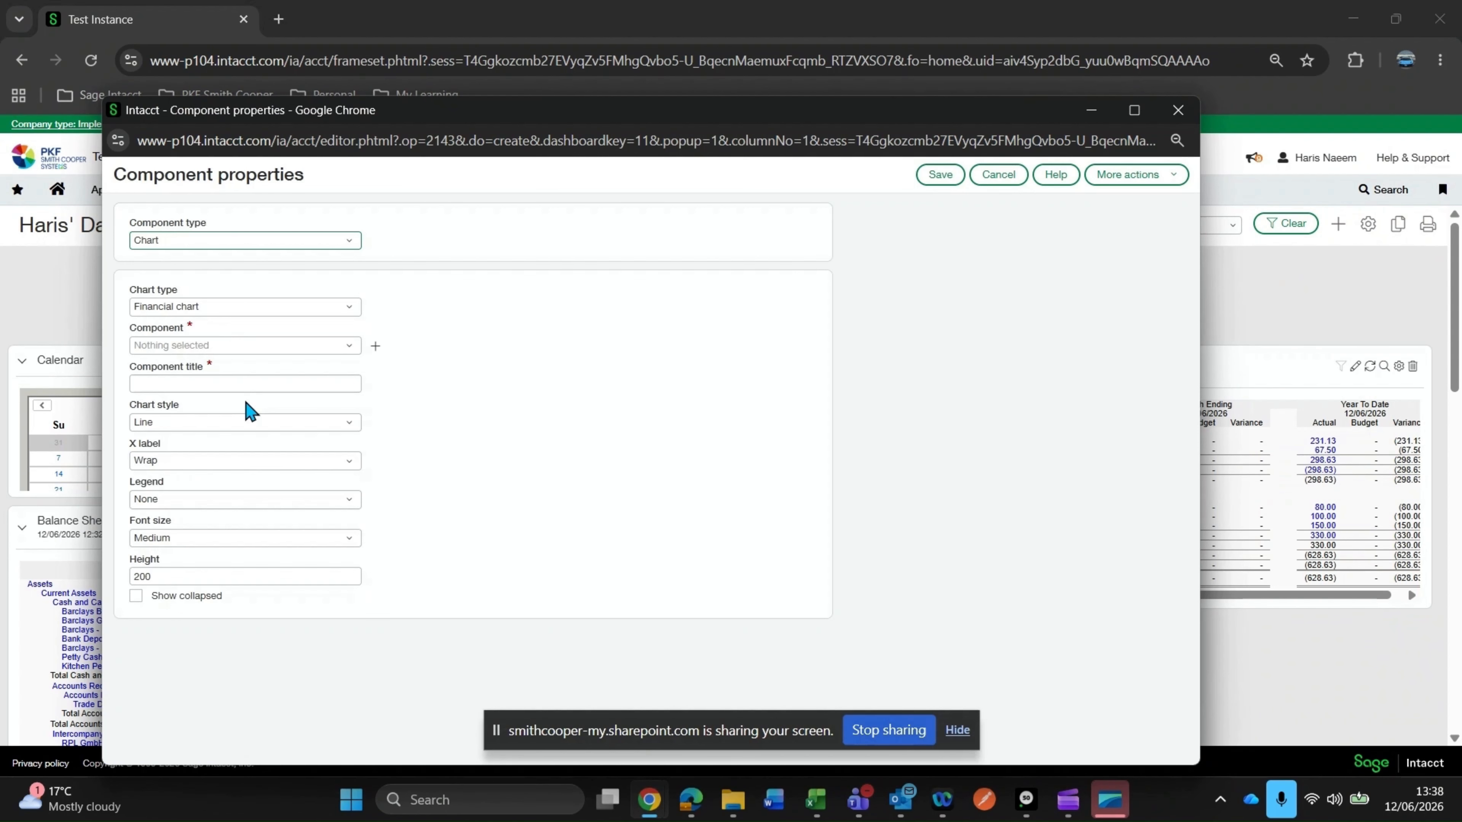
pyautogui.click(266, 346)
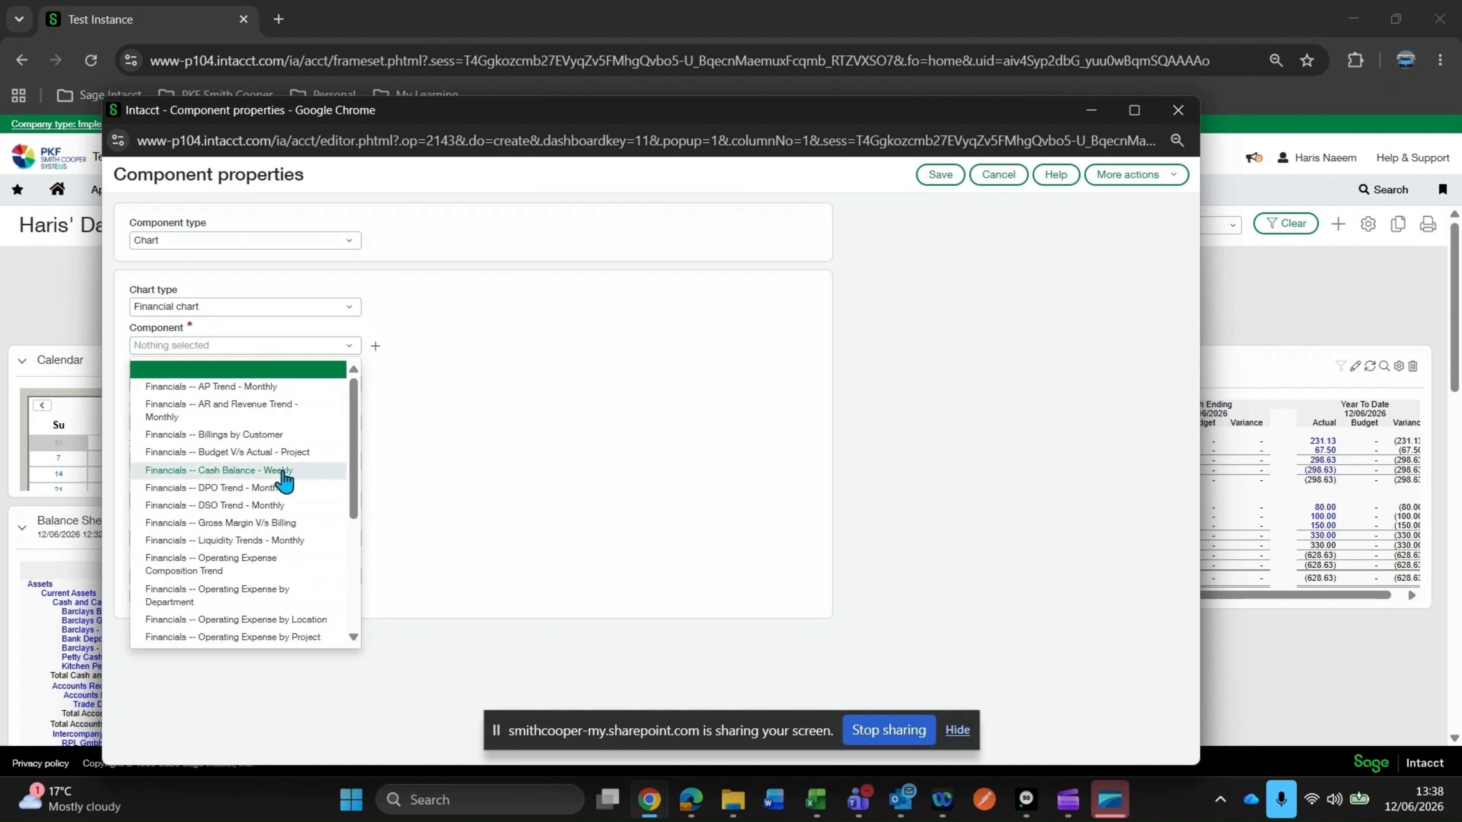
pyautogui.click(256, 388)
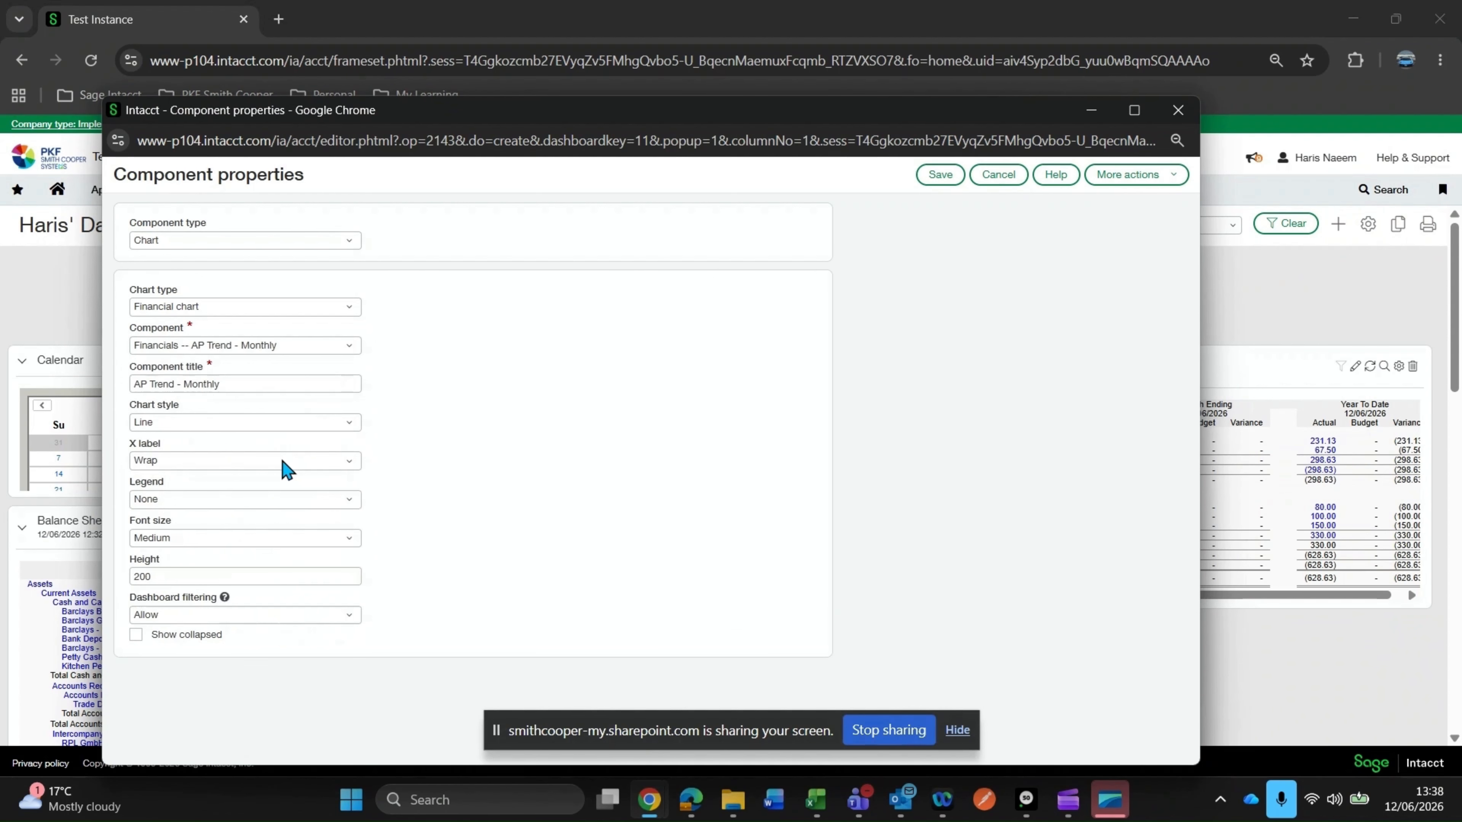